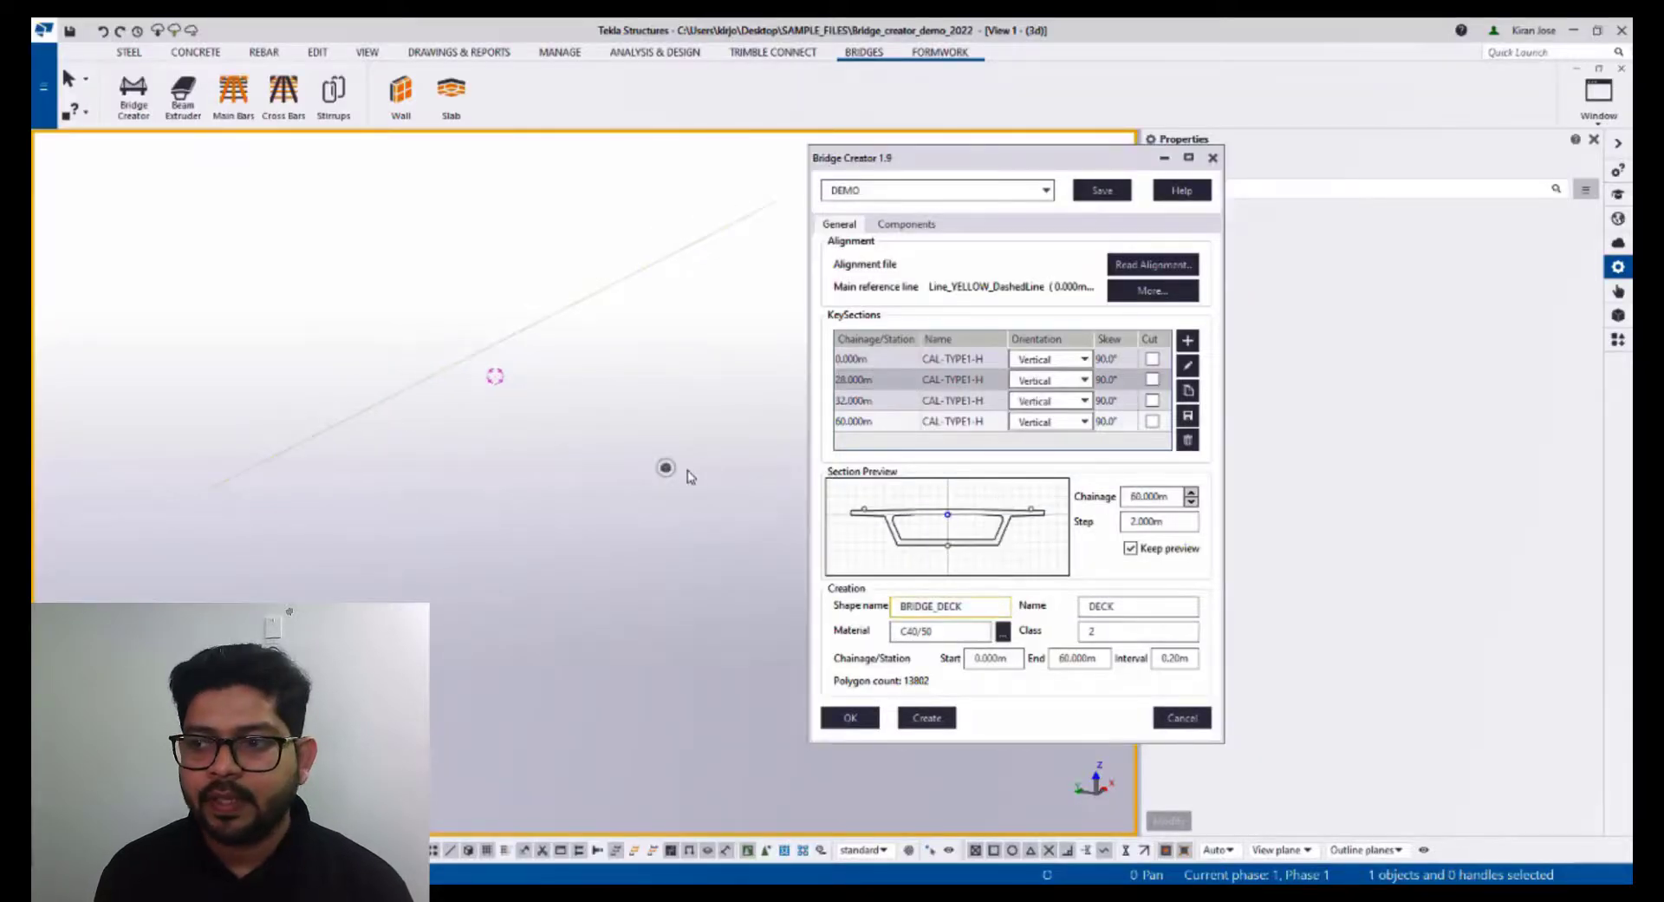
# - Preview each key section in turn, from chainage 0 to 60 m, along the alignment
pyautogui.moveTo(591, 408)
pyautogui.mouseDown(button='middle')
pyautogui.moveTo(509, 416)
pyautogui.moveTo(552, 407)
pyautogui.mouseUp(button='middle')
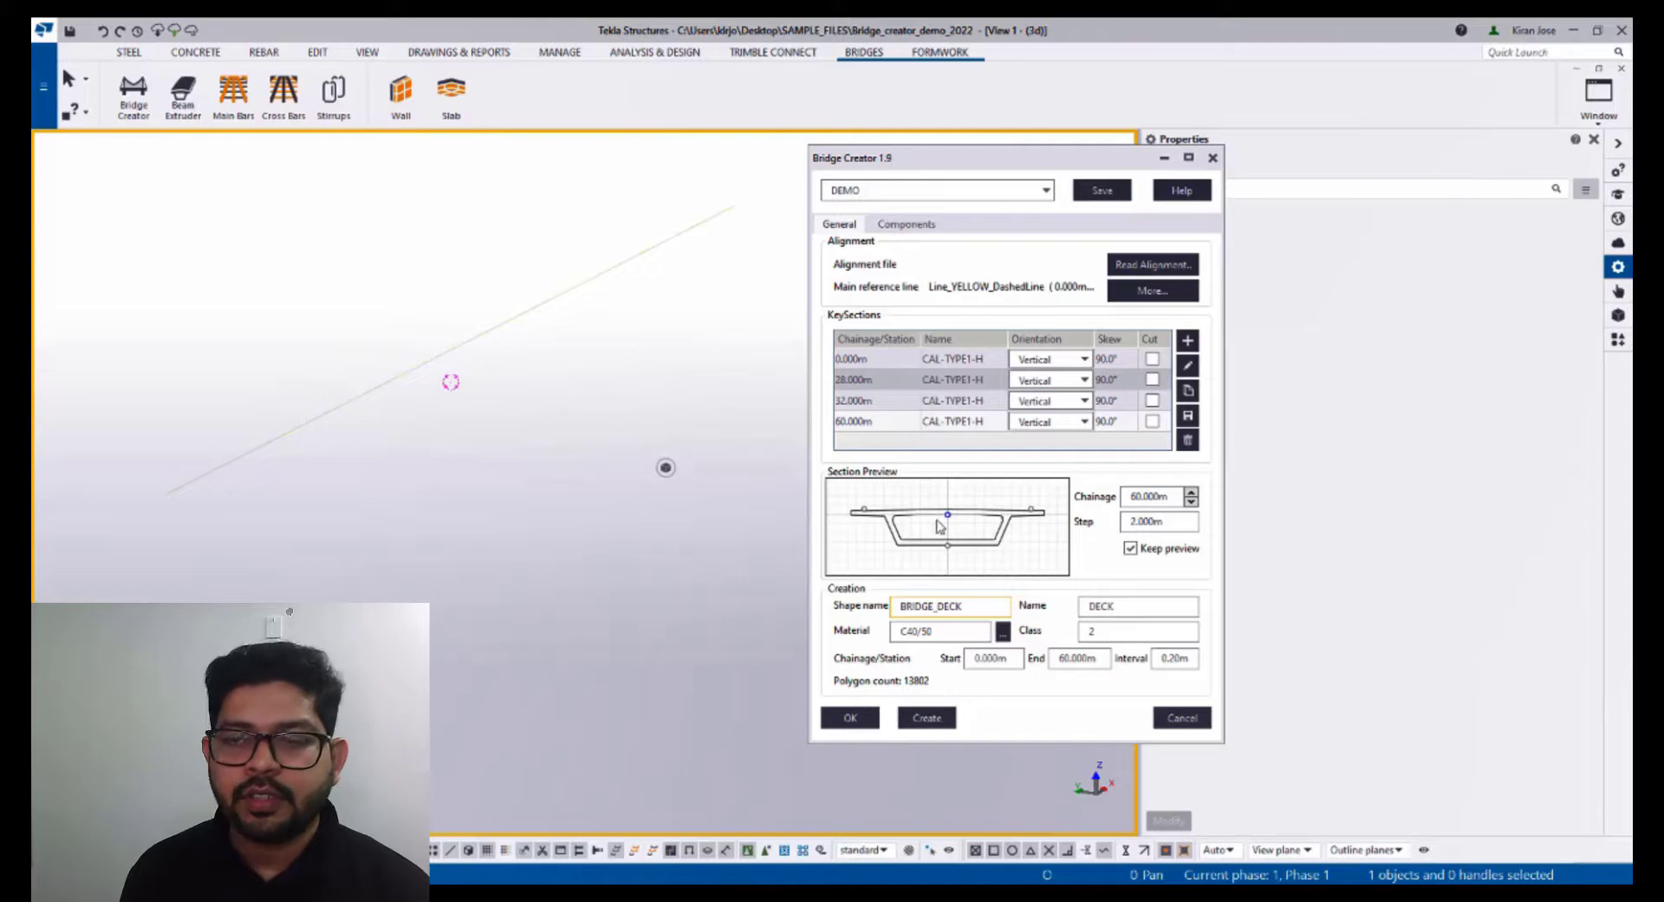
pyautogui.click(933, 359)
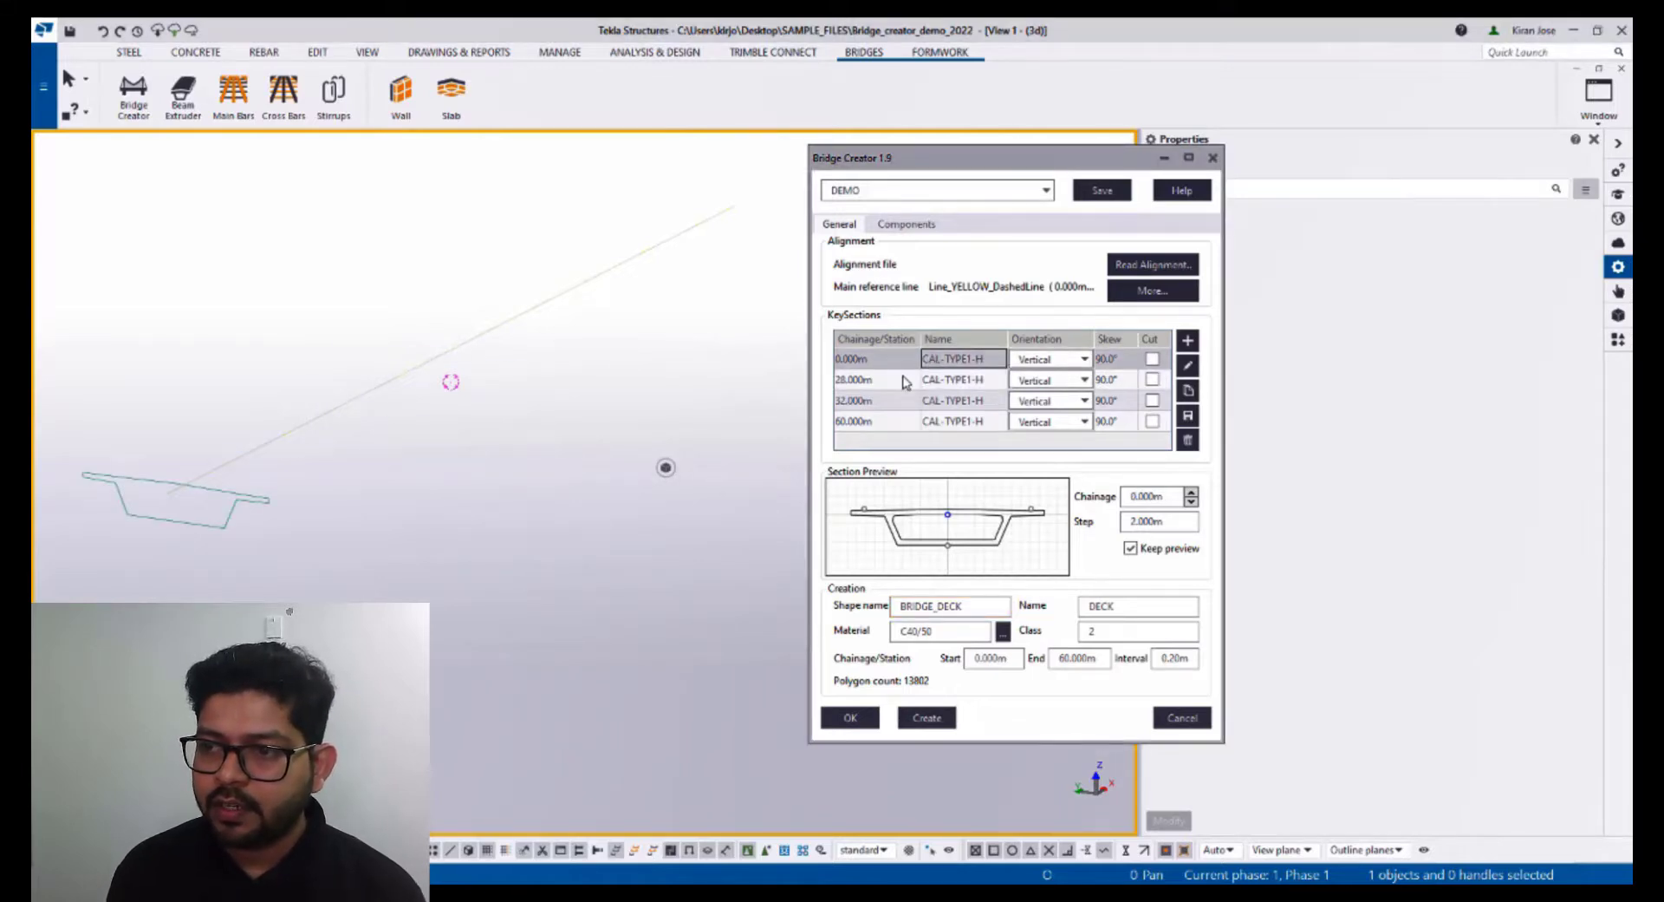
pyautogui.click(905, 381)
pyautogui.click(896, 402)
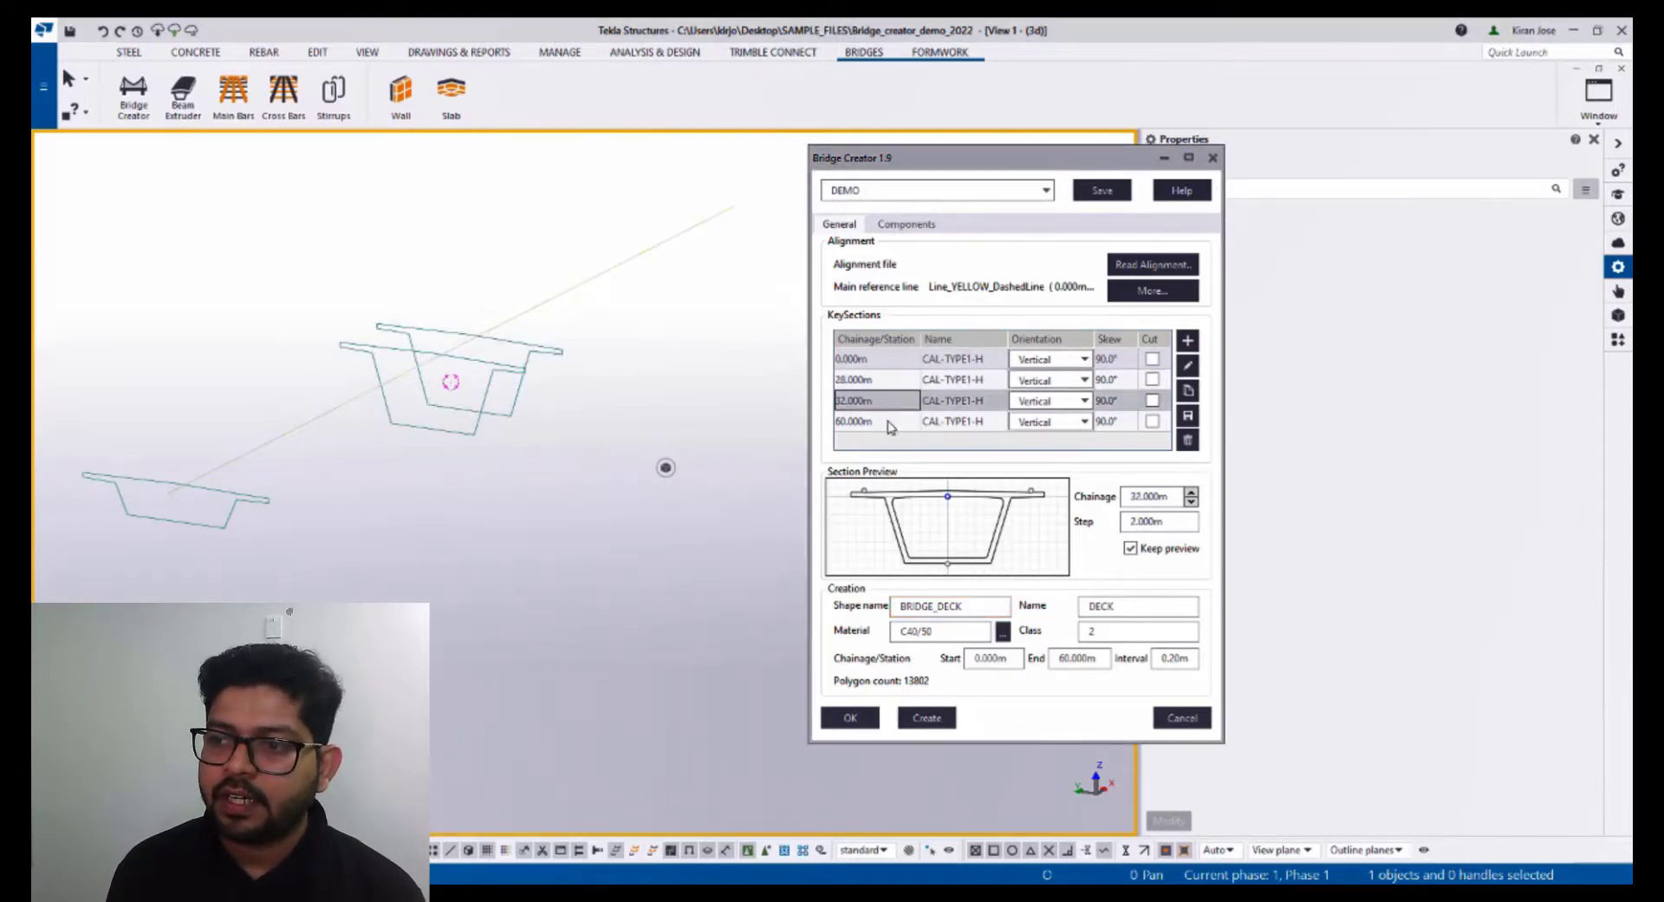
pyautogui.click(890, 425)
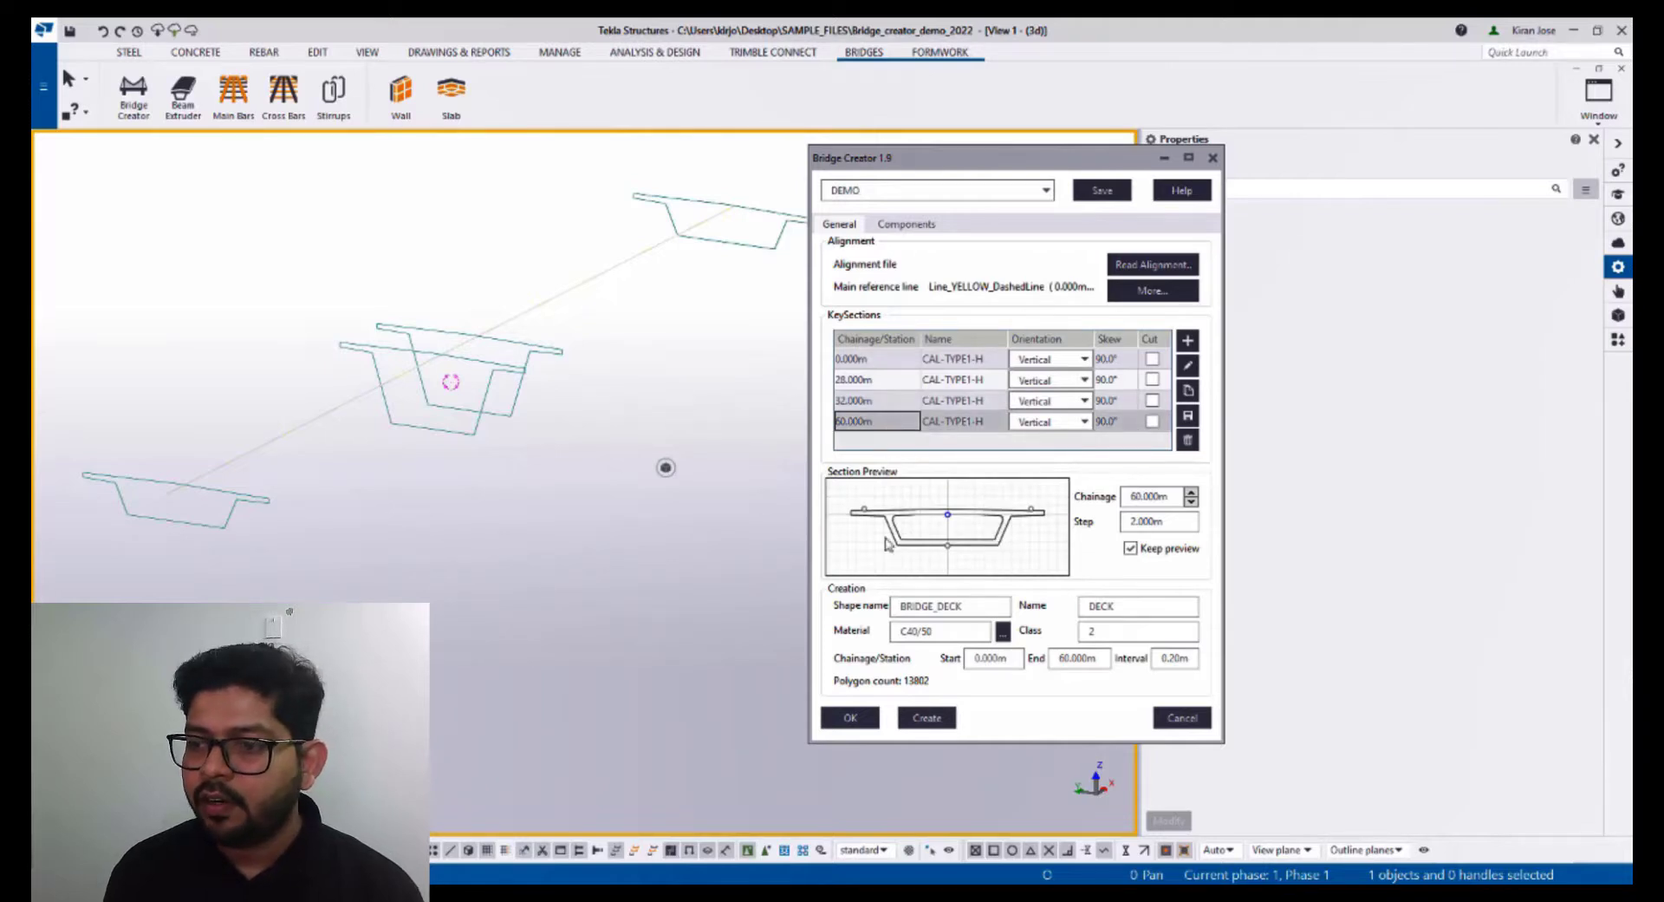
# - Create the bridge deck, continuing with the existing shape in the catalog
pyautogui.click(930, 721)
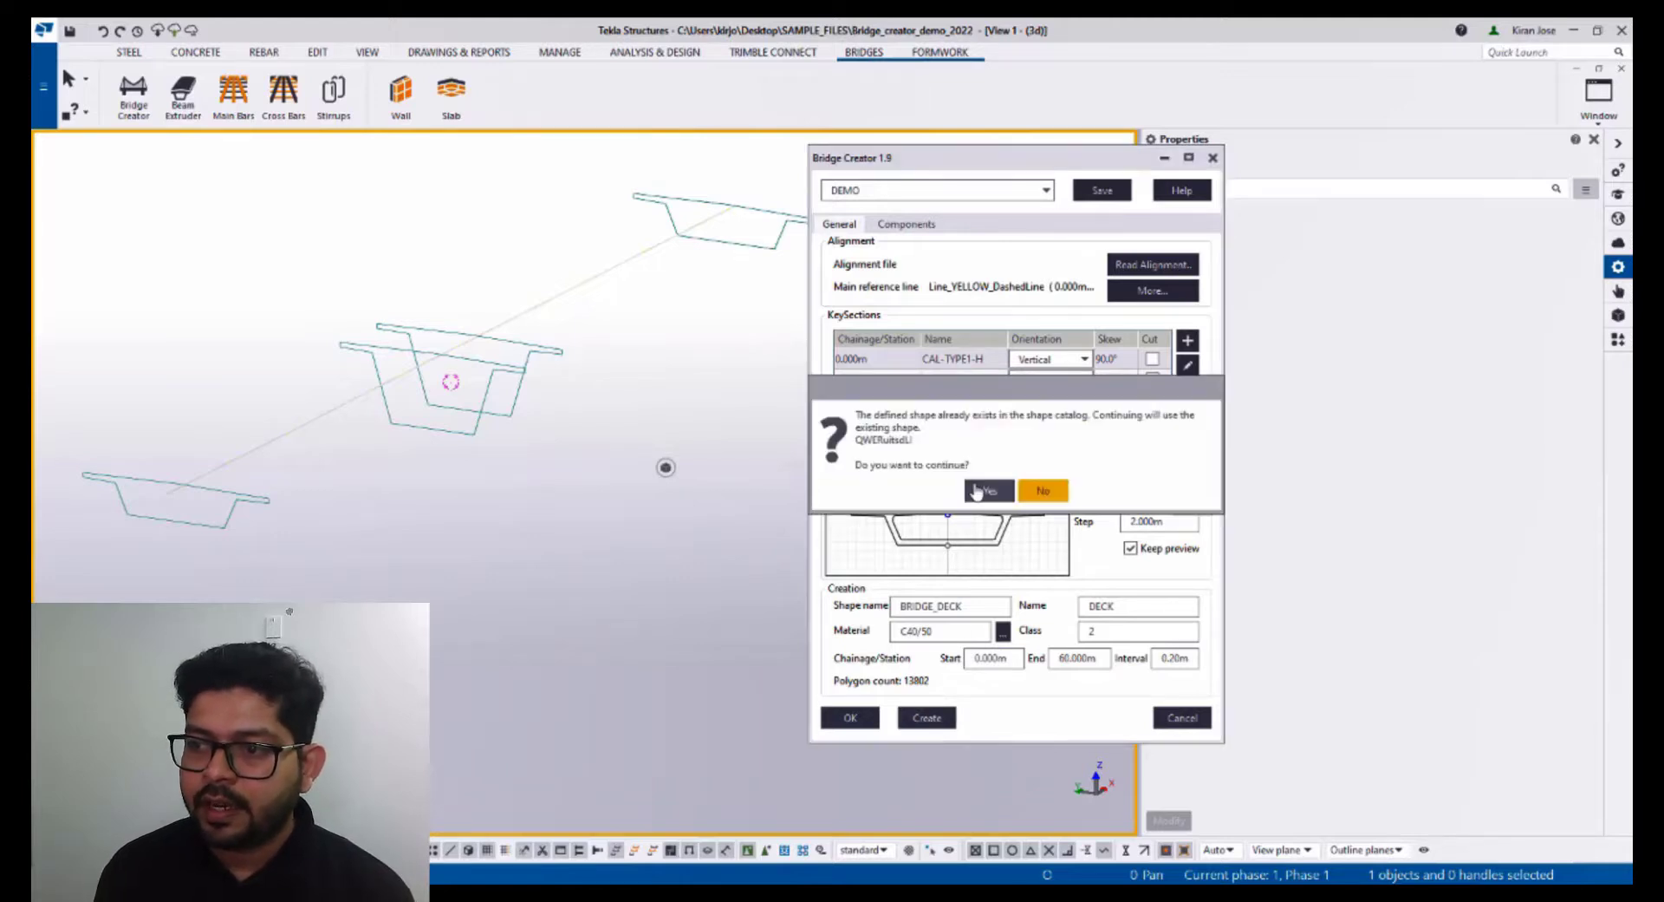
pyautogui.click(985, 490)
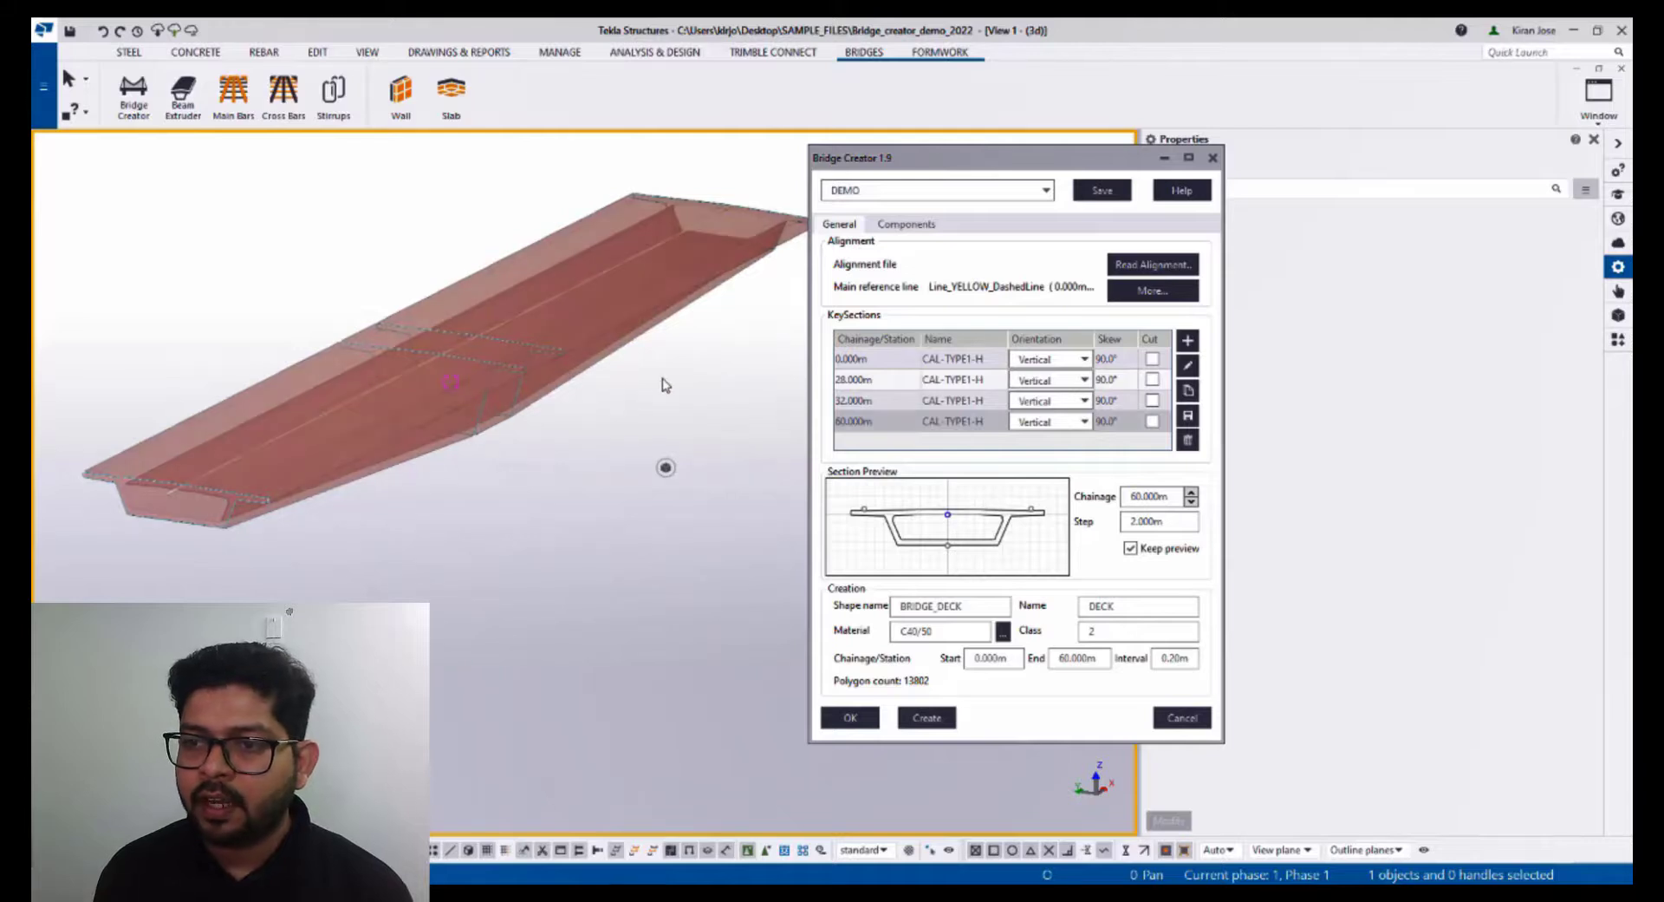
# - Select the created deck solid and delete it
pyautogui.click(339, 488)
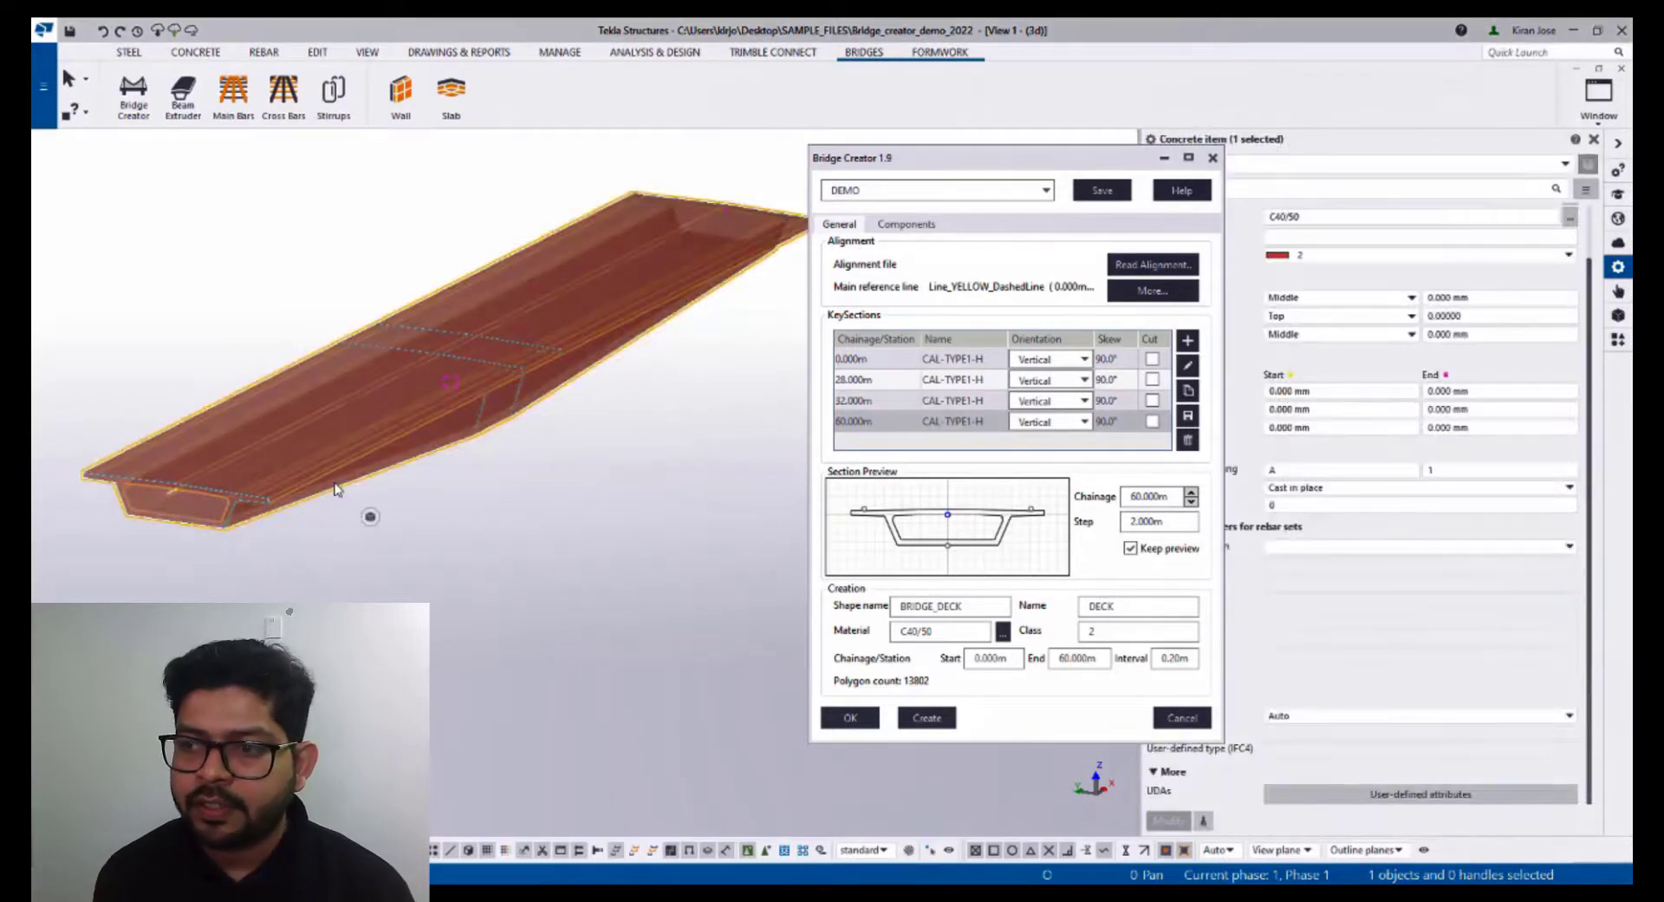
pyautogui.press('Delete')
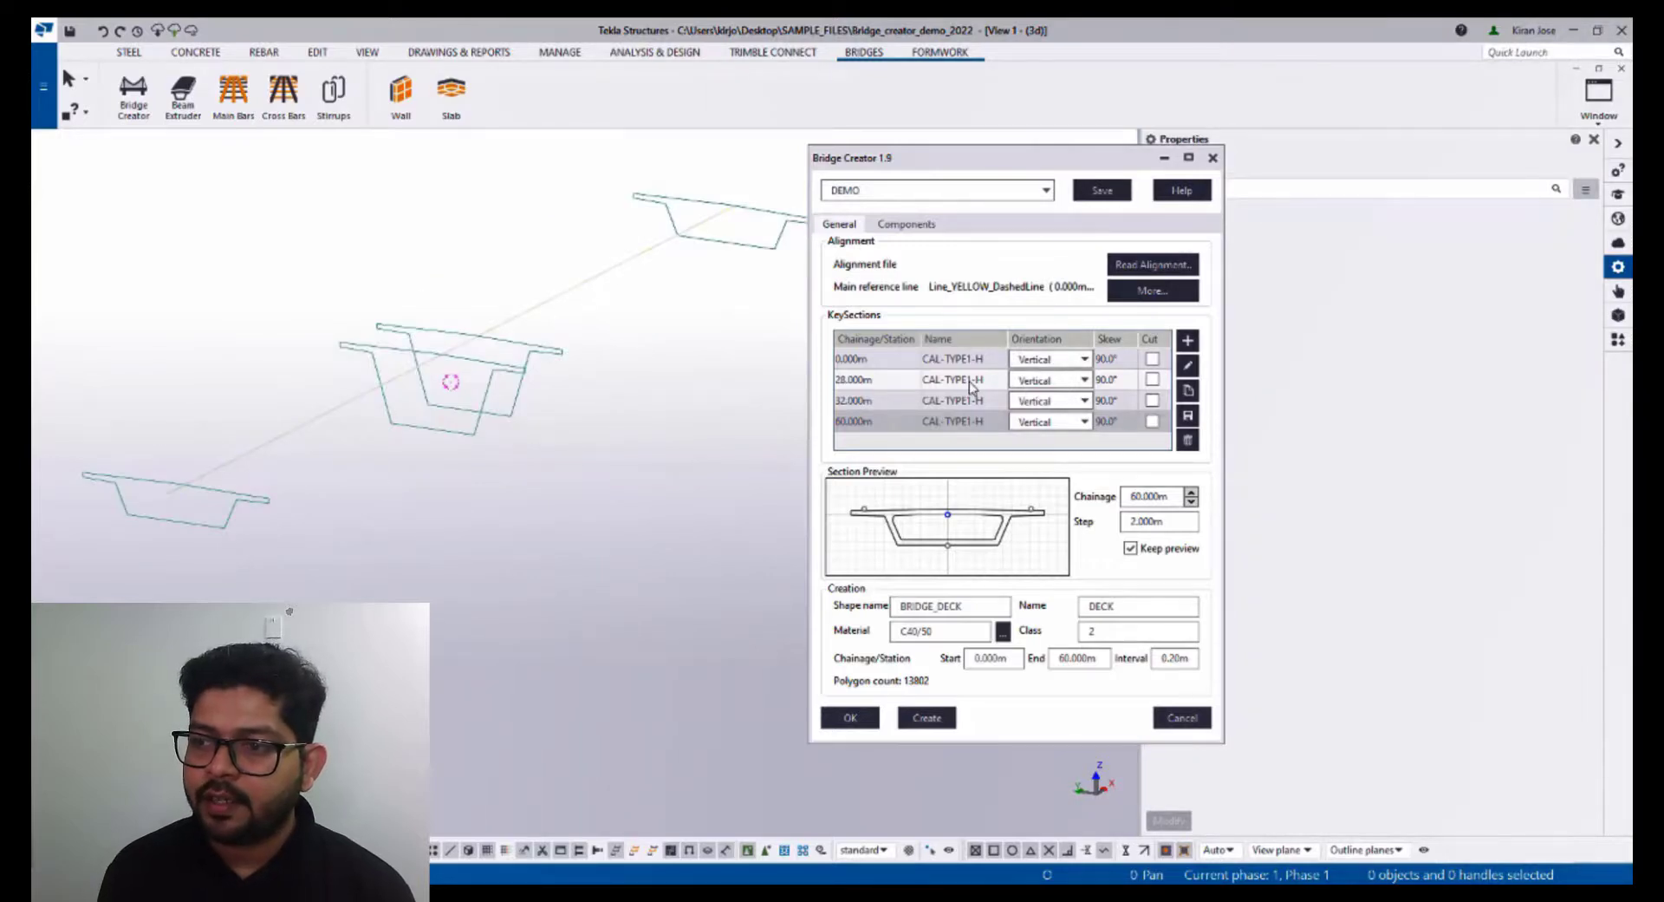
# - Edit the 0.000m key section, giving point 5 a reversed P2L longitudinal geometry with length 6000 mm
pyautogui.click(925, 365)
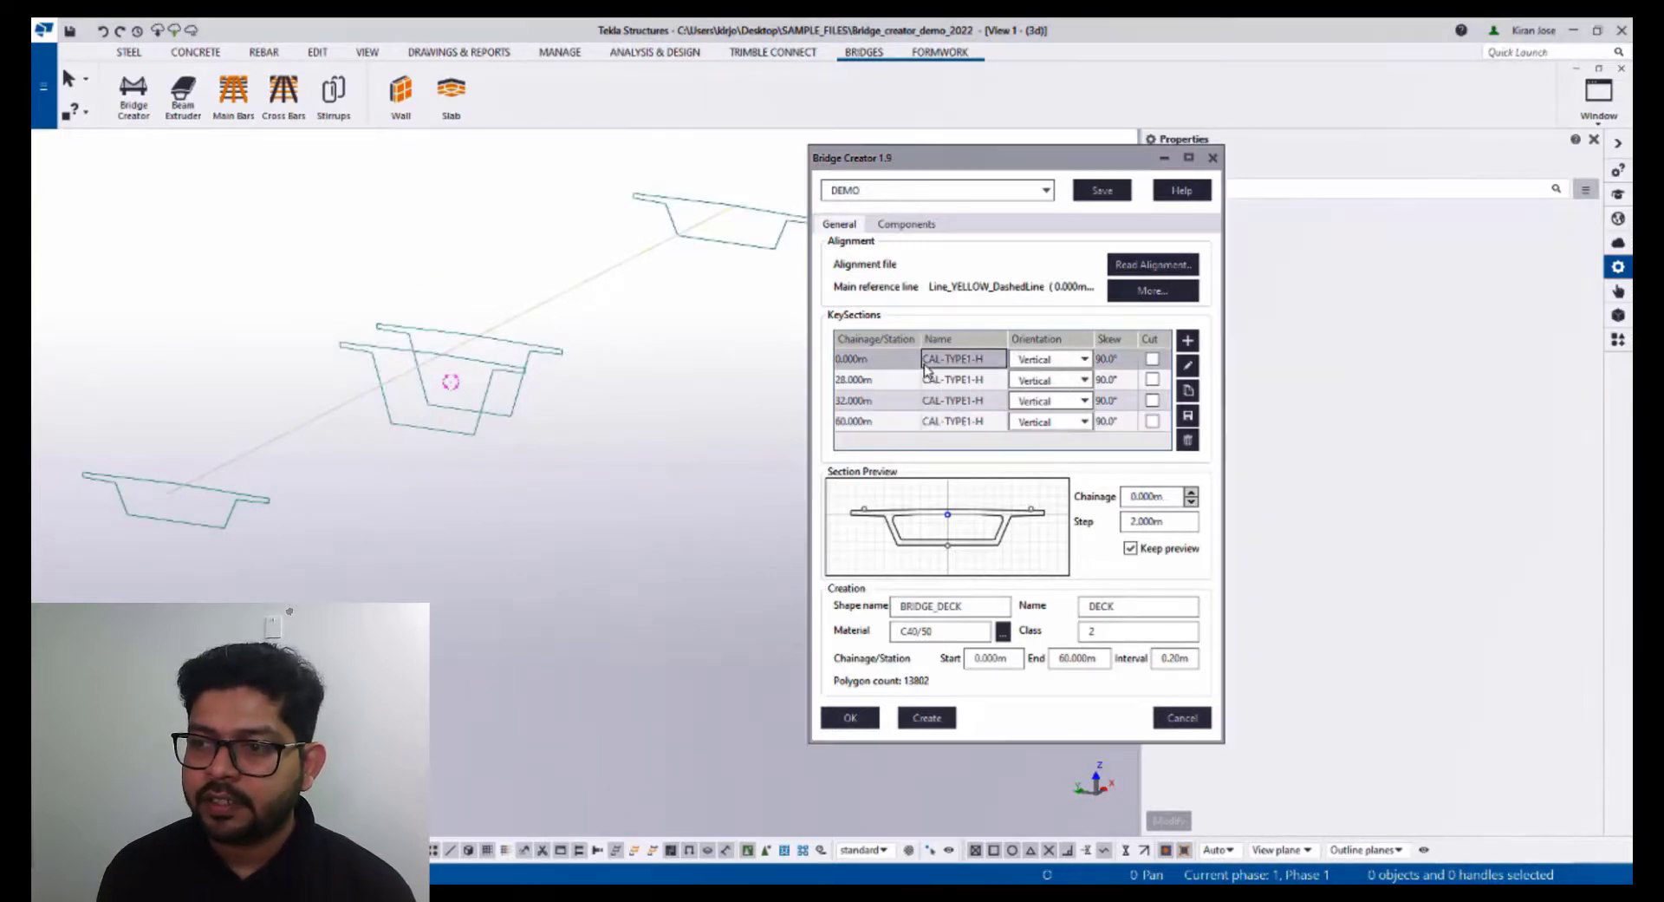
pyautogui.click(1187, 365)
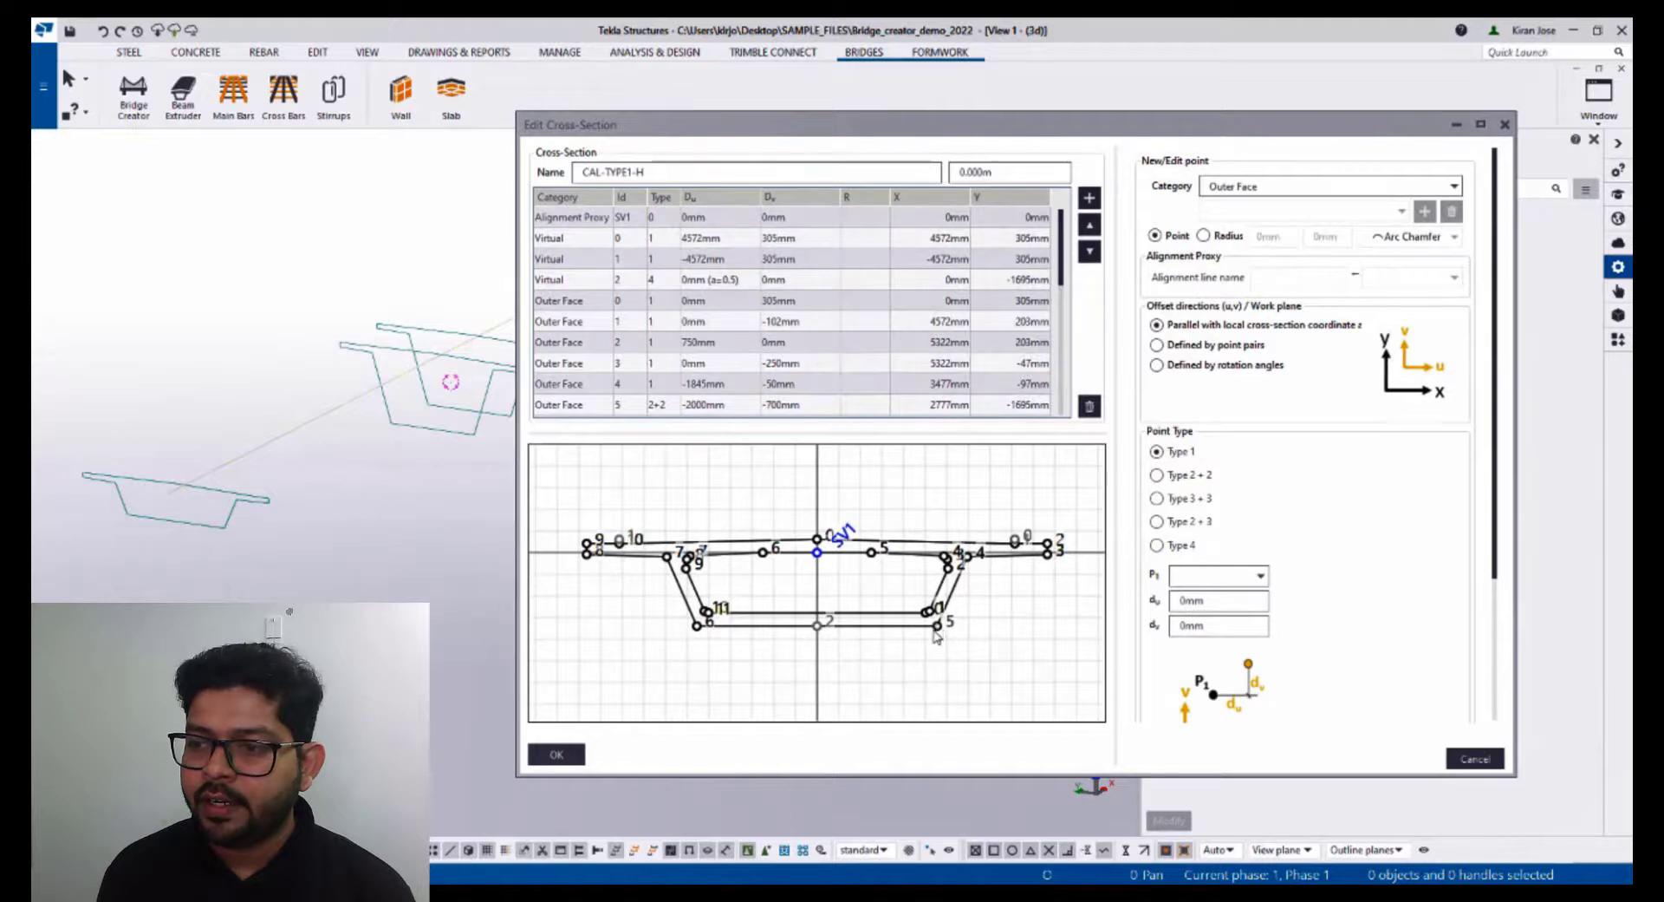
pyautogui.click(936, 626)
pyautogui.scroll(-3, 1327, 590)
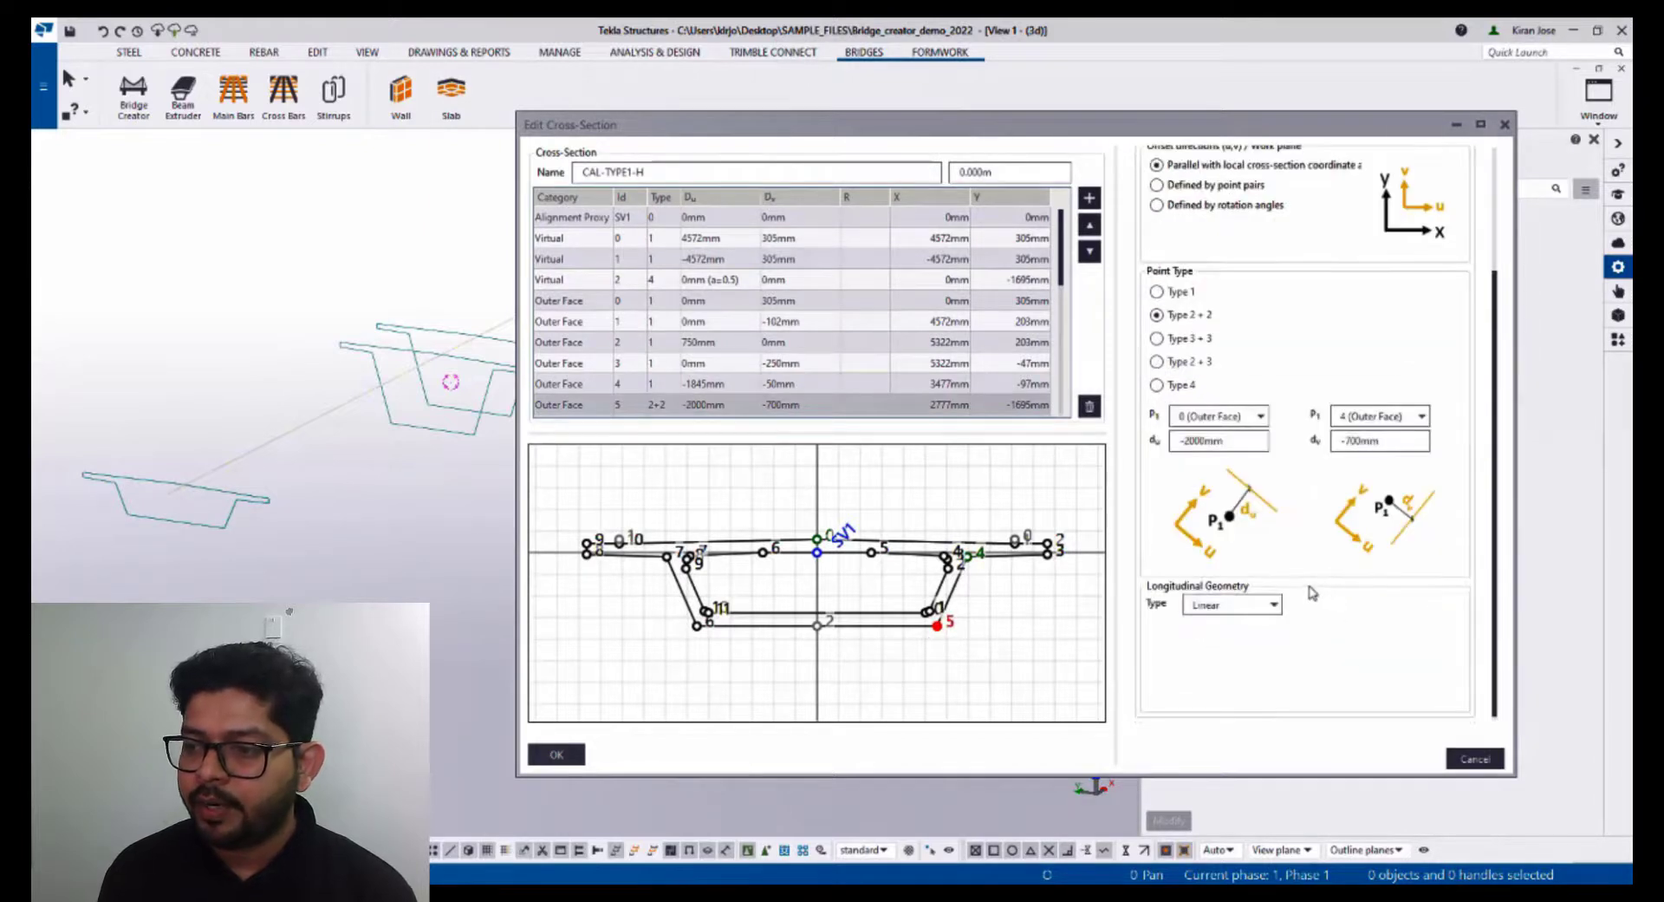
pyautogui.click(1259, 600)
pyautogui.click(1236, 651)
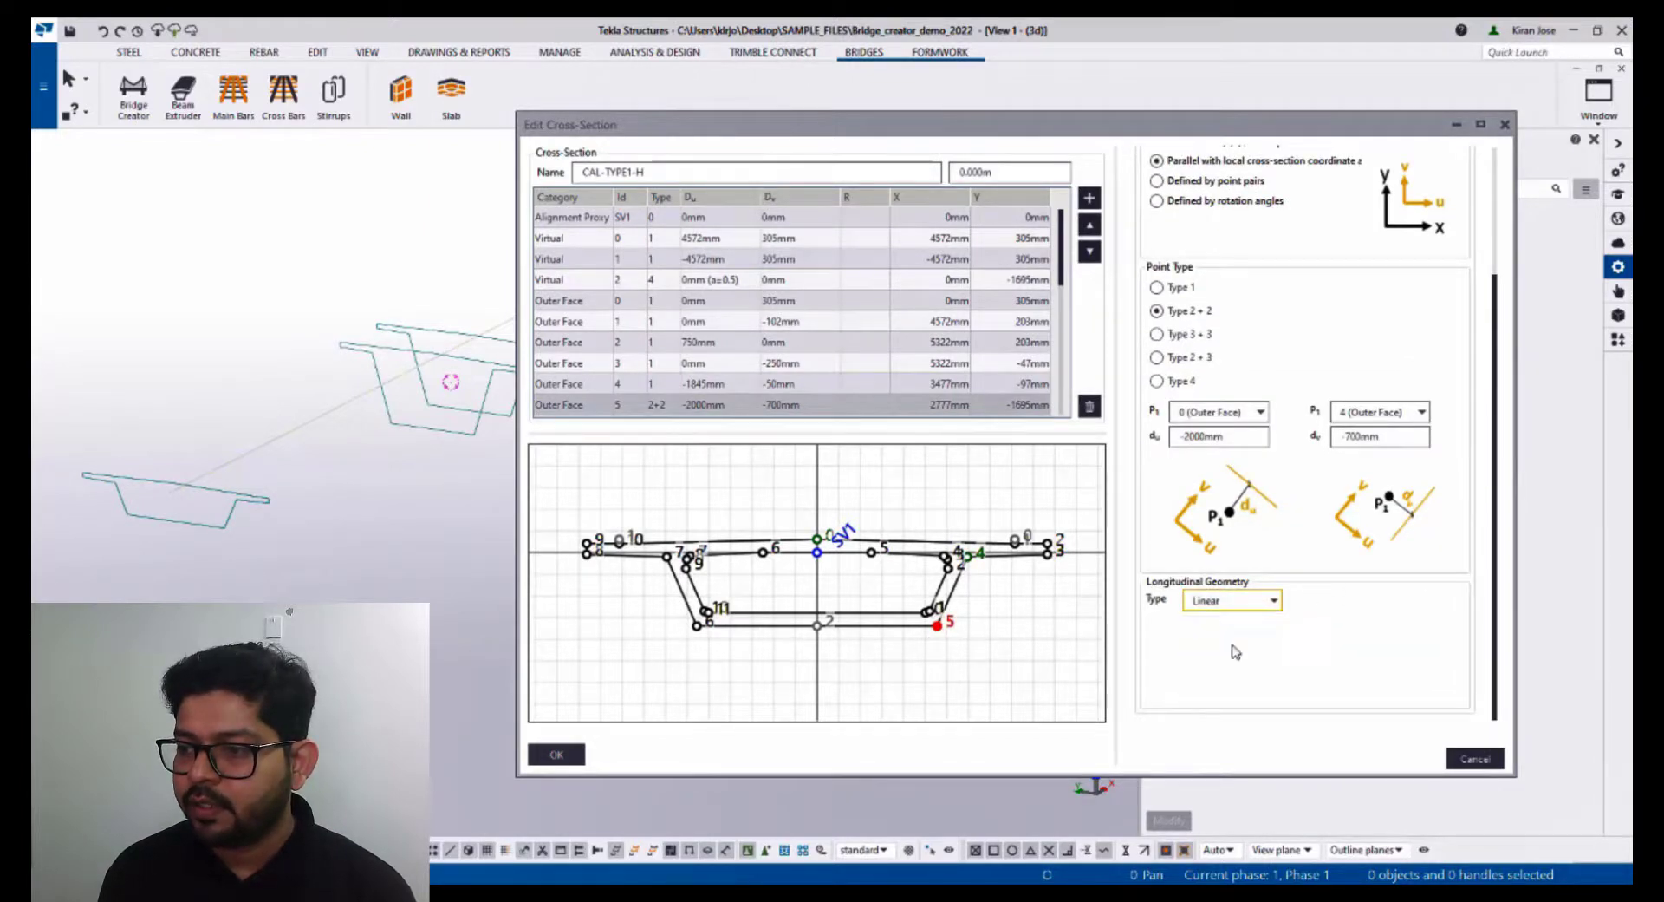
pyautogui.doubleClick(1242, 623)
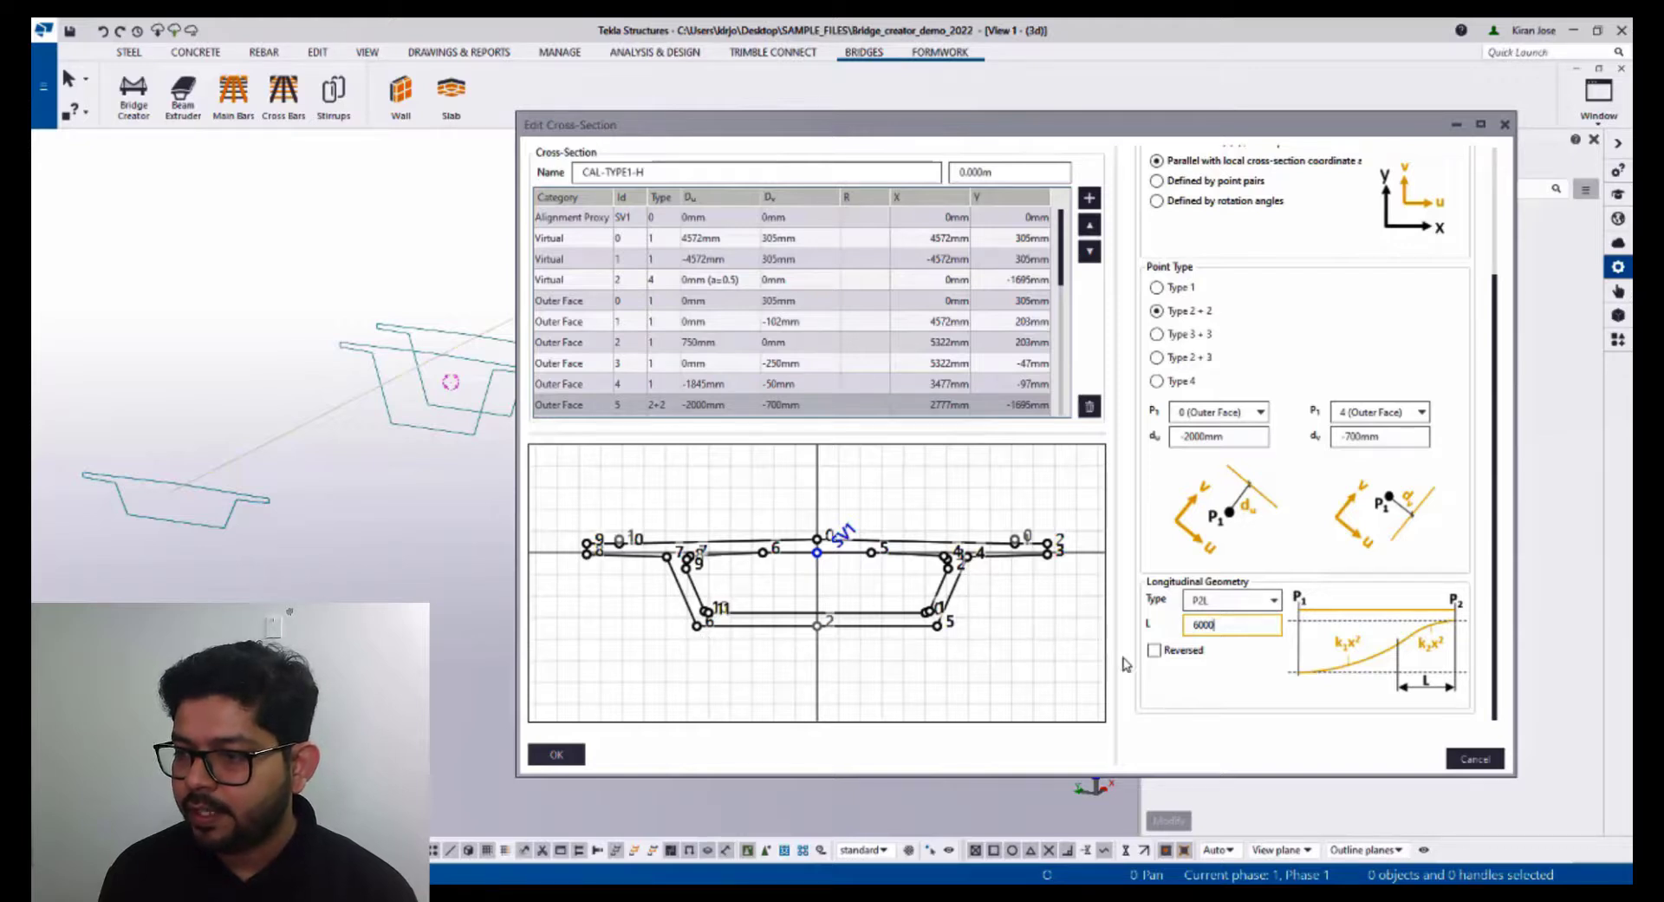
pyautogui.click(1155, 650)
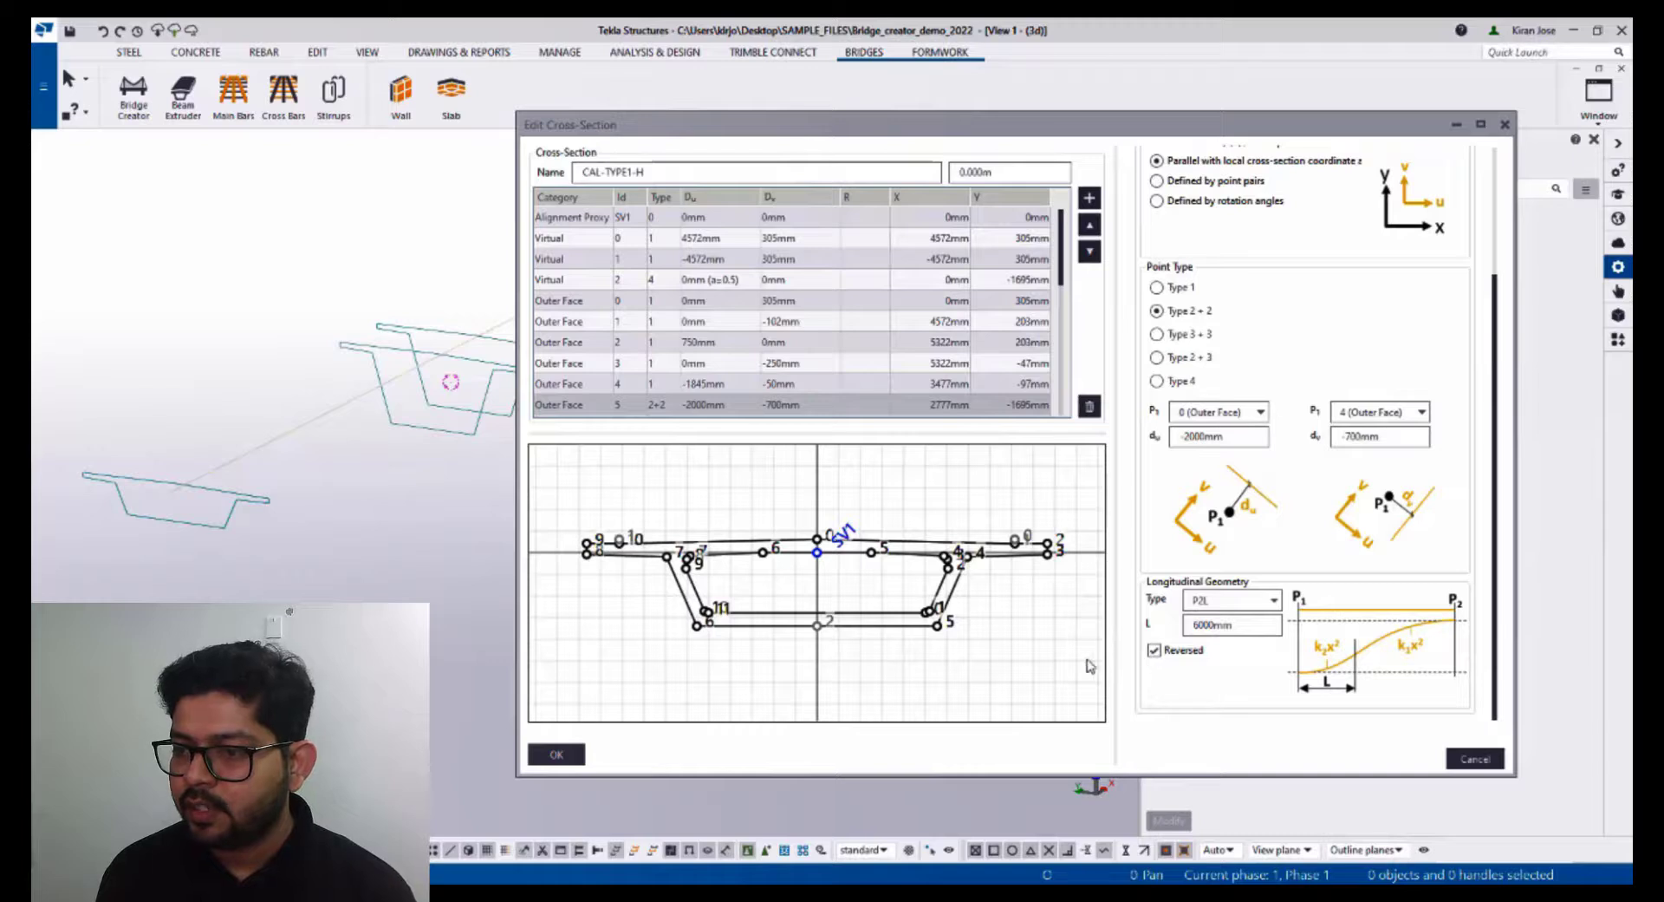
# - Give point 6 a reversed P2L longitudinal geometry with length 6000 mm and confirm the cross-section
pyautogui.click(698, 625)
pyautogui.click(1218, 600)
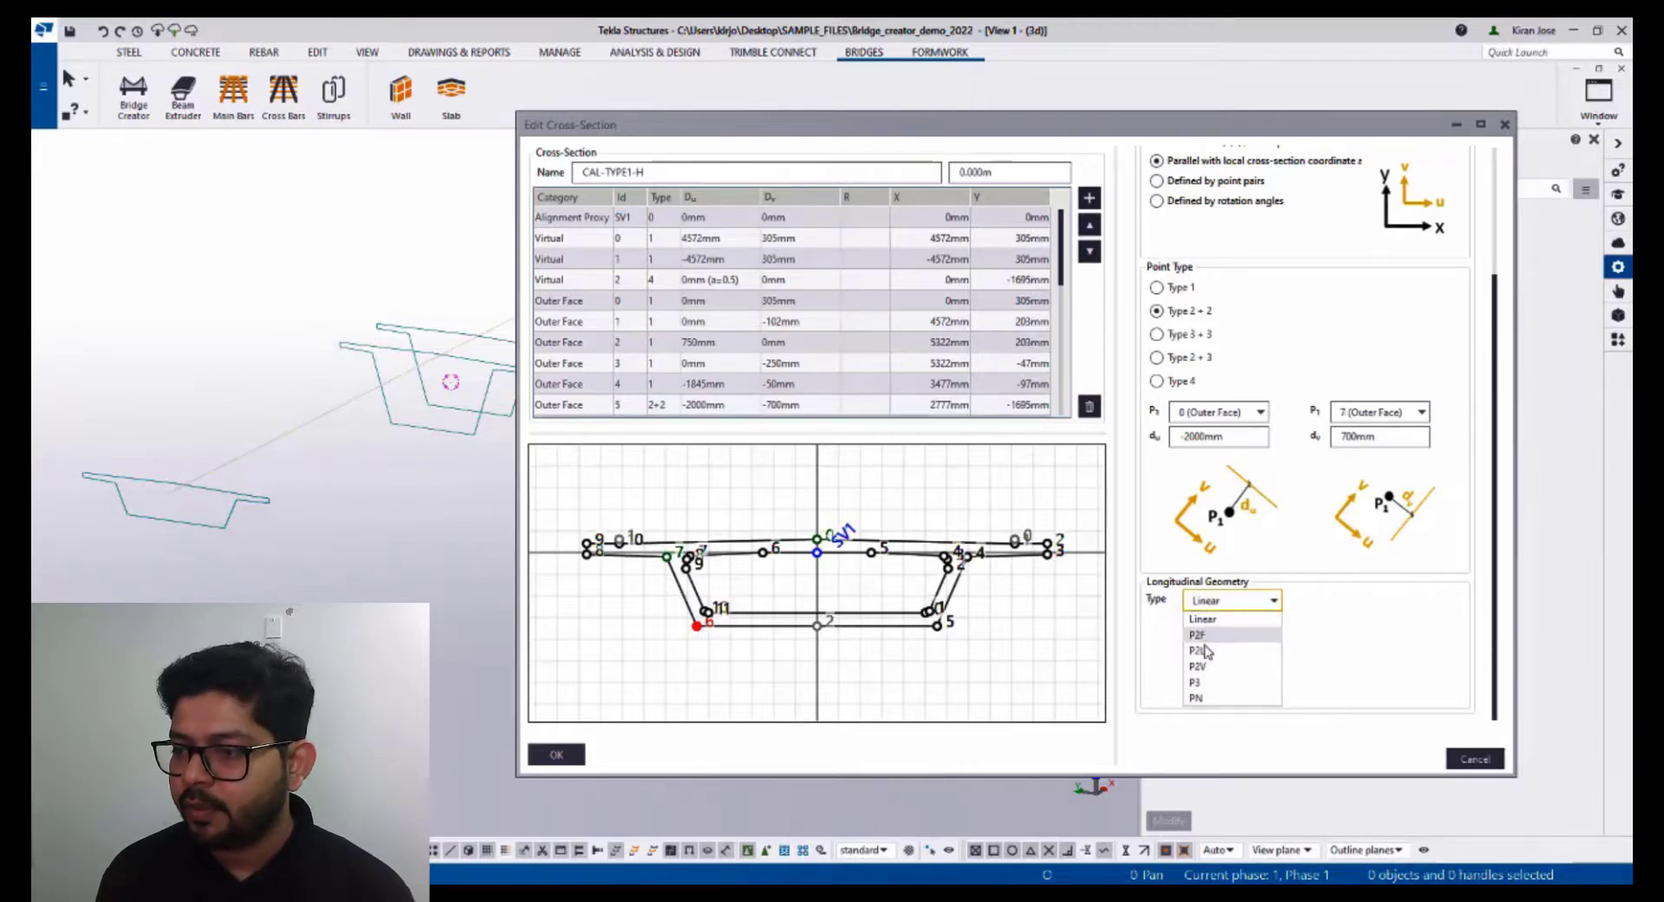
pyautogui.click(1207, 650)
pyautogui.click(1155, 650)
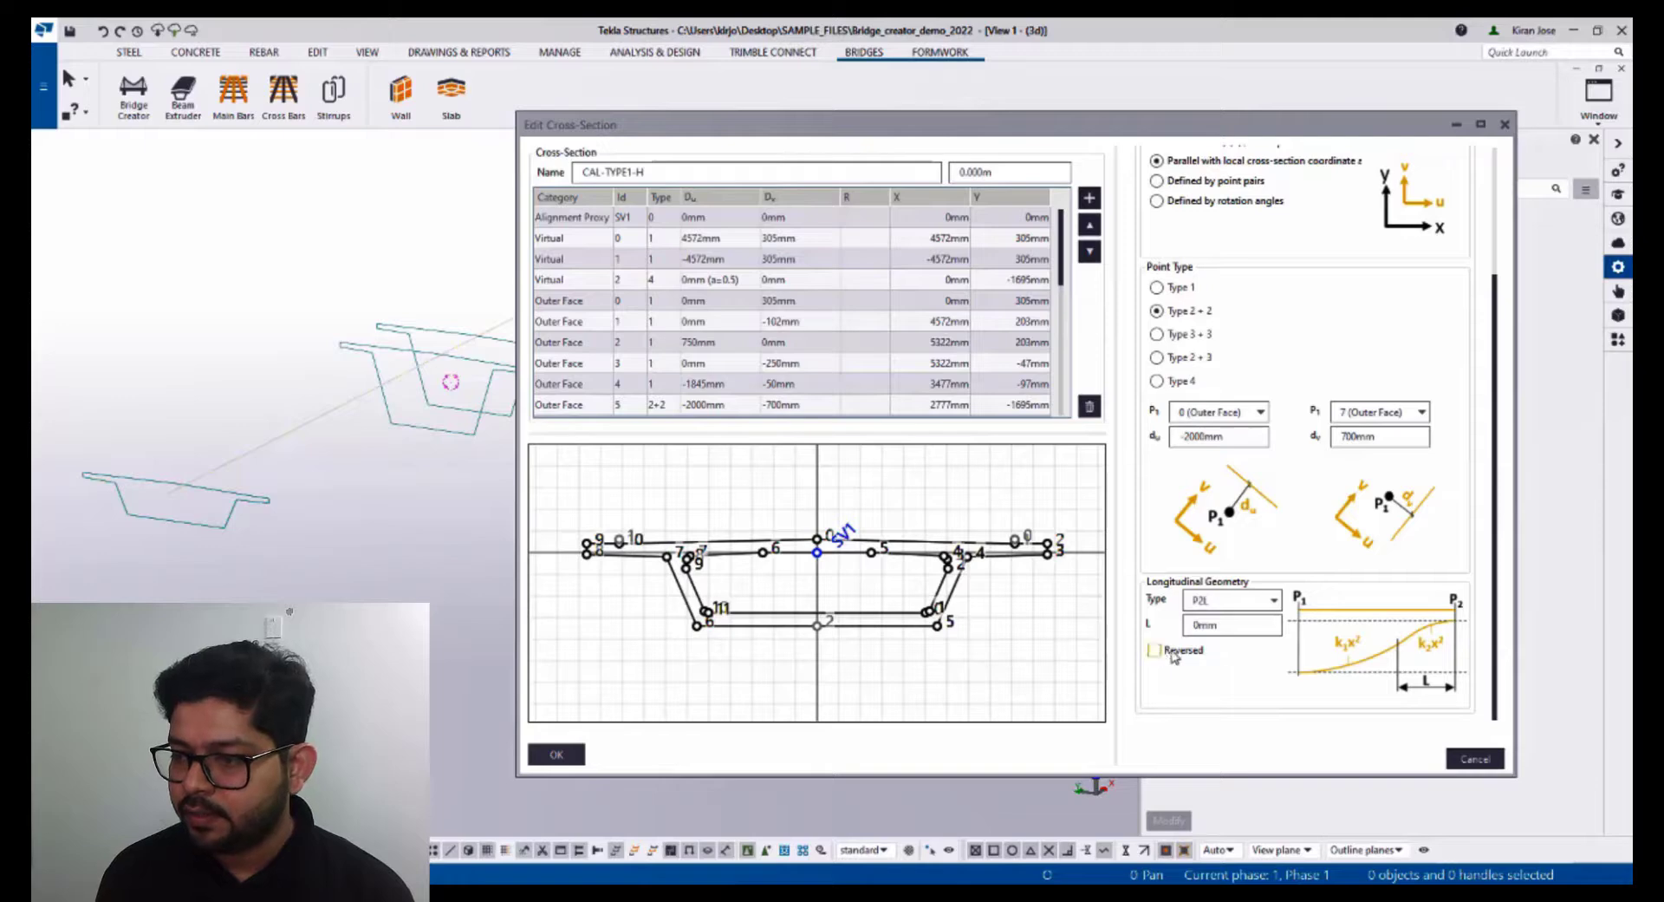
pyautogui.doubleClick(1240, 627)
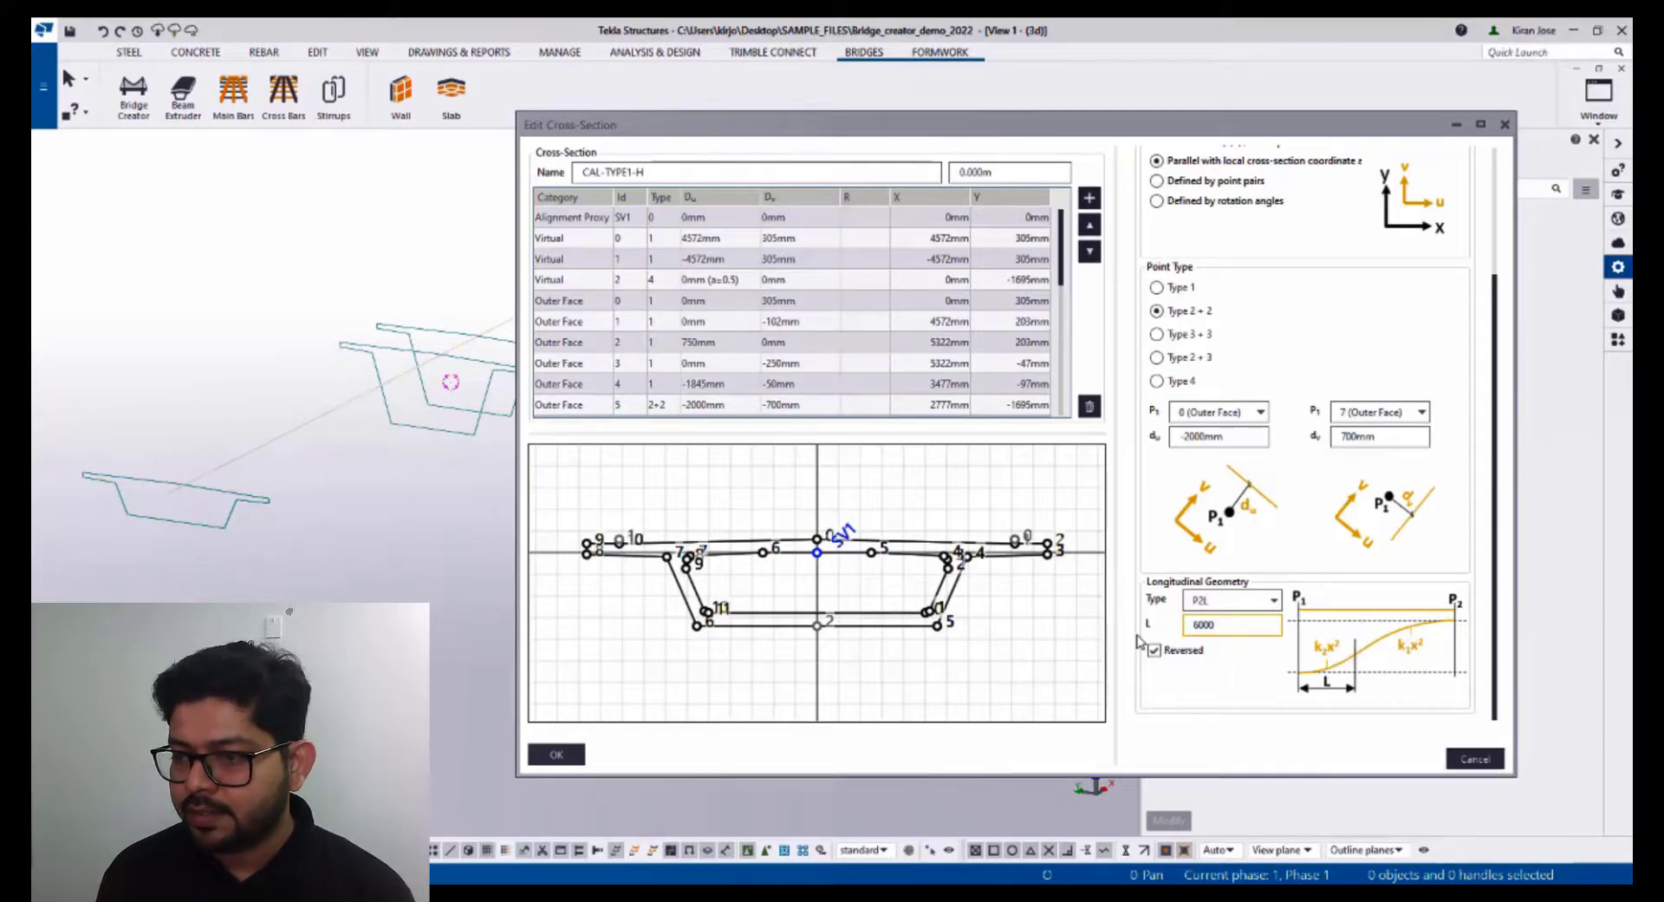
pyautogui.click(597, 756)
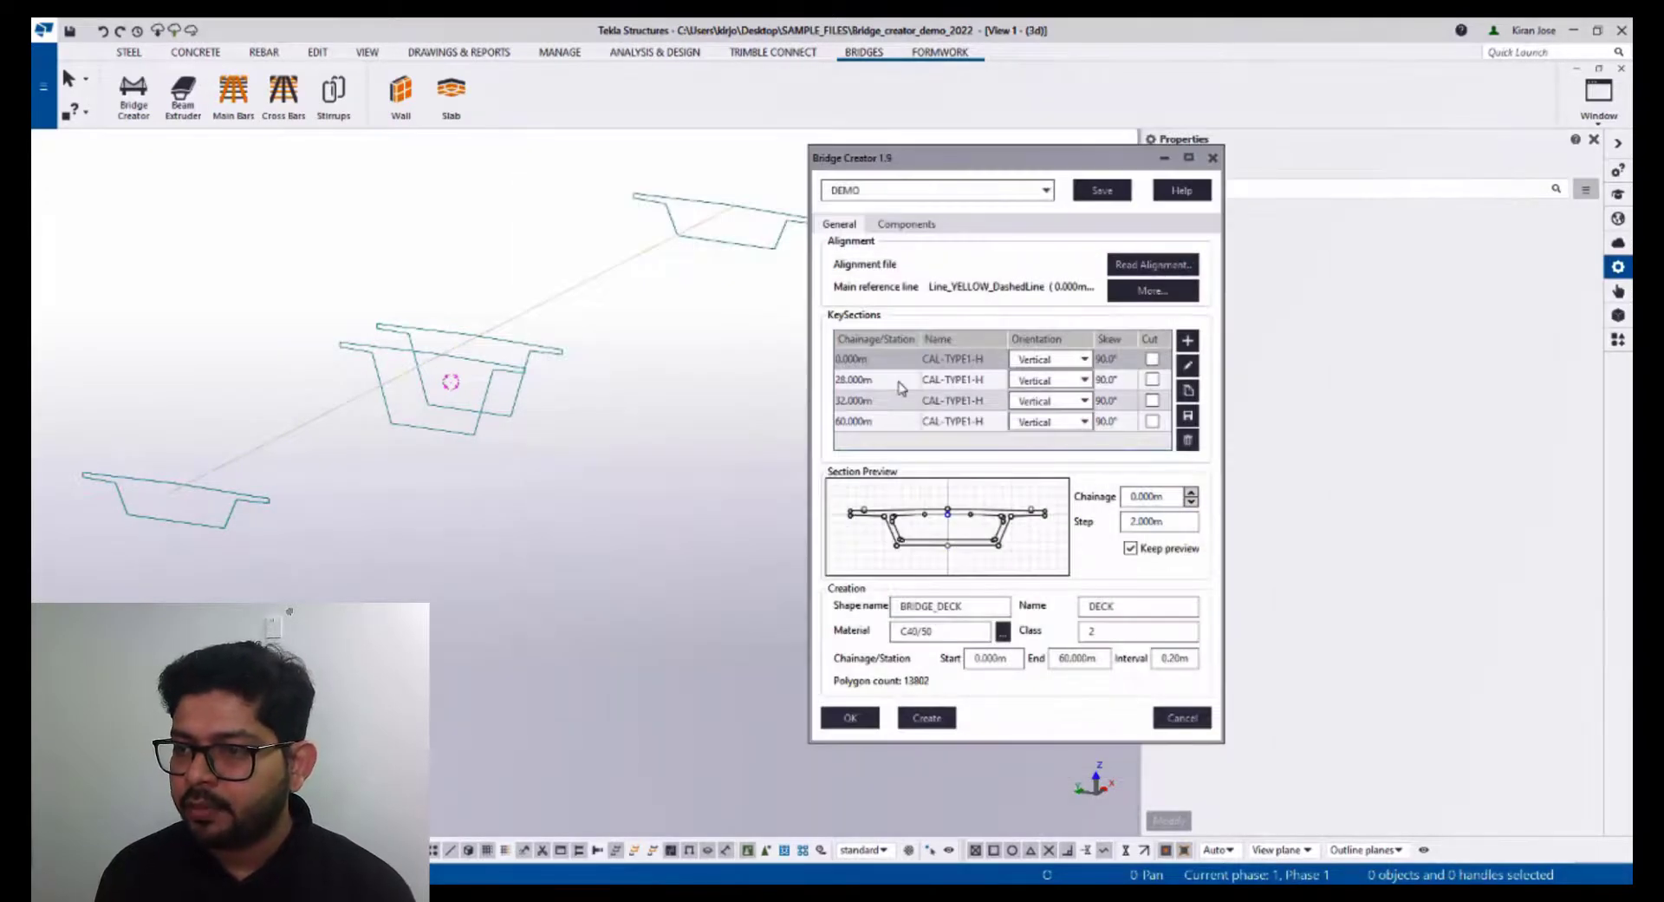
# - Edit the 32.000m key section, giving point 5 a P2L longitudinal geometry with length 6000 mm
pyautogui.click(877, 362)
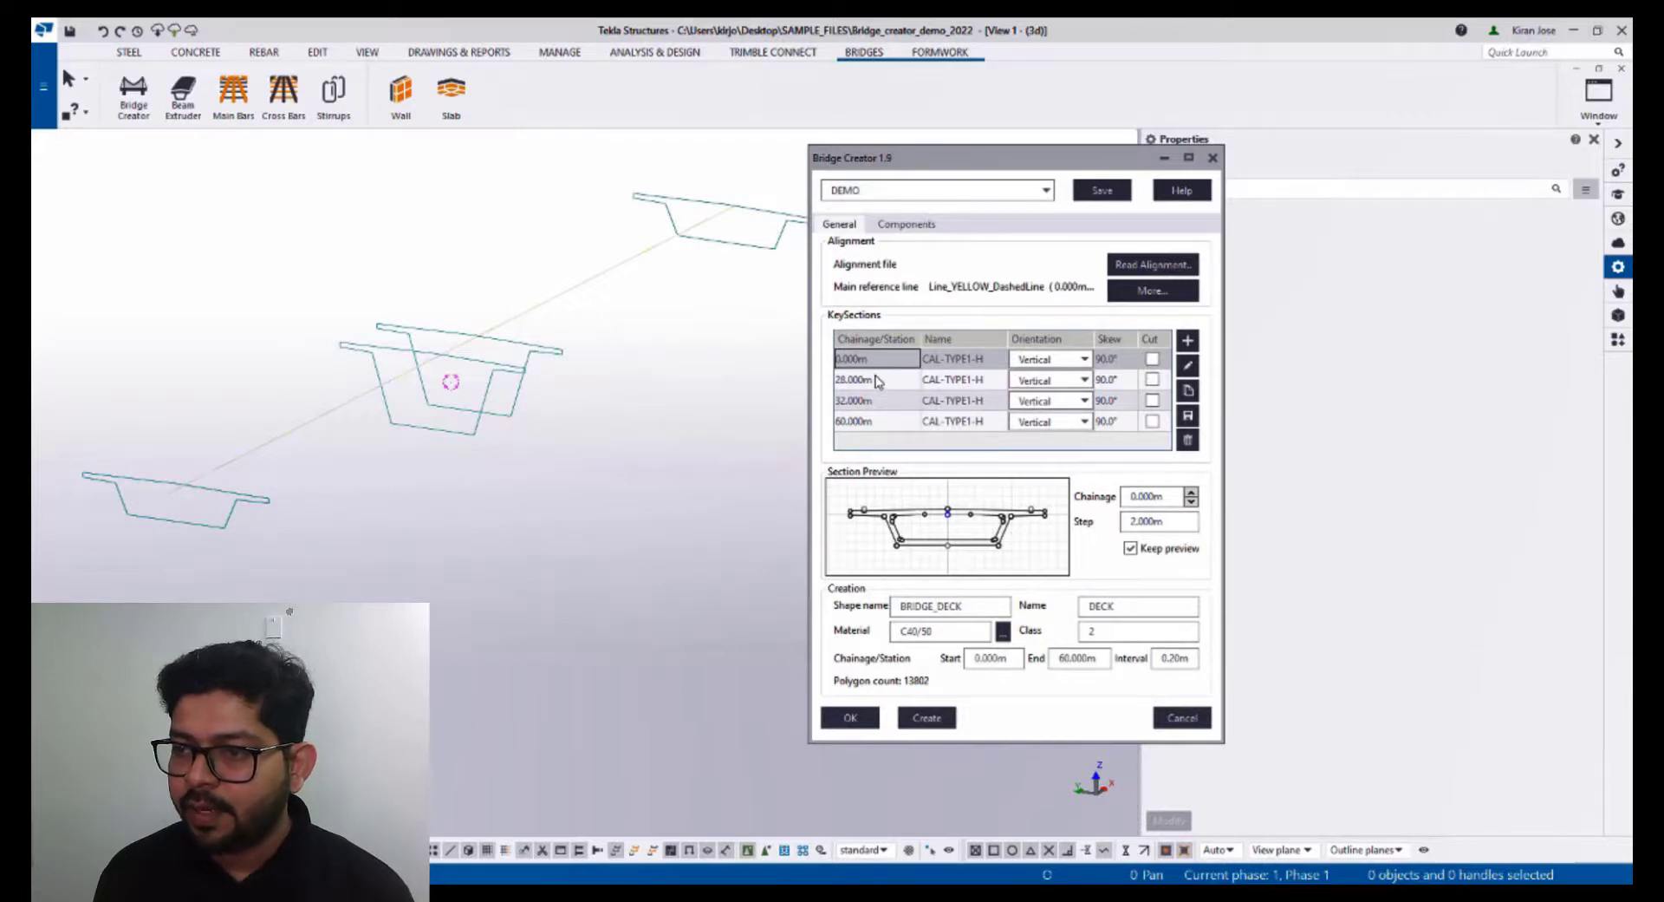
pyautogui.click(877, 380)
pyautogui.click(876, 404)
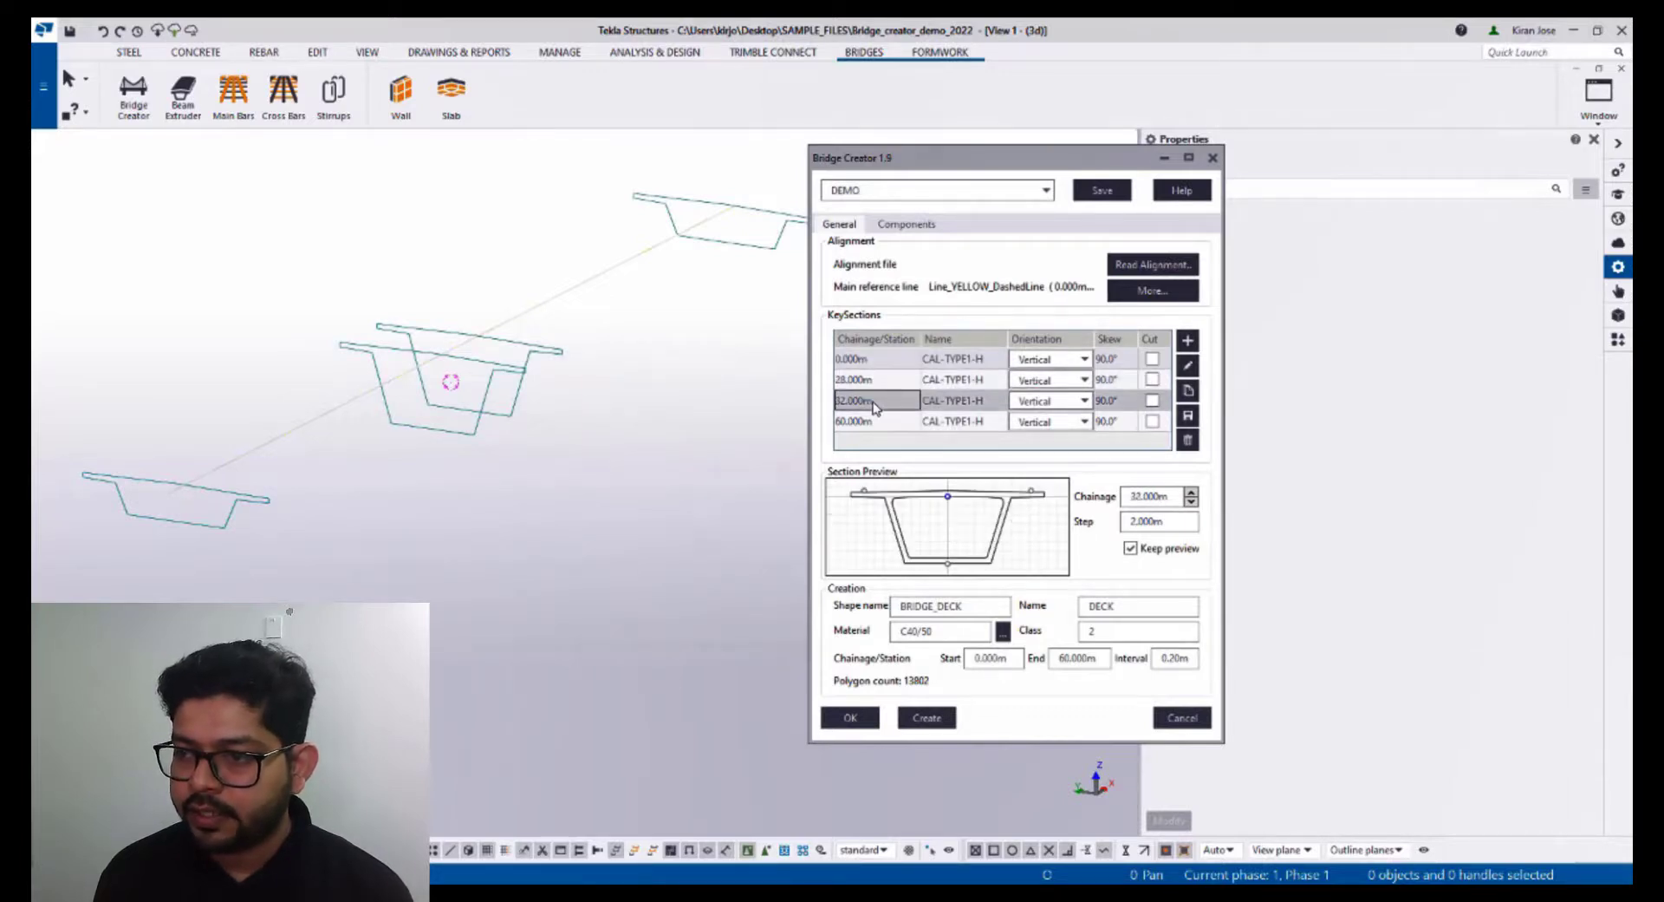
pyautogui.click(1189, 368)
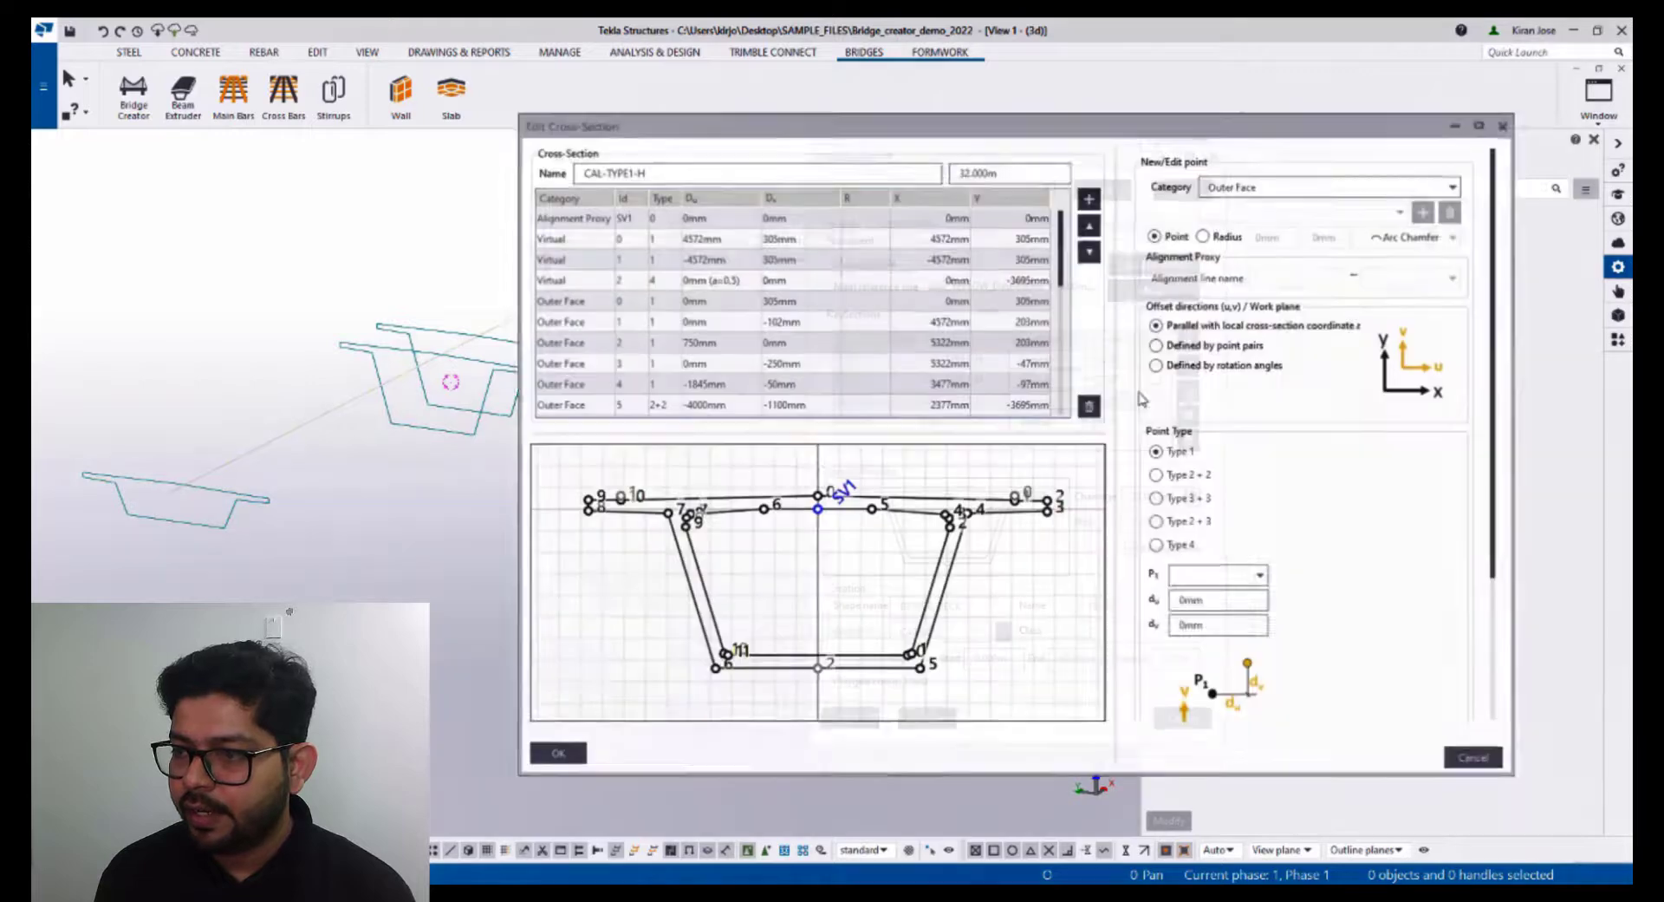
pyautogui.click(920, 668)
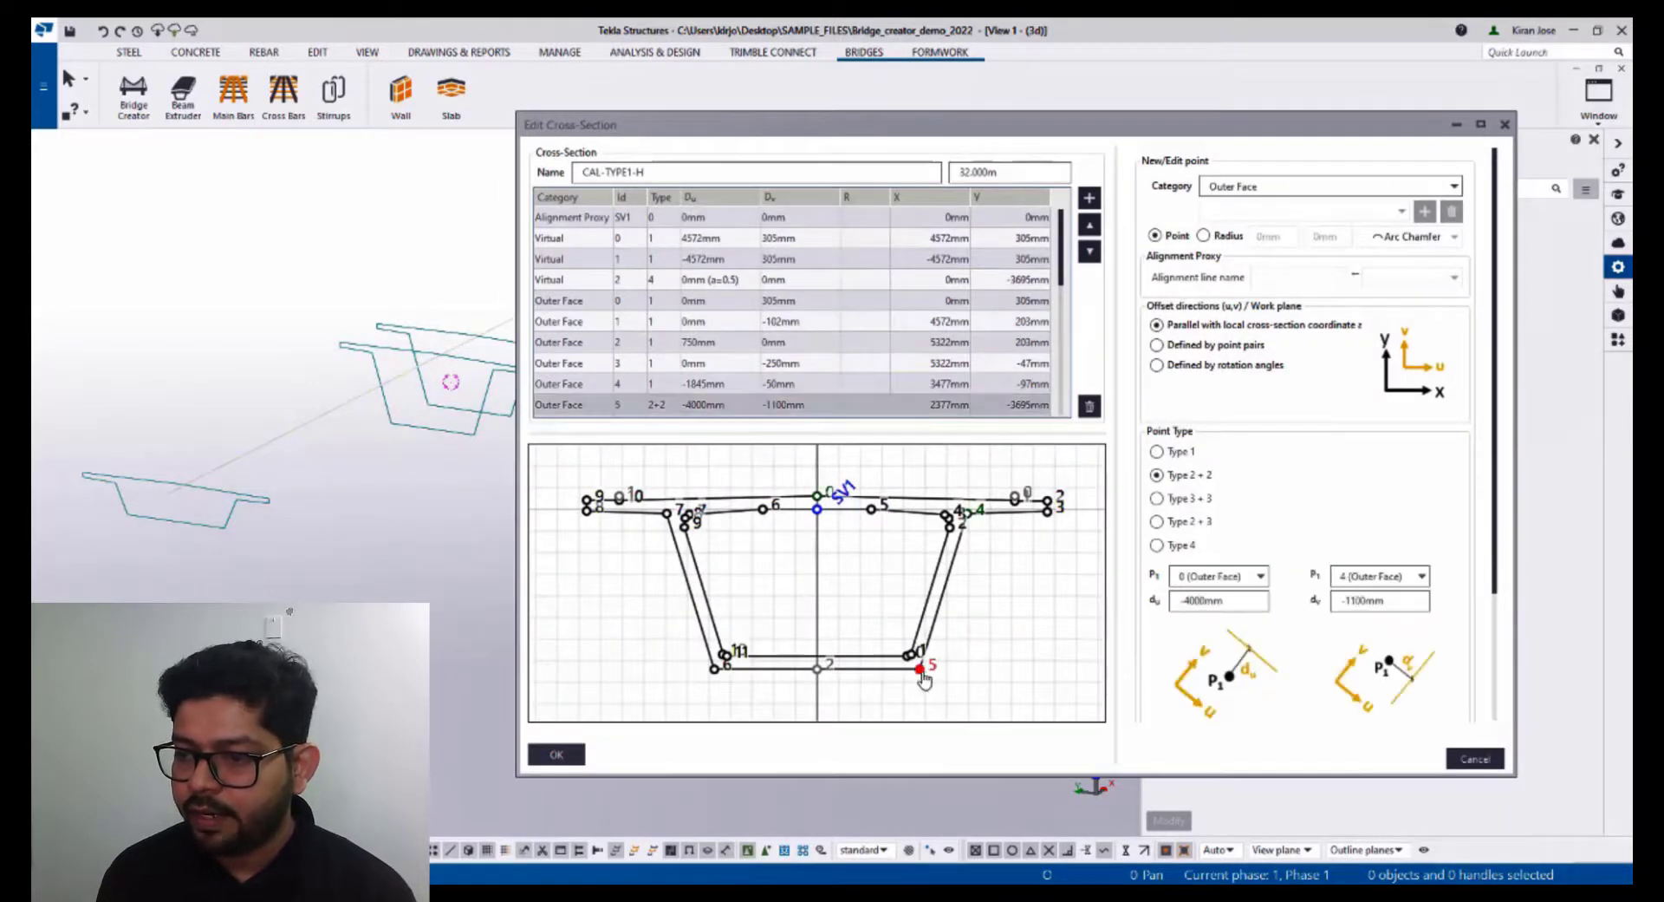
pyautogui.scroll(-3, 1400, 622)
pyautogui.click(1249, 600)
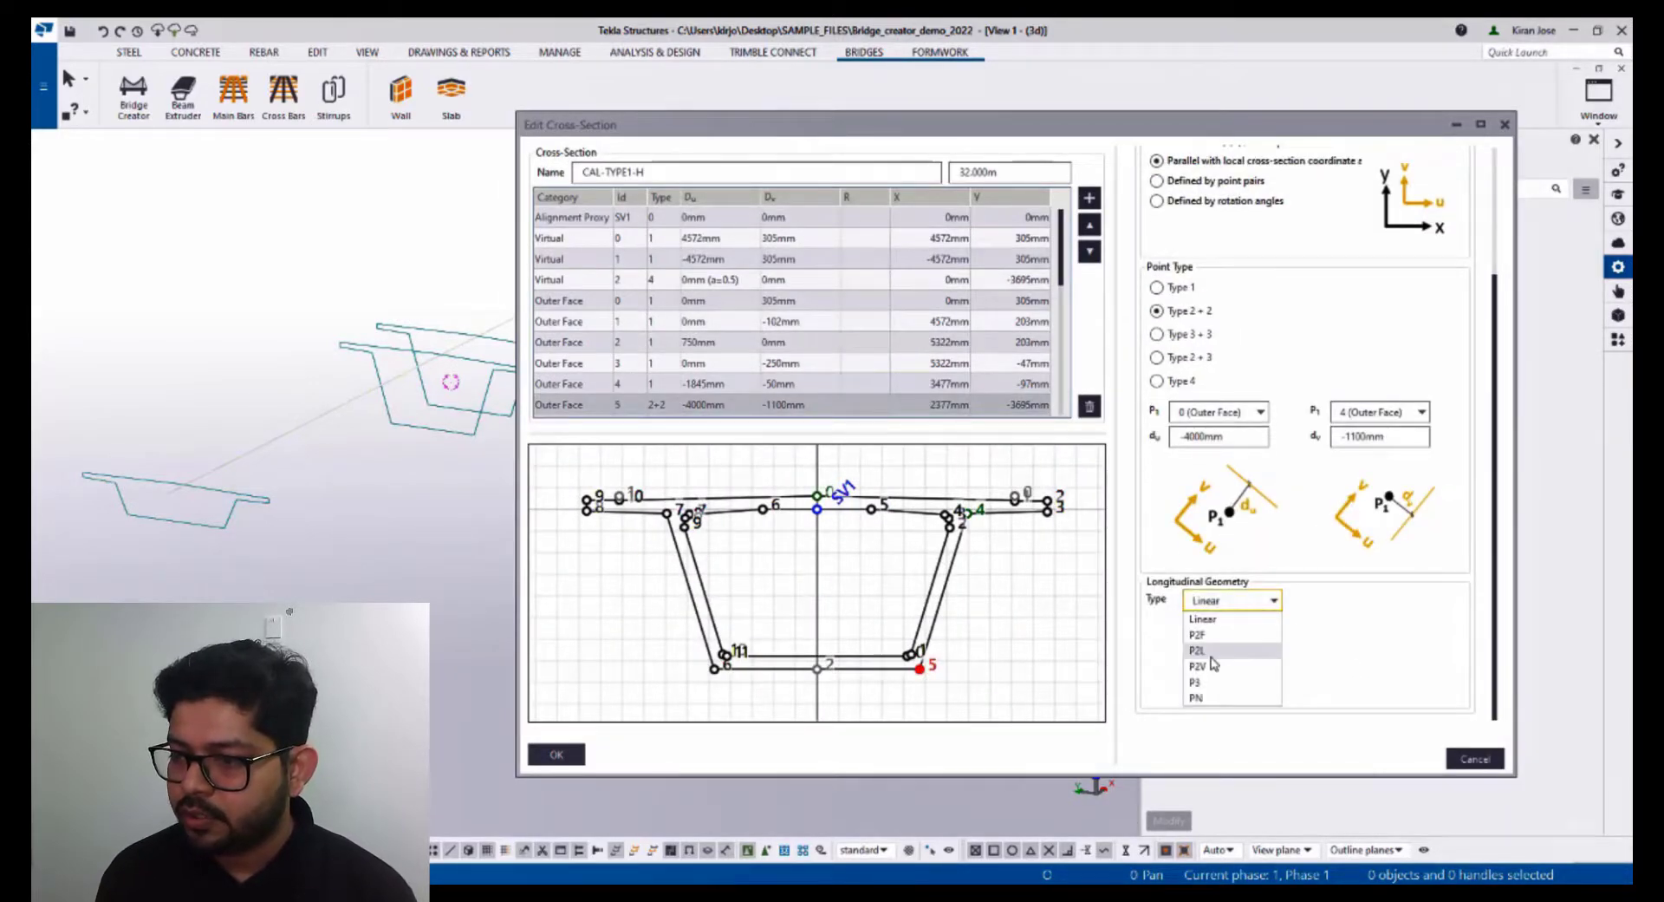
pyautogui.click(1210, 652)
pyautogui.moveTo(1241, 630); pyautogui.dragTo(1175, 639)
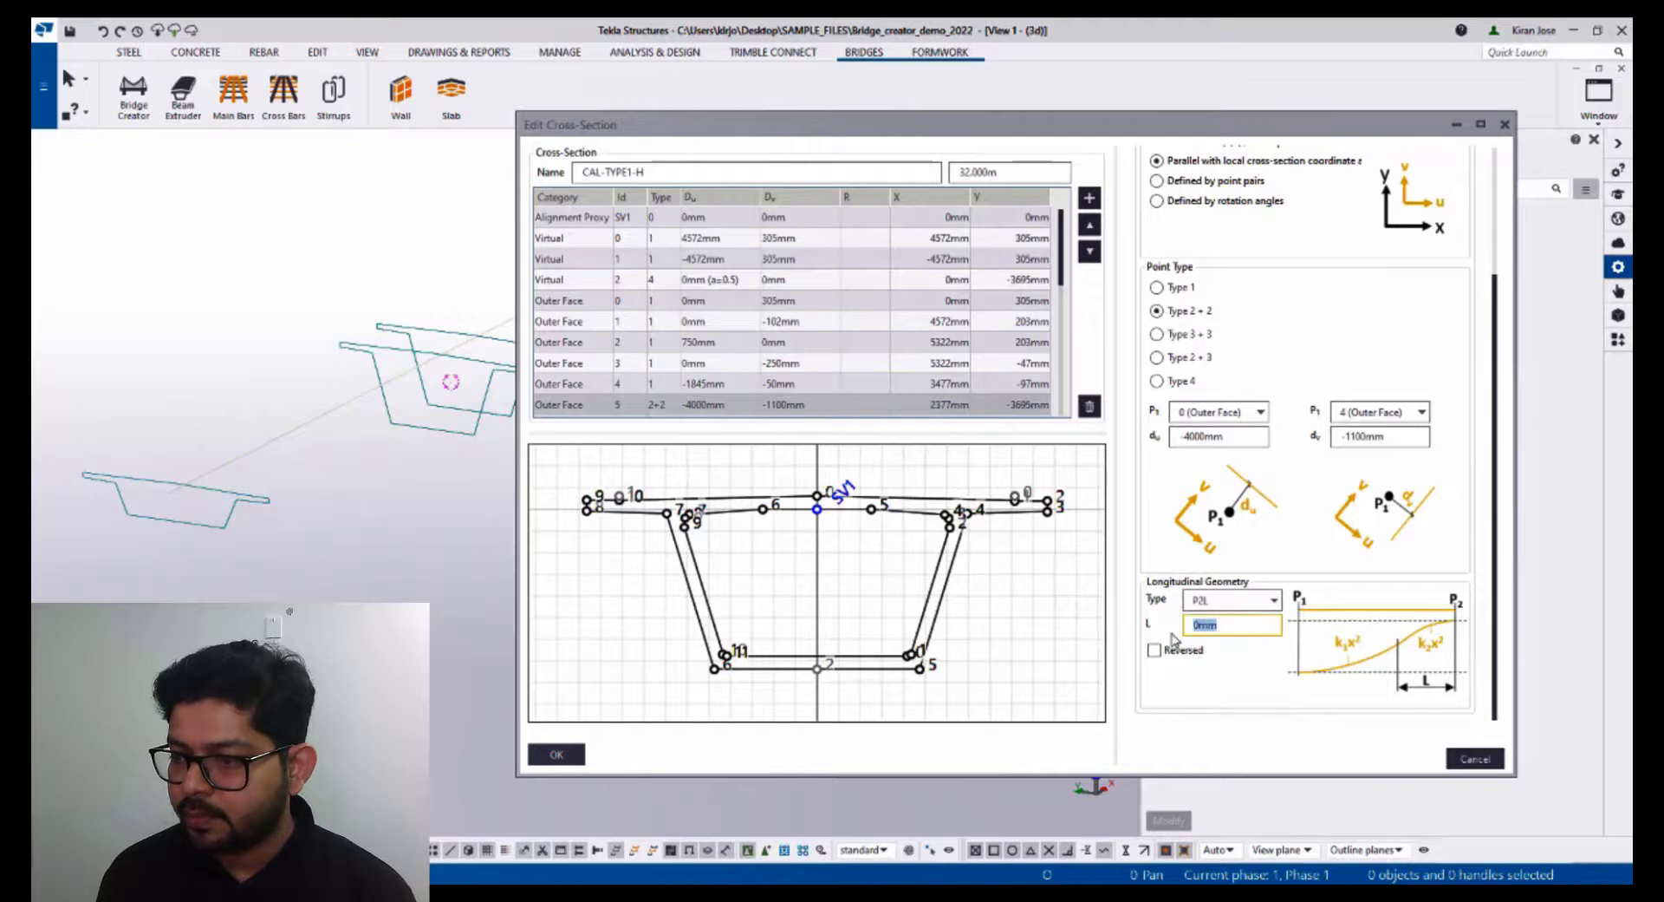
pyautogui.write('6000')
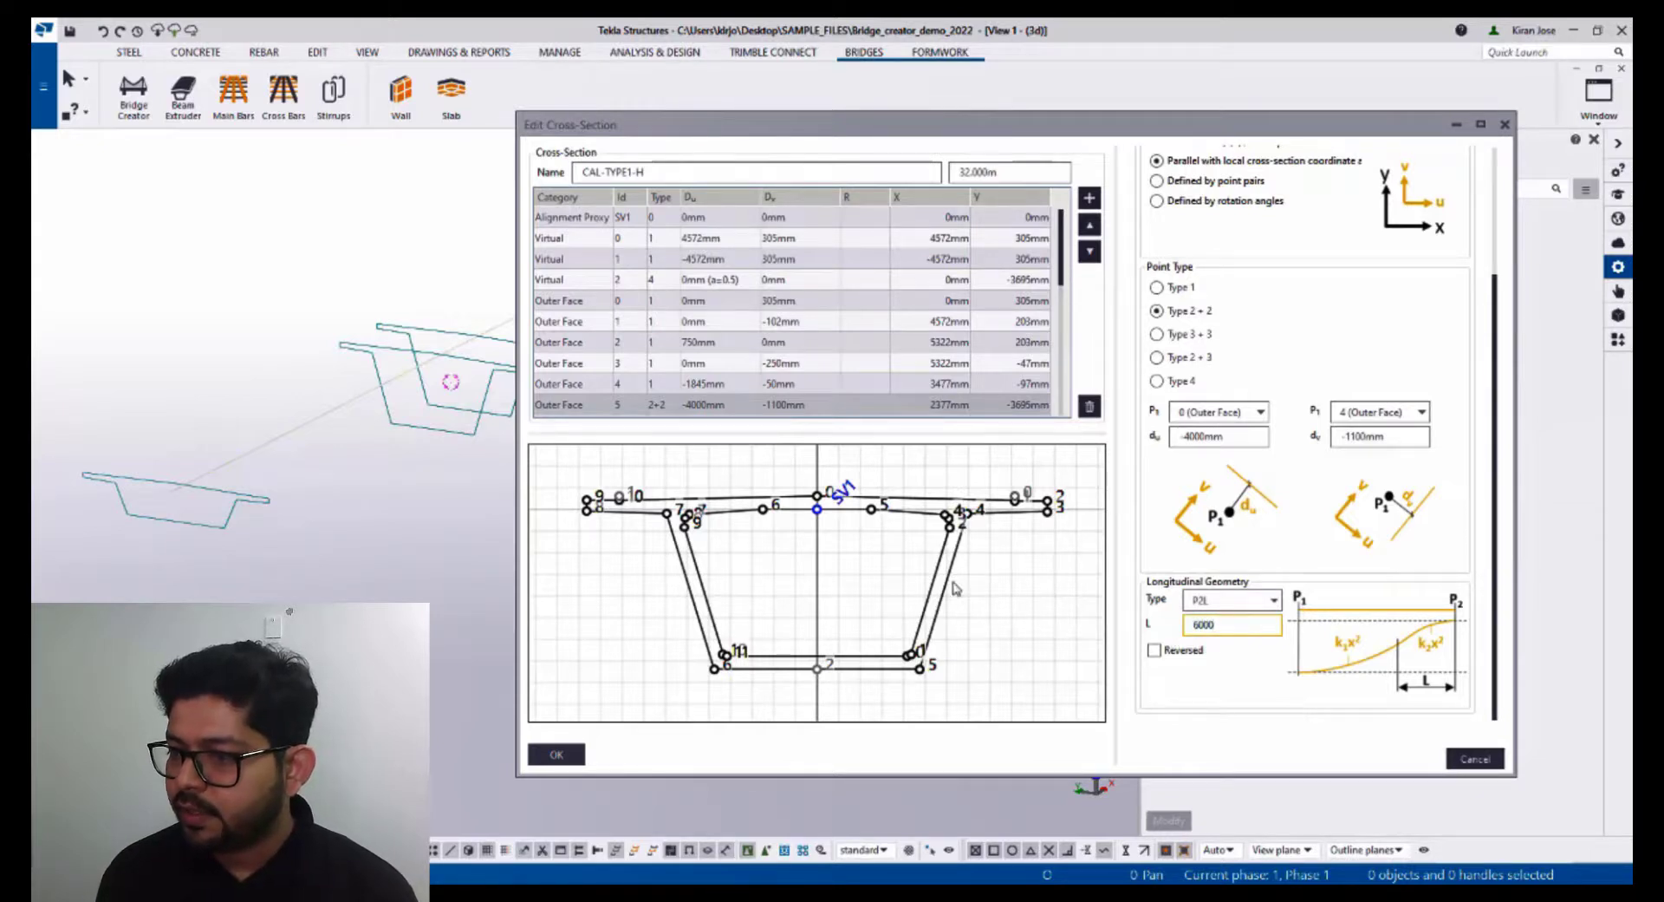
# - Give point 6 a P2L longitudinal geometry with length 6000 mm and confirm the cross-section
pyautogui.click(715, 671)
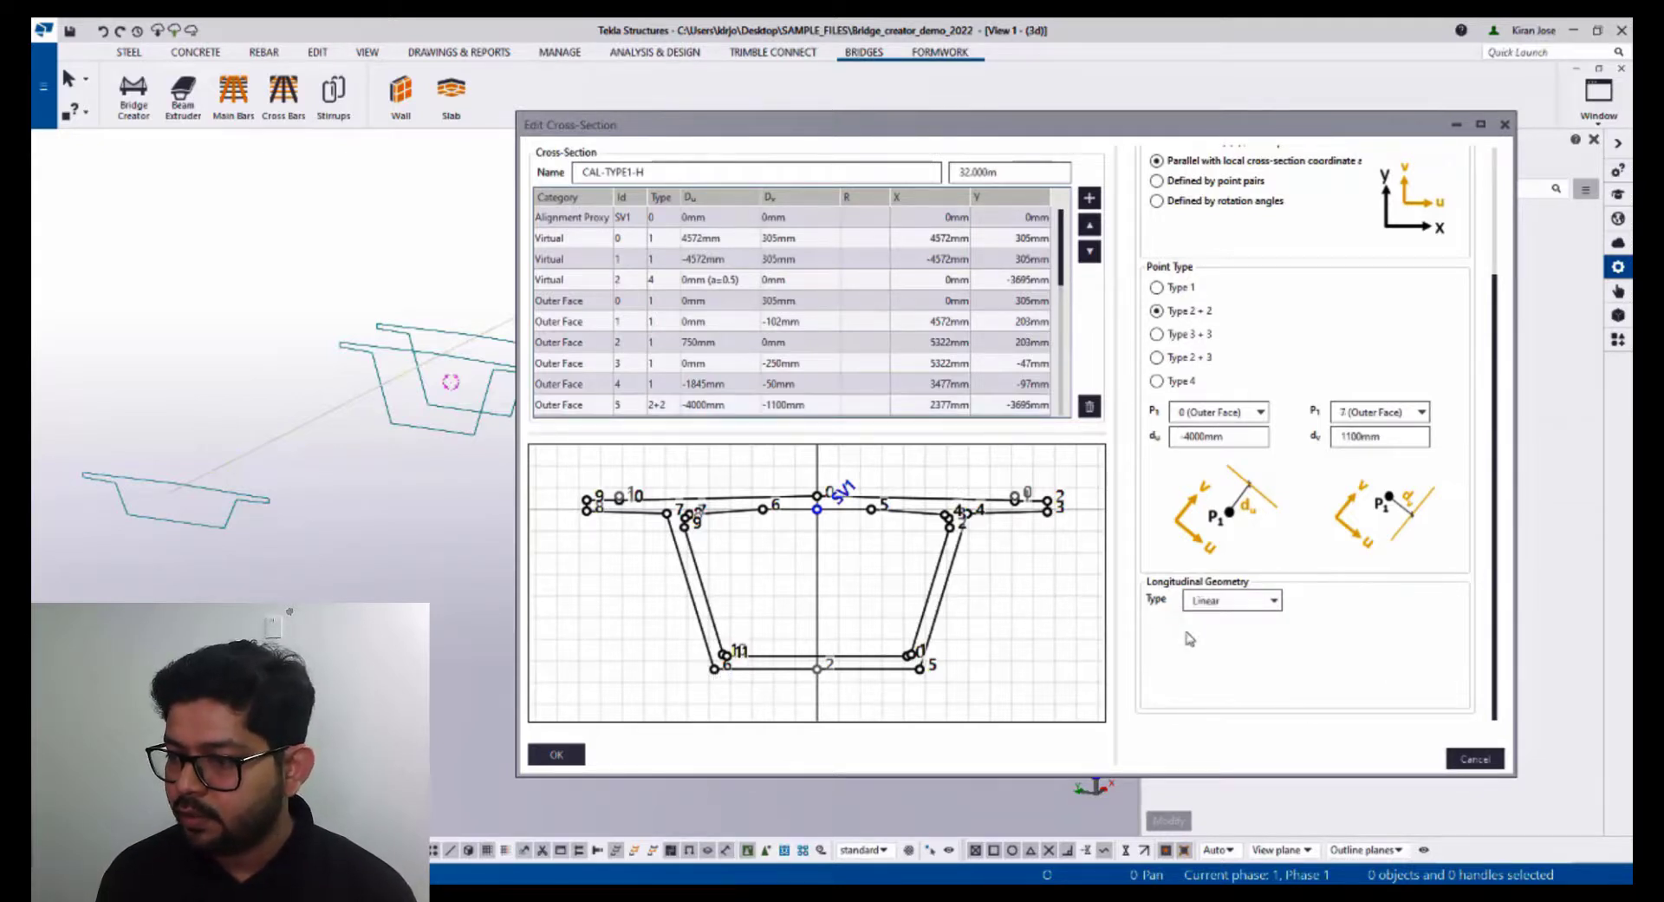
pyautogui.click(1210, 604)
pyautogui.click(1205, 651)
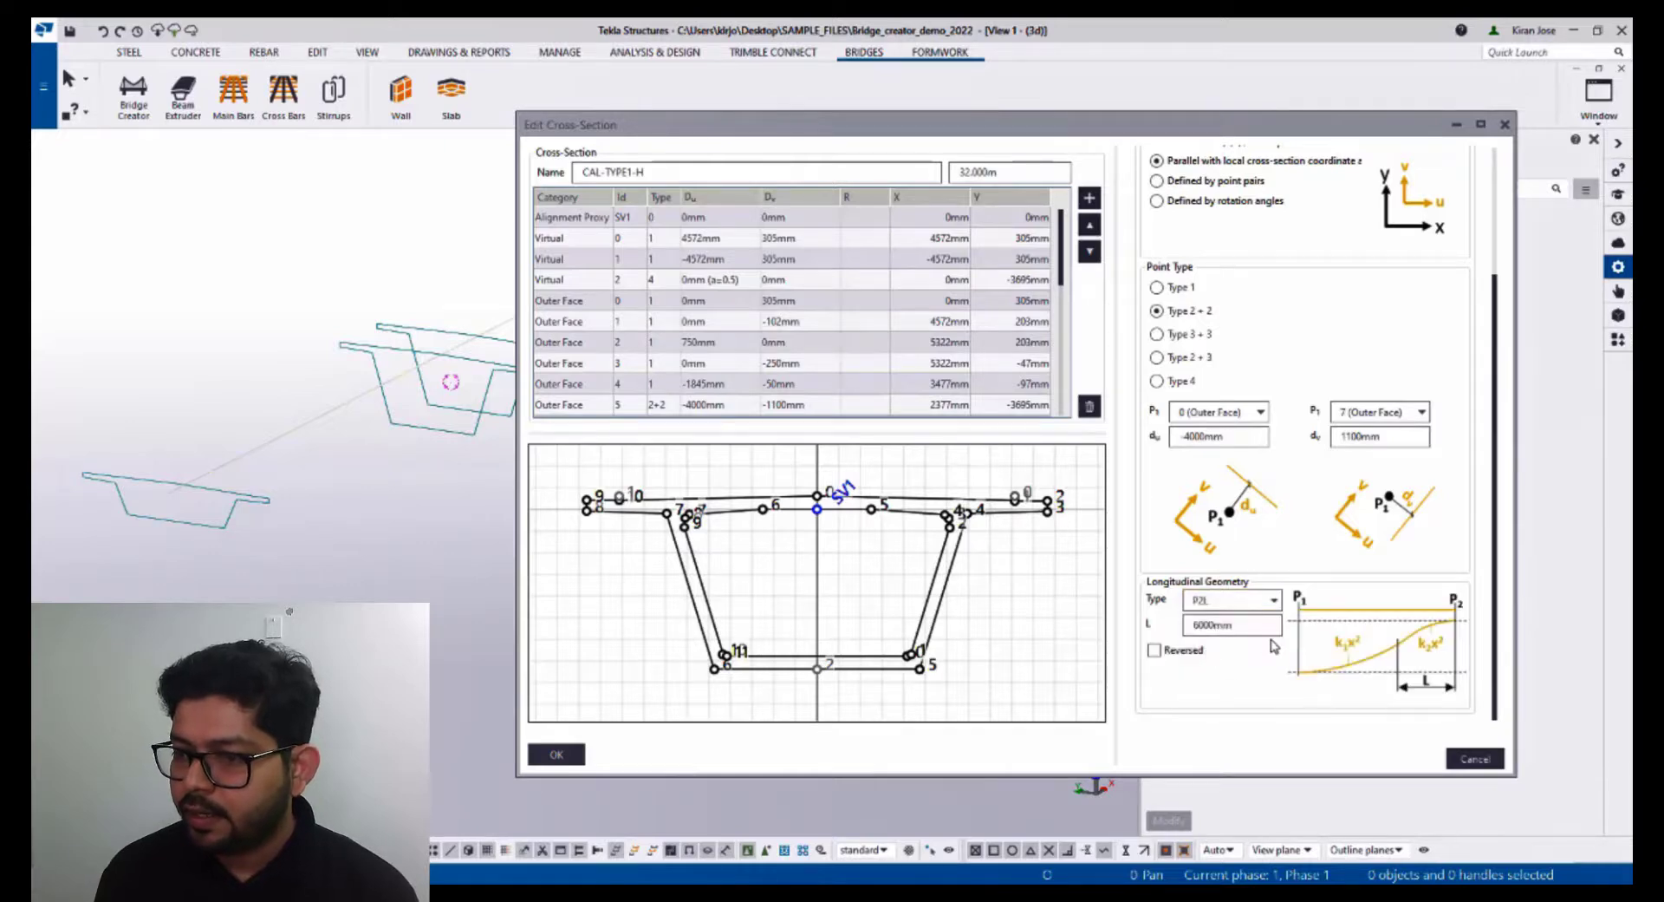
pyautogui.click(557, 754)
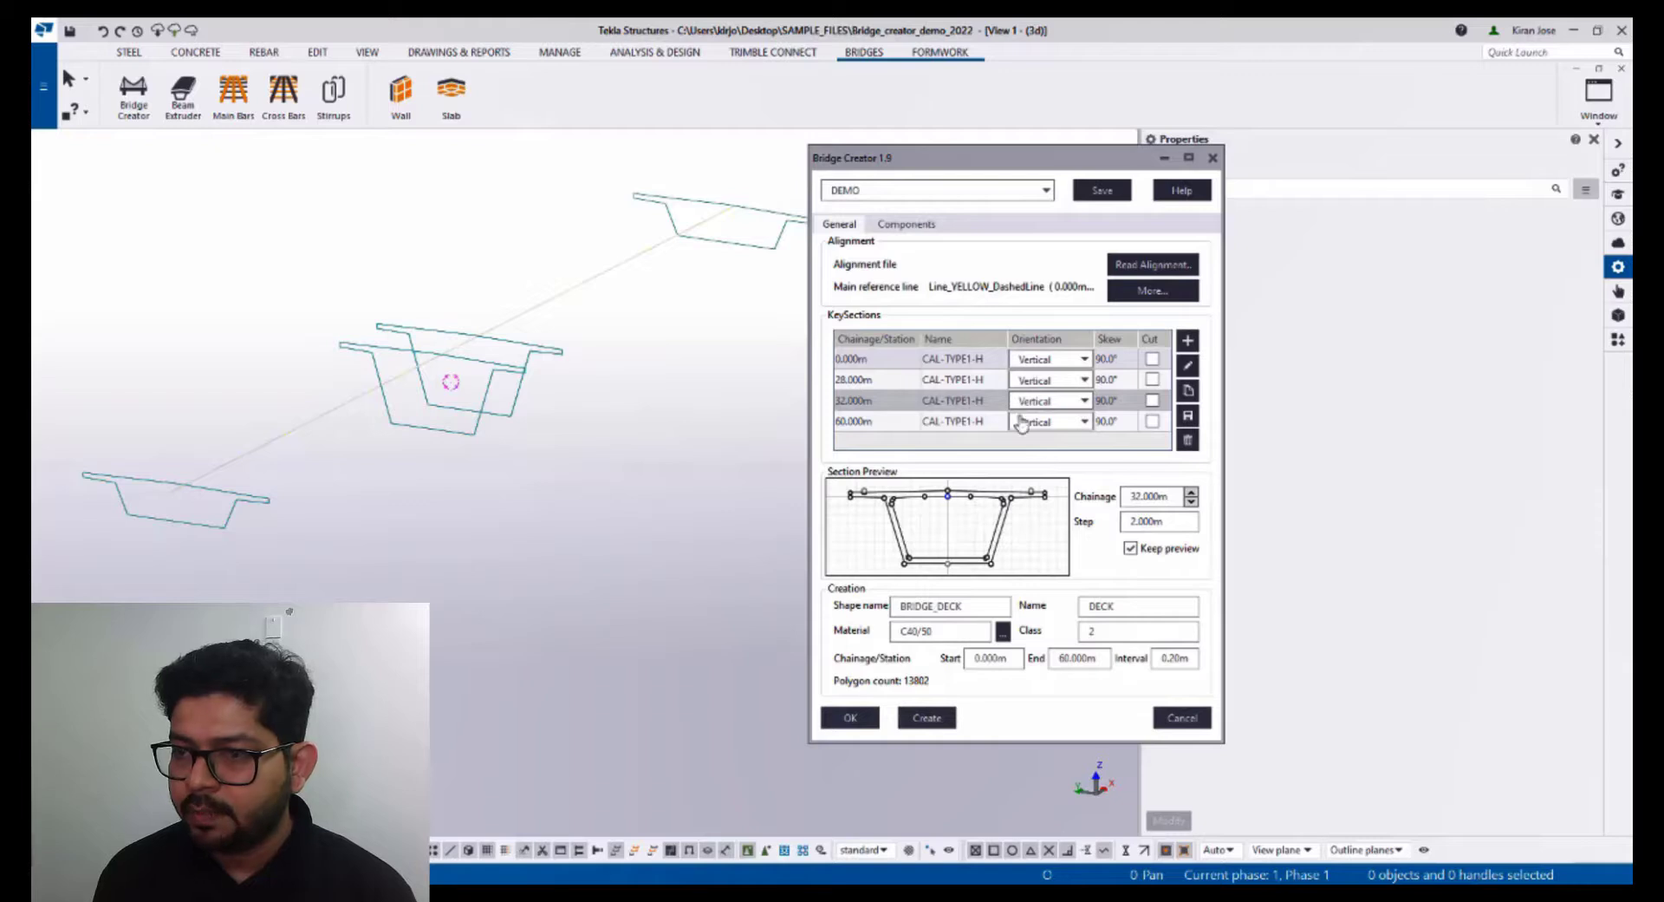
# - Step the section preview along the chainage from 0 to 60 m to inspect the depth transitions
pyautogui.click(890, 362)
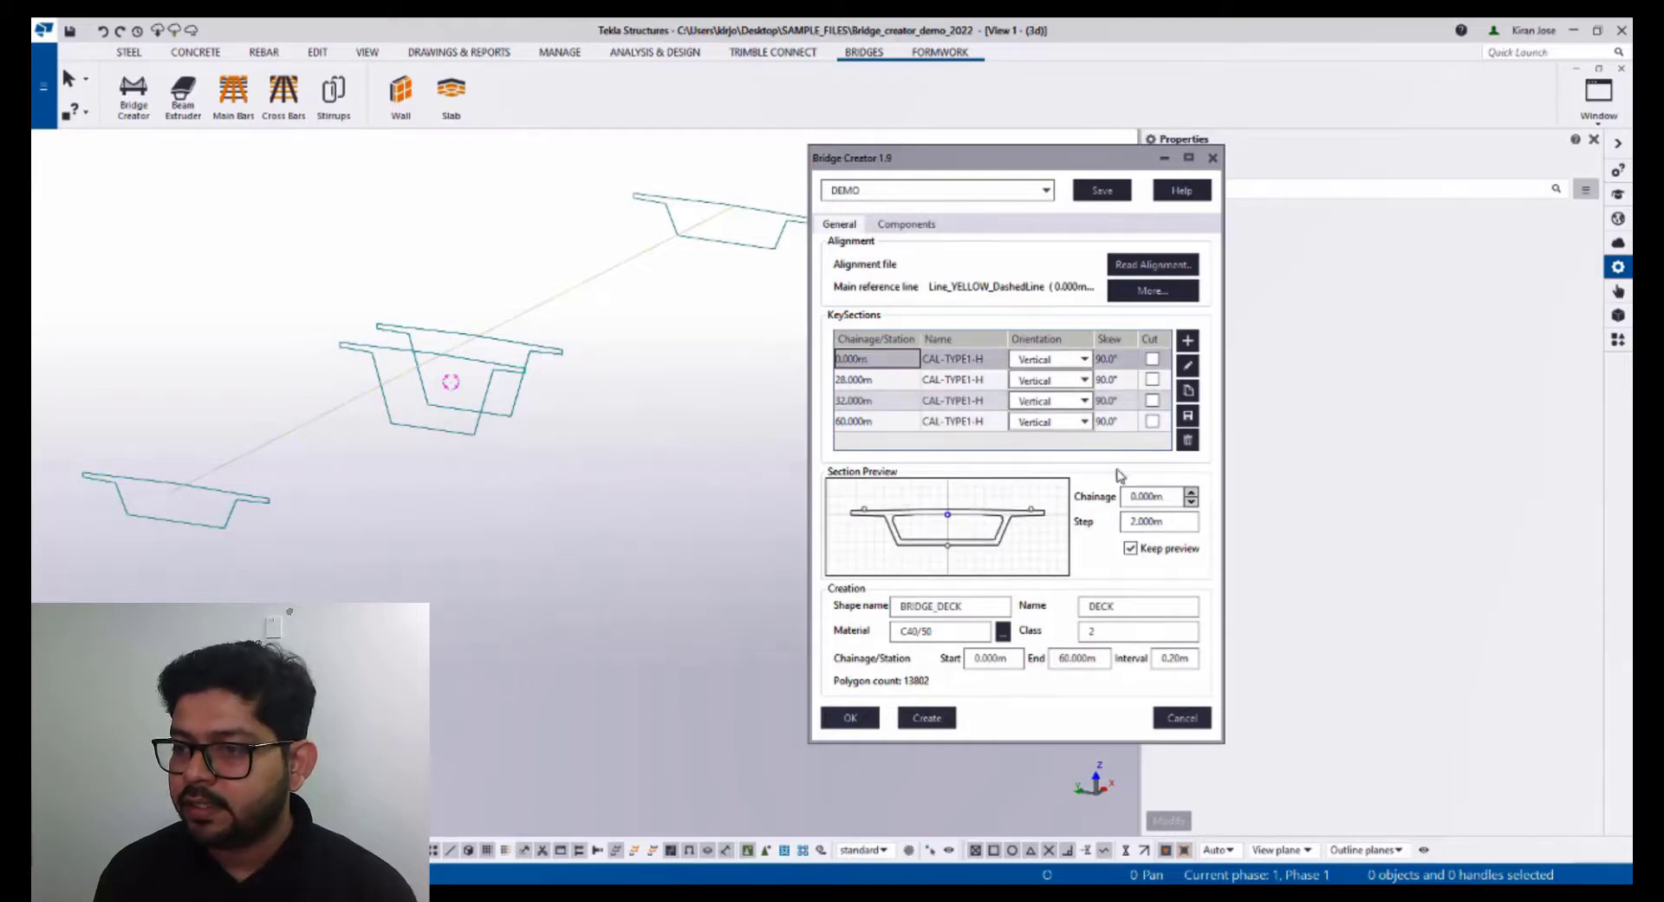
pyautogui.click(1191, 493)
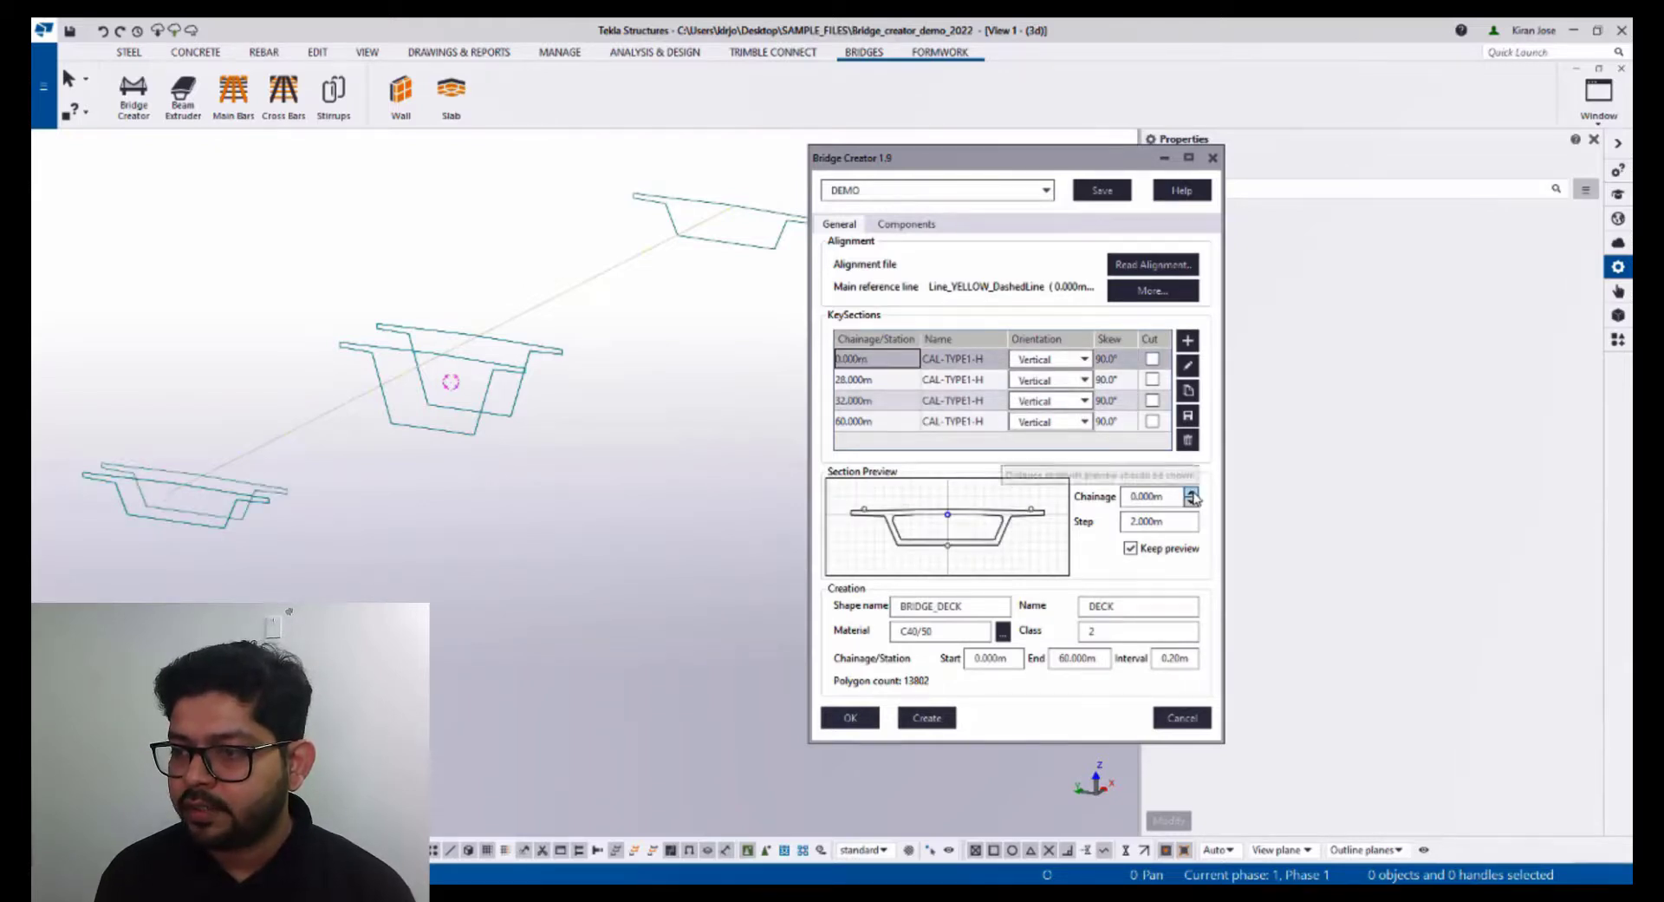
pyautogui.click(1192, 492)
pyautogui.click(1192, 493)
pyautogui.click(1192, 492)
pyautogui.click(1192, 492)
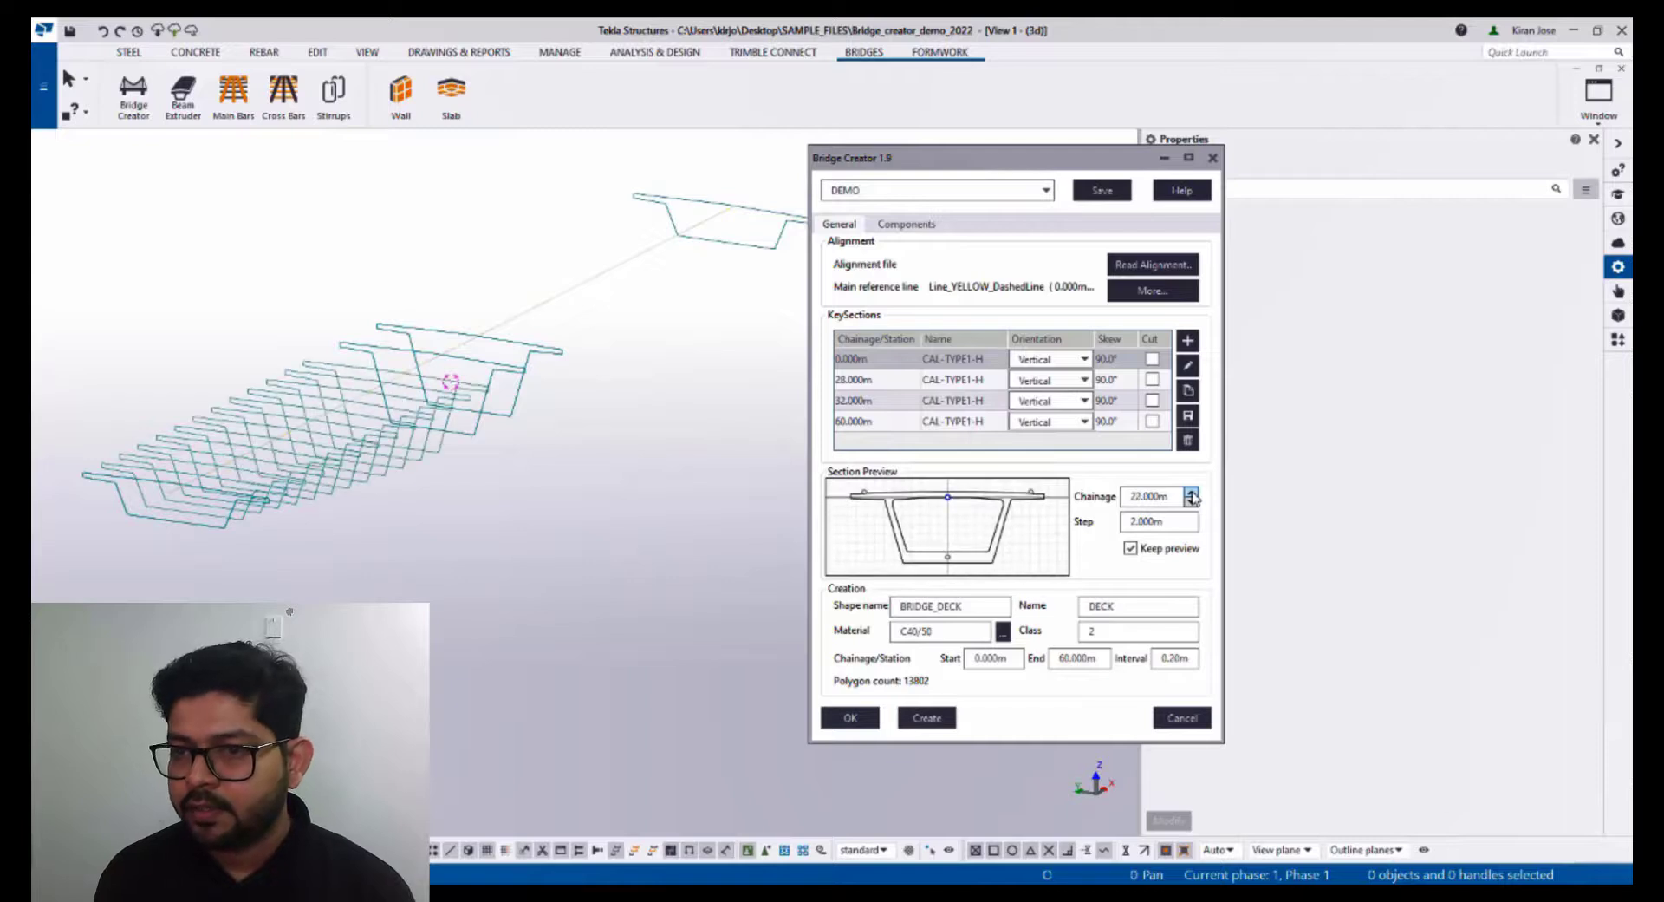
pyautogui.click(1192, 492)
pyautogui.click(1192, 492)
pyautogui.click(1192, 493)
pyautogui.click(1192, 493)
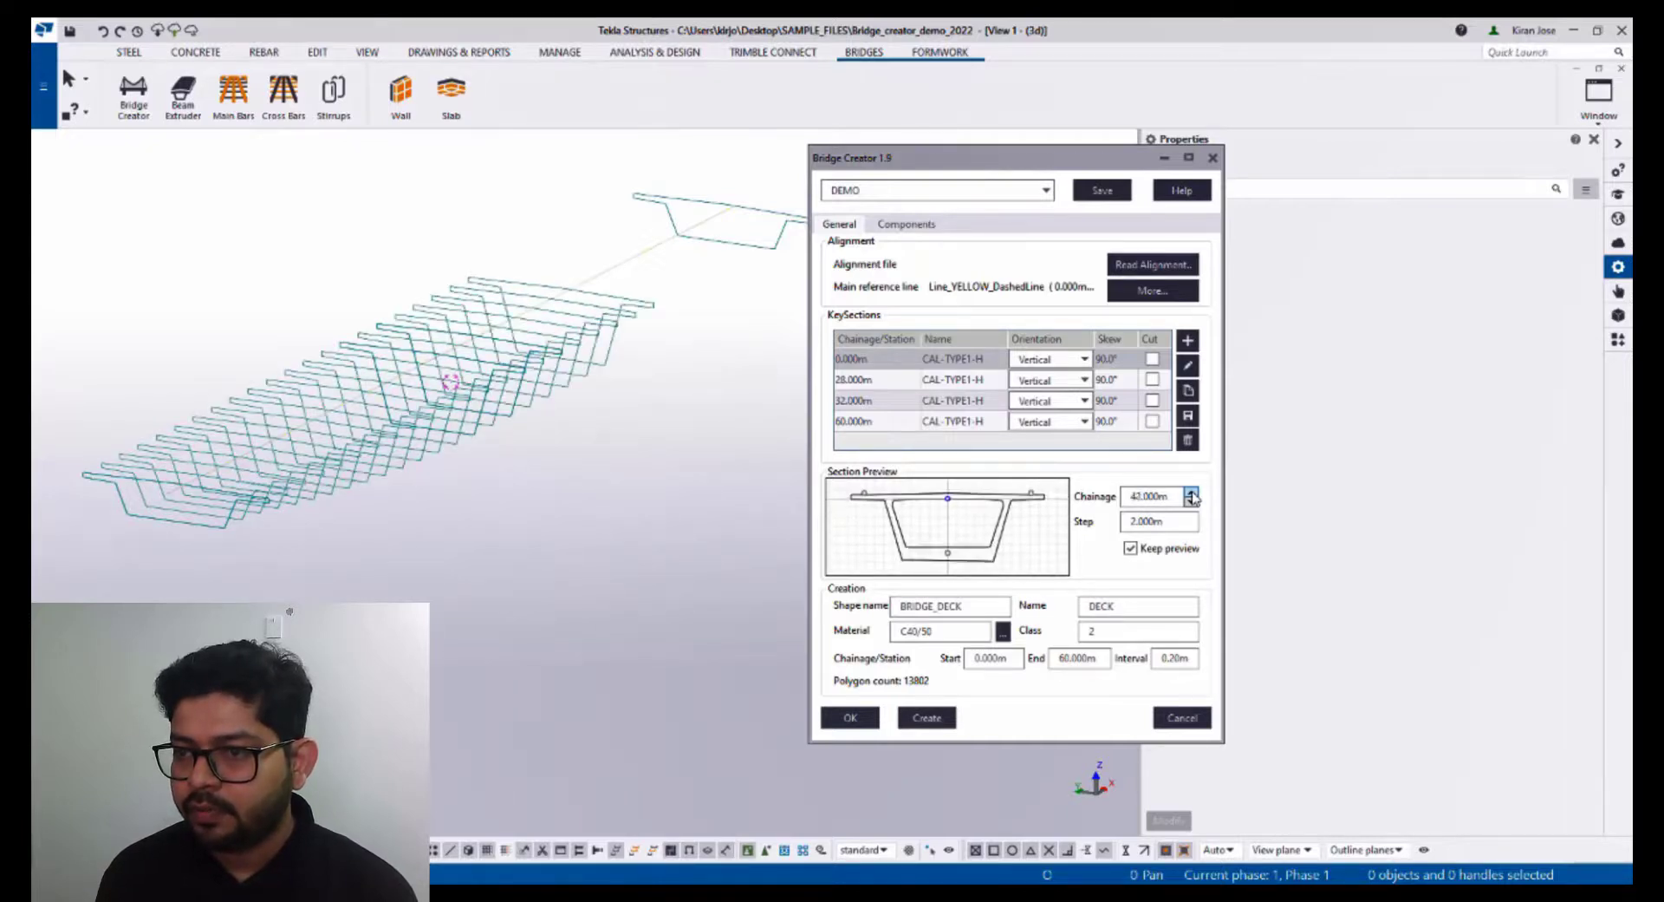
pyautogui.click(1192, 494)
pyautogui.click(1192, 493)
pyautogui.click(1192, 493)
pyautogui.click(1192, 492)
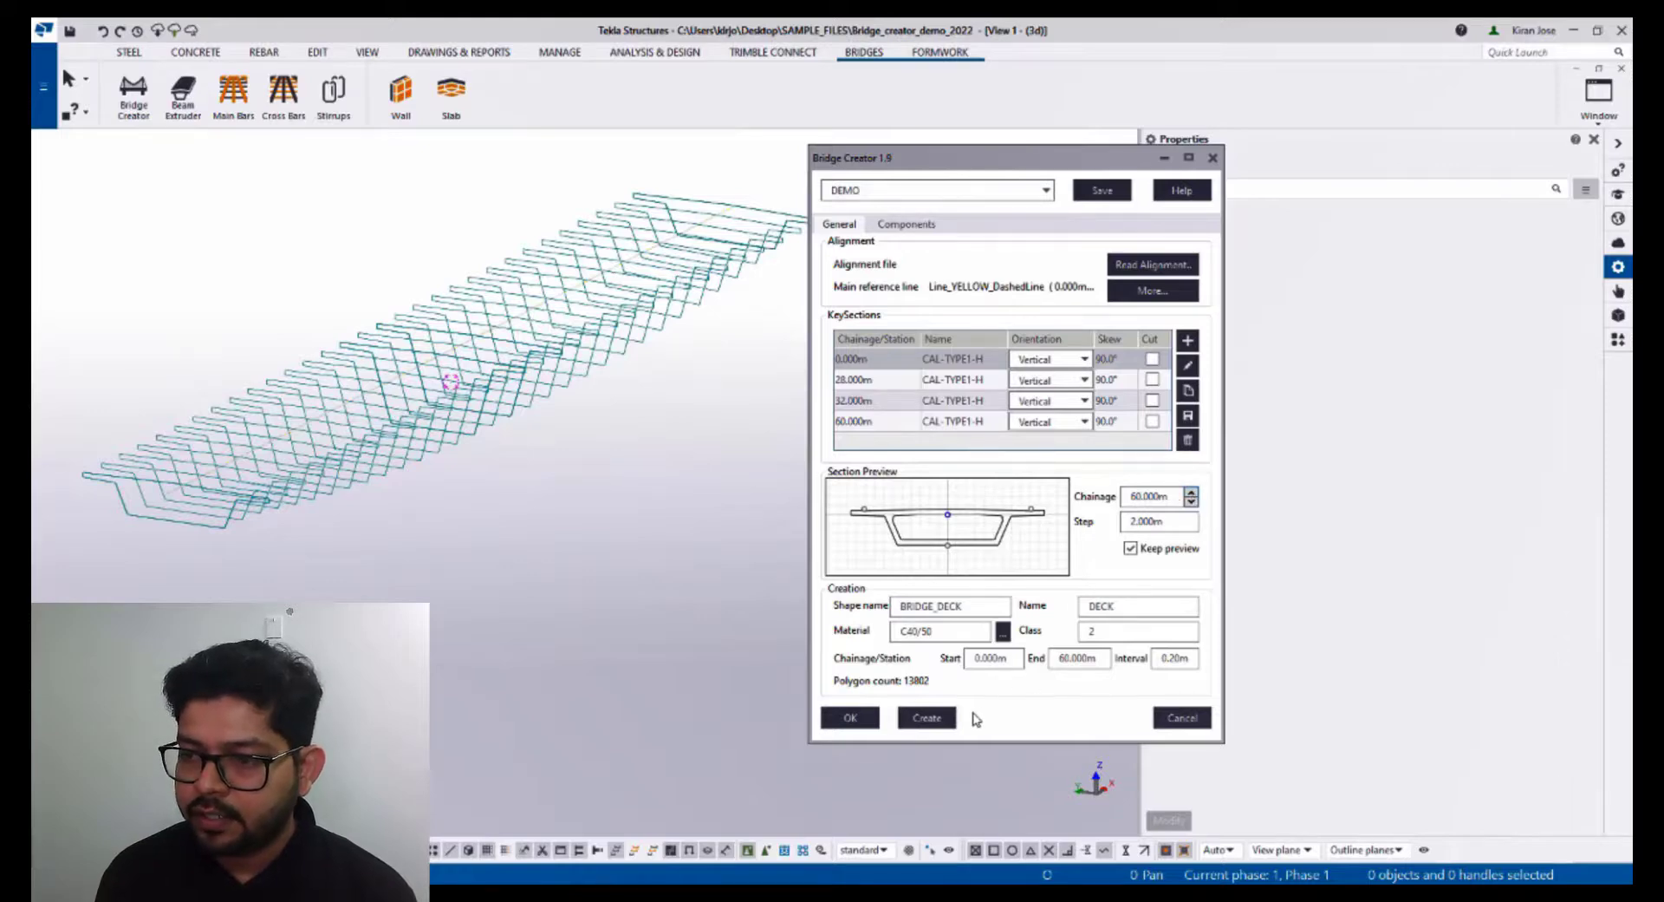
# - Create the bridge deck and display it as a rendered solid
pyautogui.click(944, 720)
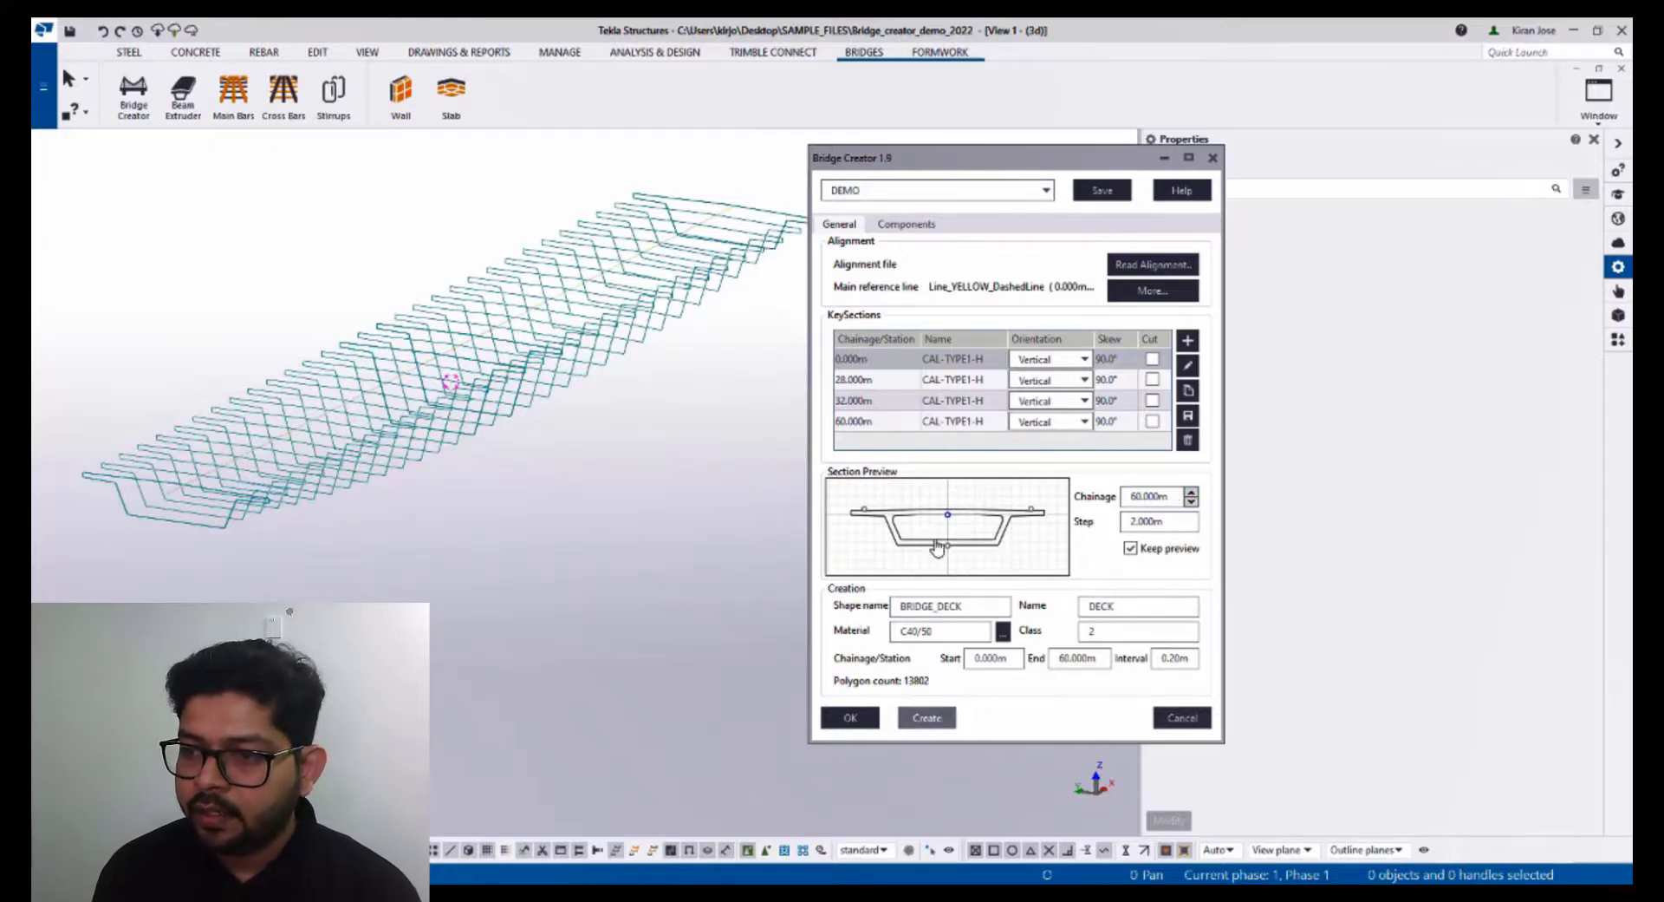
pyautogui.click(644, 517)
pyautogui.hotkey('ctrl', '4')
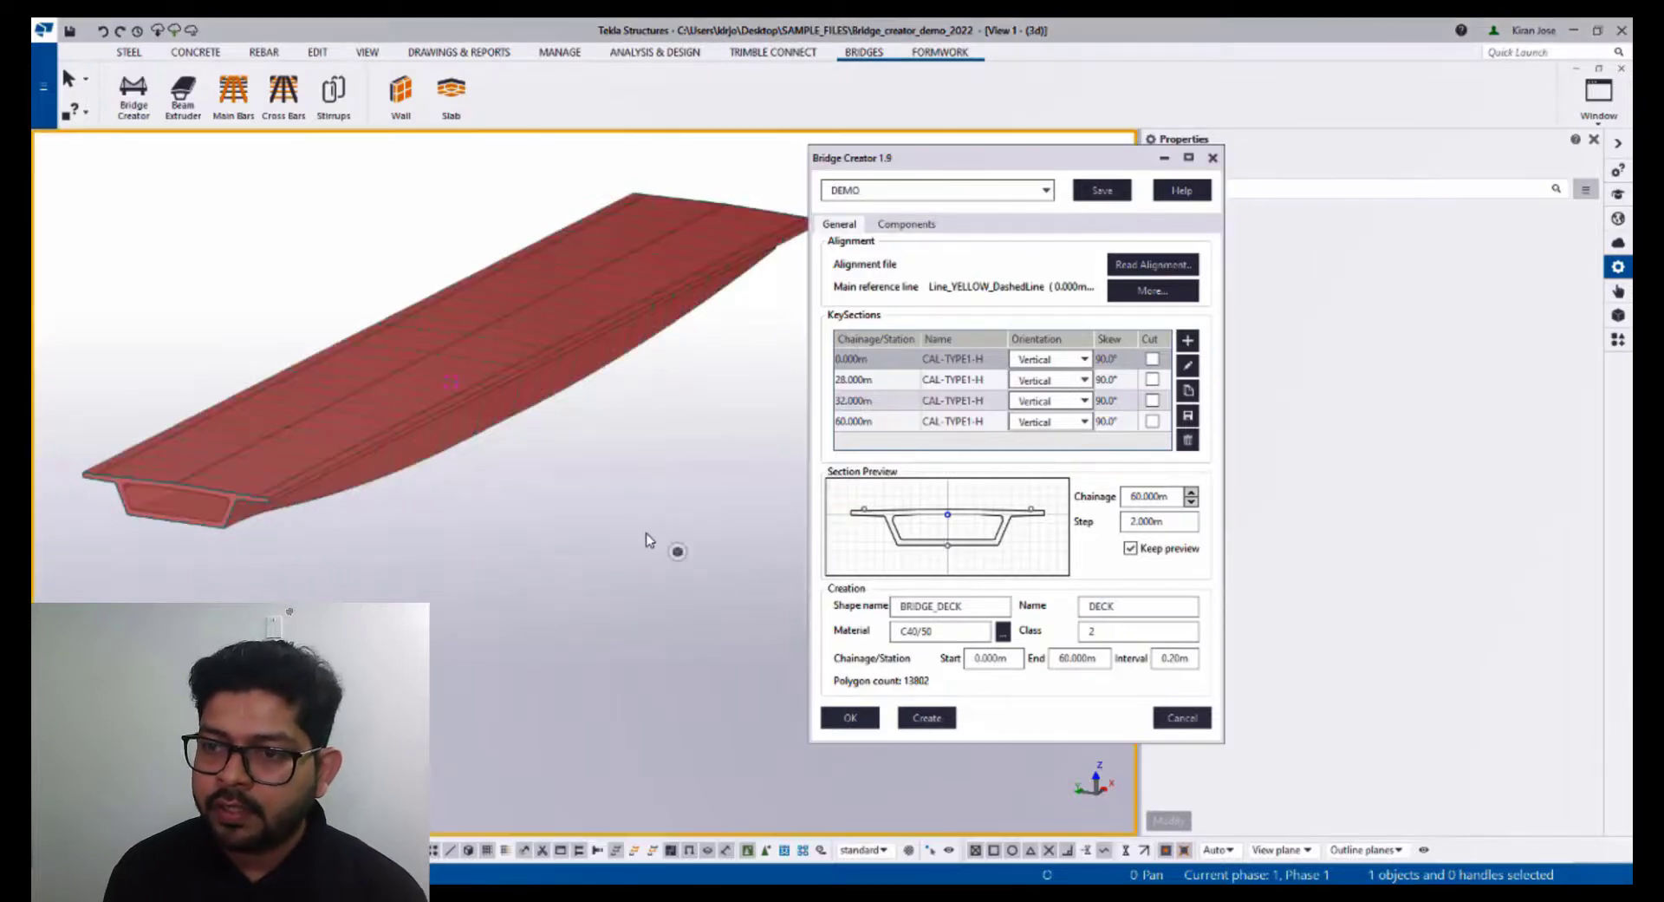
# - Orbit around the finished bridge deck to inspect its varying depth along the span
pyautogui.keyDown('ctrl'); pyautogui.moveTo(438, 488); pyautogui.dragTo(463, 539, button='middle'); pyautogui.keyUp('ctrl')
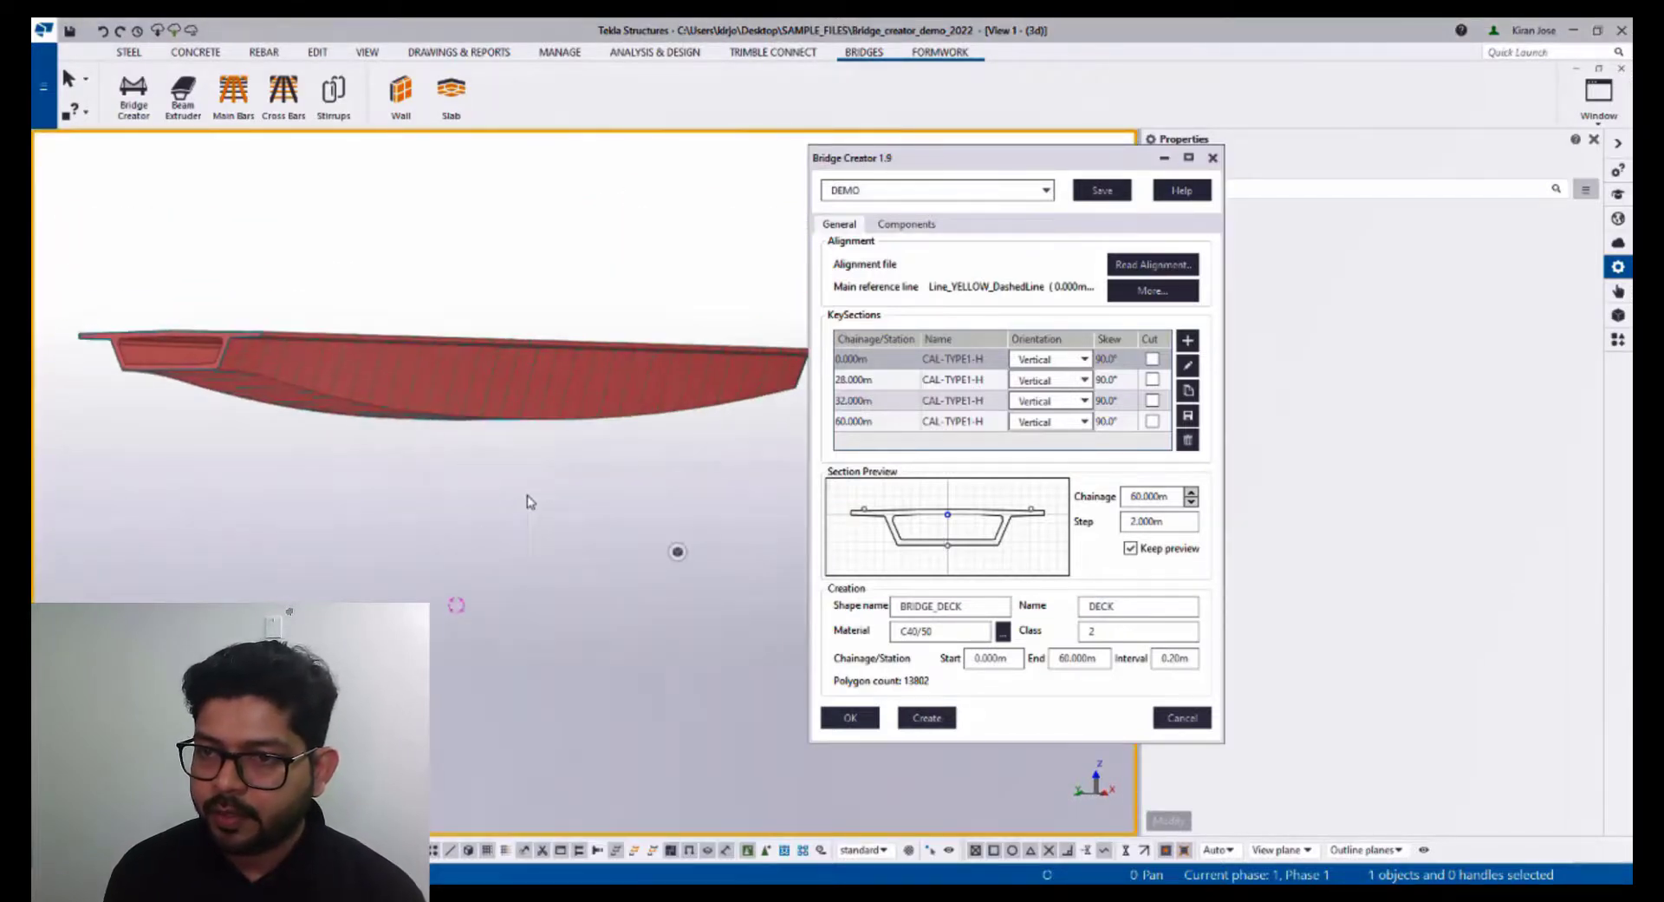
pyautogui.rightClick(527, 496)
pyautogui.click(586, 635)
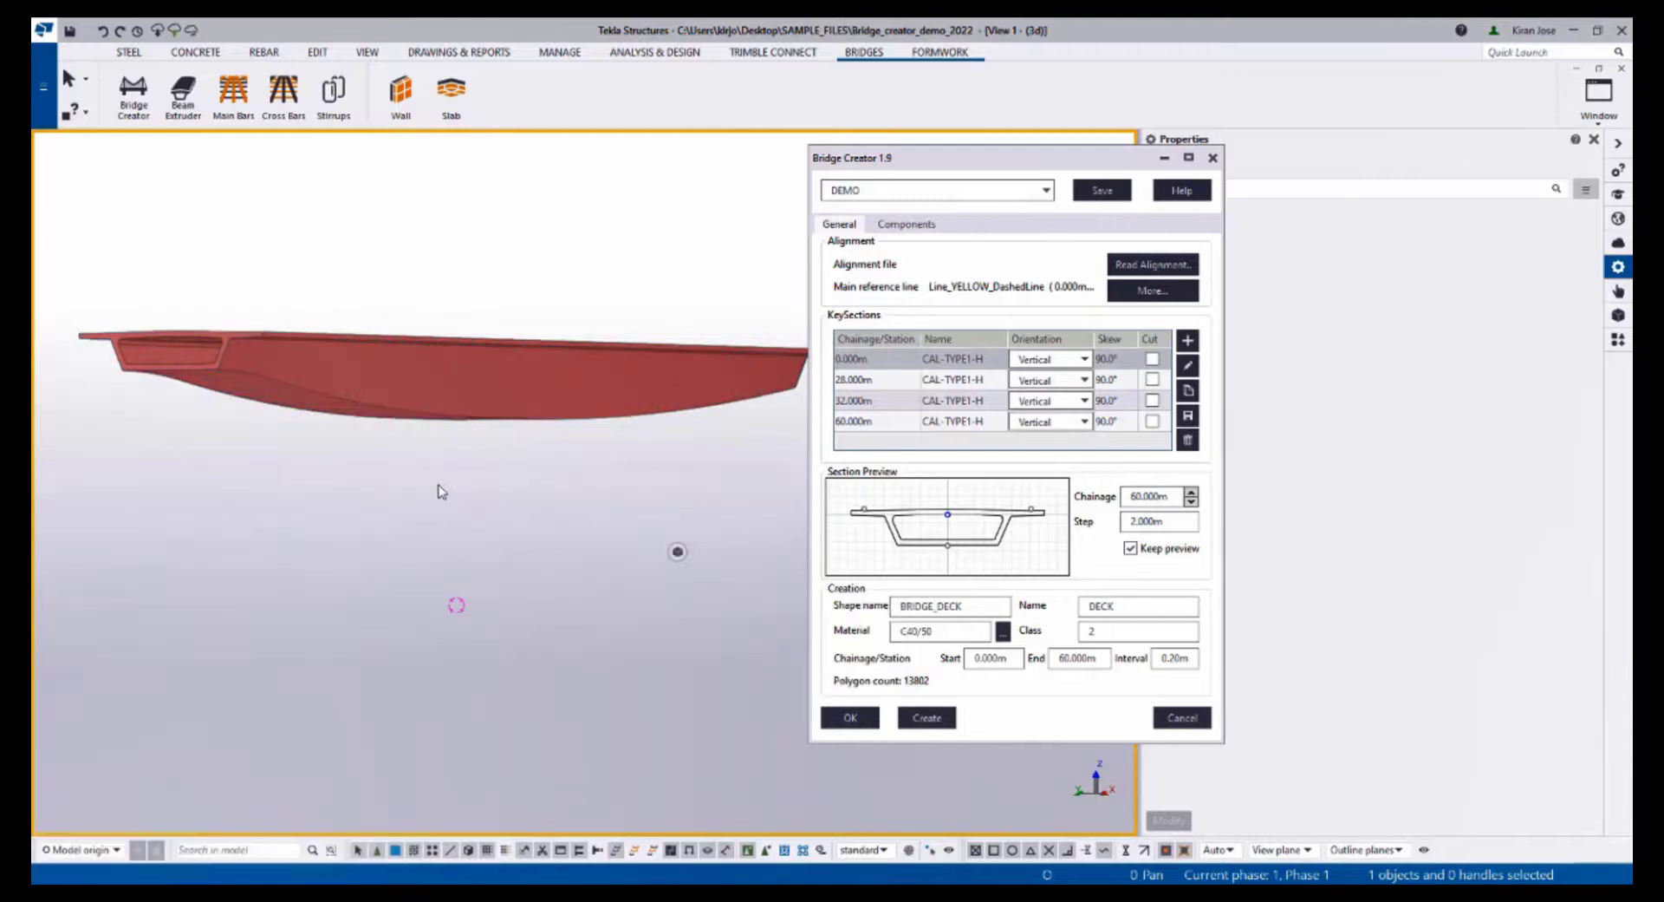
pyautogui.moveTo(434, 484)
pyautogui.keyDown('ctrl'); pyautogui.mouseDown(button='middle')
pyautogui.moveTo(419, 511)
pyautogui.moveTo(286, 483)
pyautogui.moveTo(253, 509)
pyautogui.moveTo(454, 482)
pyautogui.mouseUp(button='middle'); pyautogui.keyUp('ctrl')
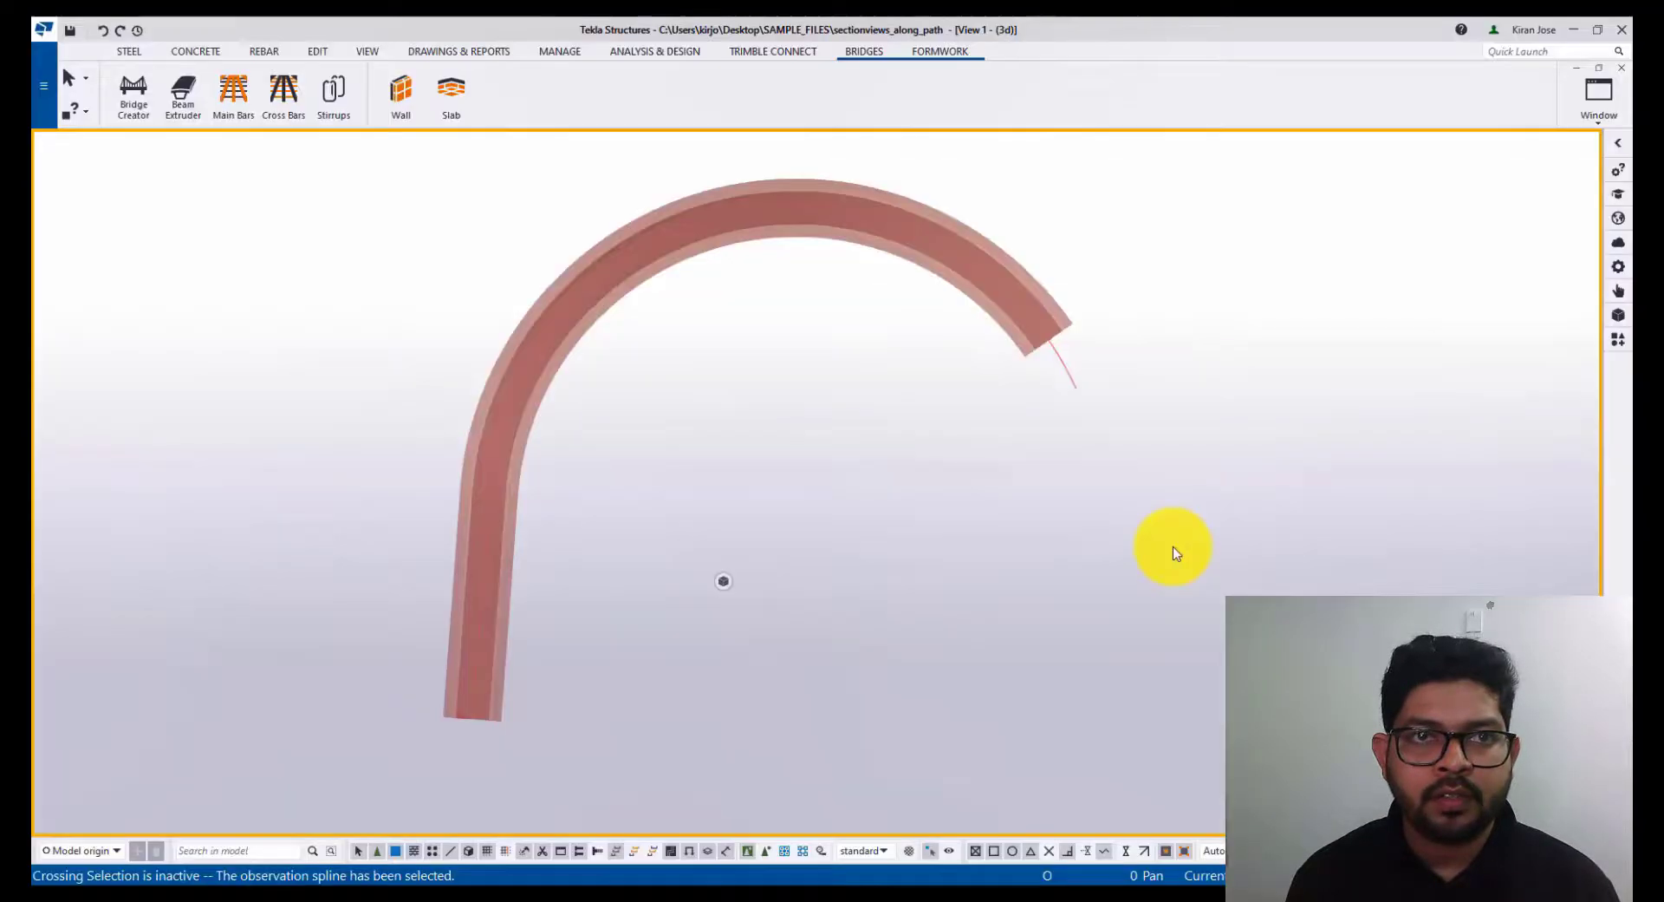
pyautogui.scroll(-3, 1172, 547)
pyautogui.keyDown('ctrl'); pyautogui.moveTo(1173, 547); pyautogui.dragTo(845, 534, button='middle'); pyautogui.keyUp('ctrl')
pyautogui.scroll(3, 893, 501)
pyautogui.scroll(-3, 845, 534)
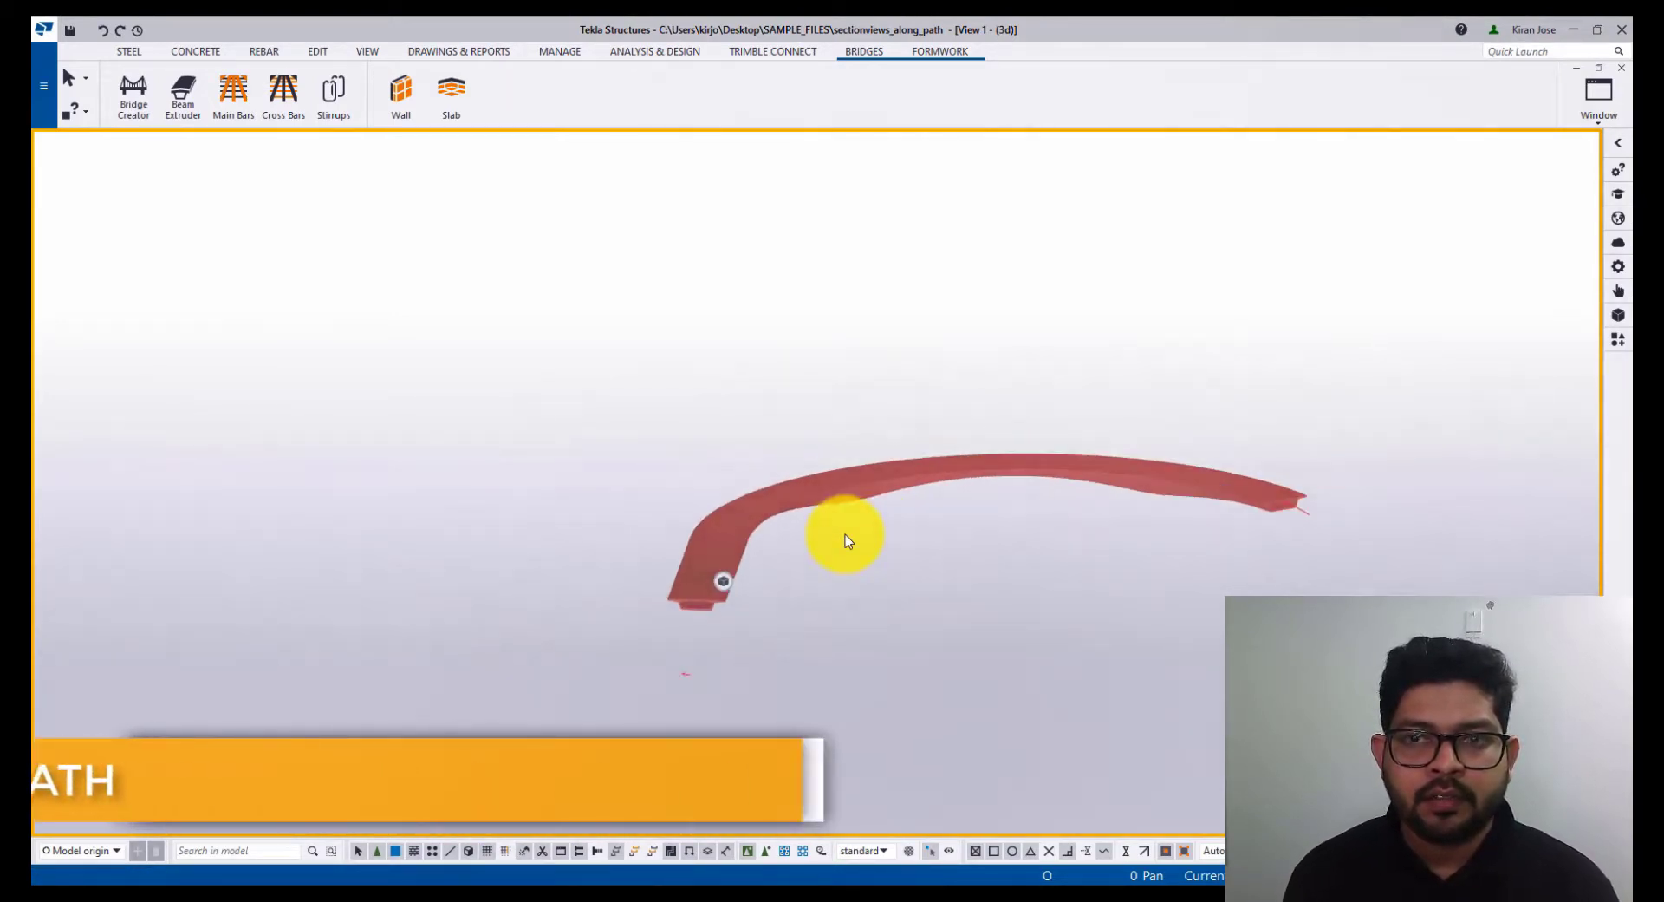
# - Switch the curved beam model to plan view and open its existing GA drawing from the document manager
pyautogui.hotkey('ctrl', 'p')
pyautogui.scroll(-2, 845, 534)
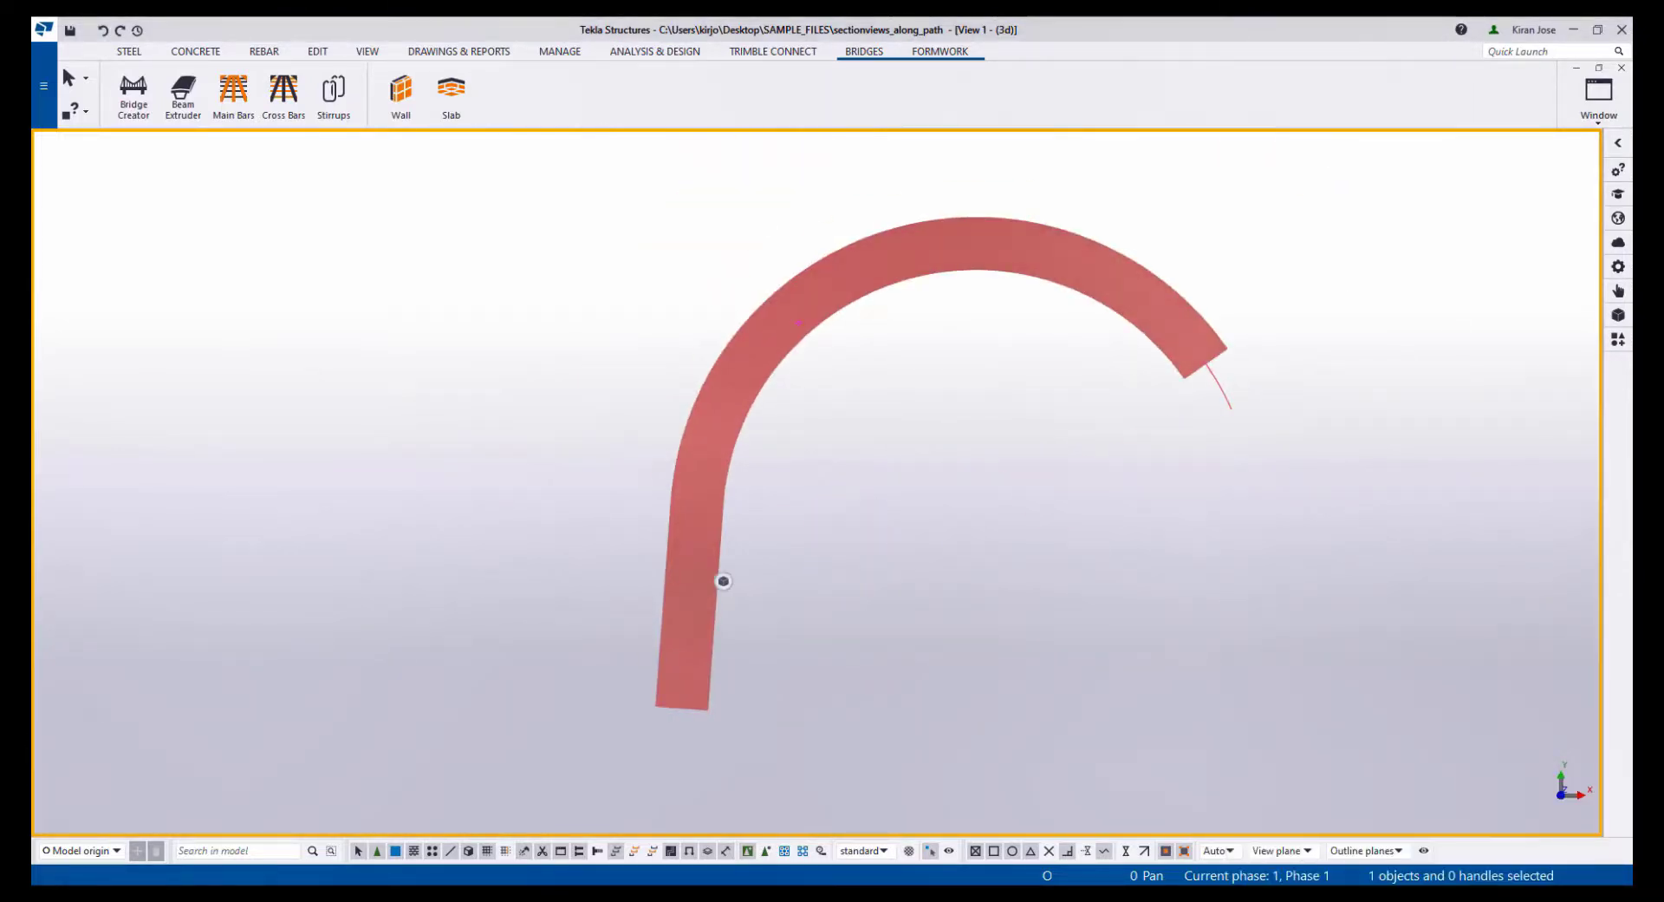
pyautogui.moveTo(1633, 299); pyautogui.dragTo(501, 217)
pyautogui.doubleClick(727, 287)
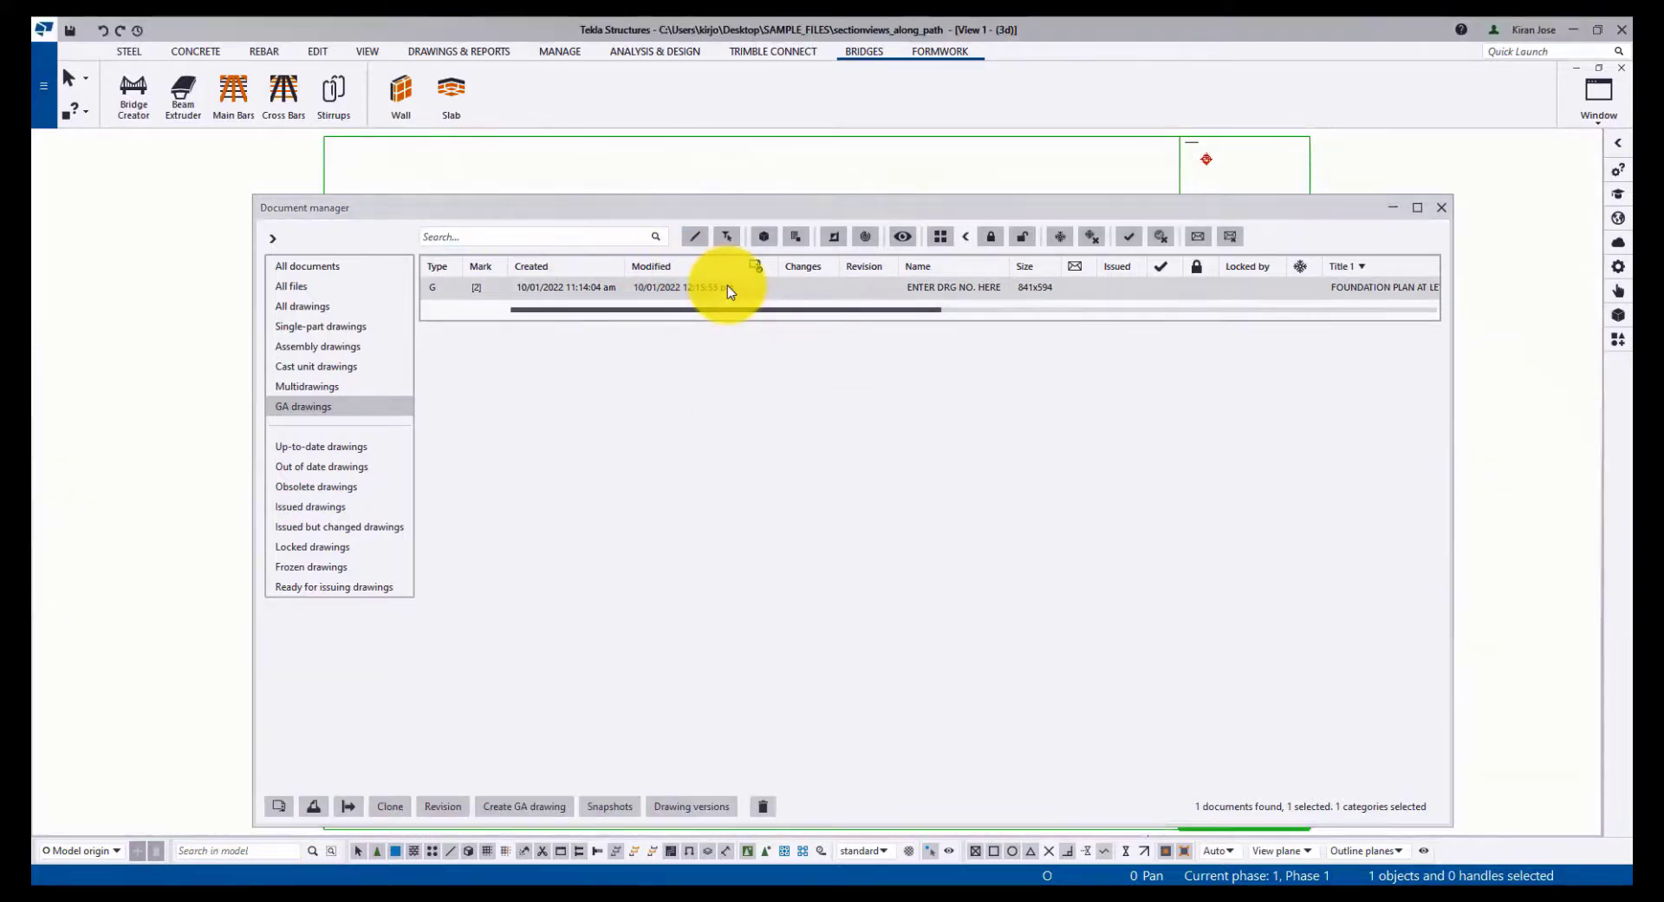
pyautogui.click(1442, 208)
# - Zoom around the GA drawing's top view, then return to the 3D model view
pyautogui.scroll(-3, 1440, 211)
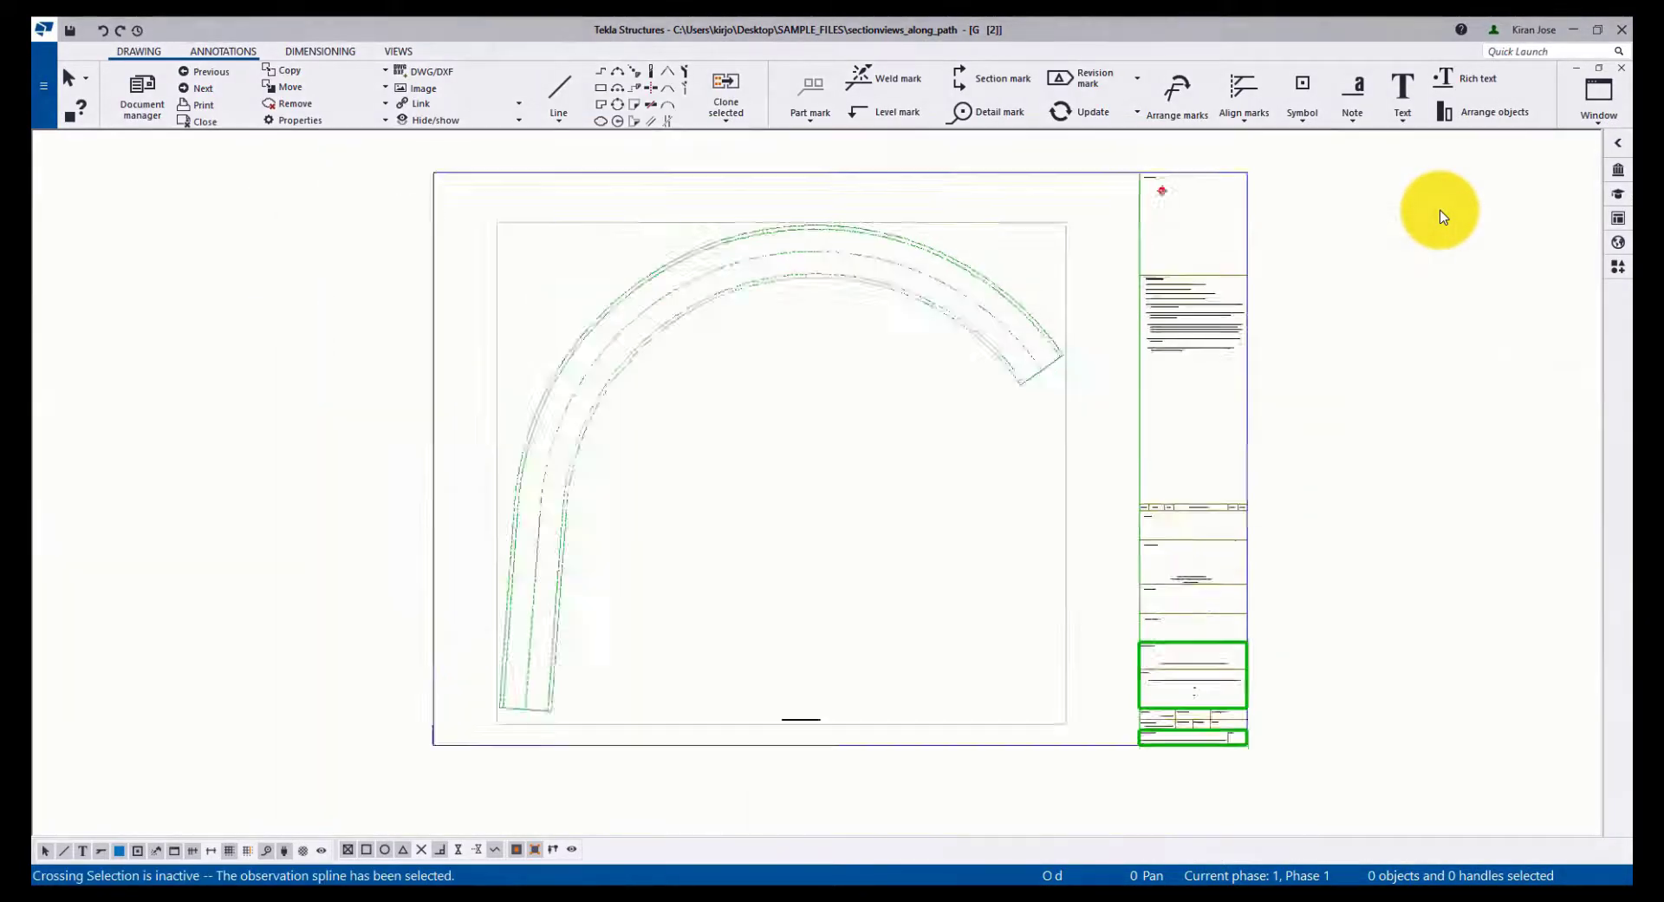
pyautogui.scroll(6, 1439, 211)
pyautogui.scroll(-3, 1440, 211)
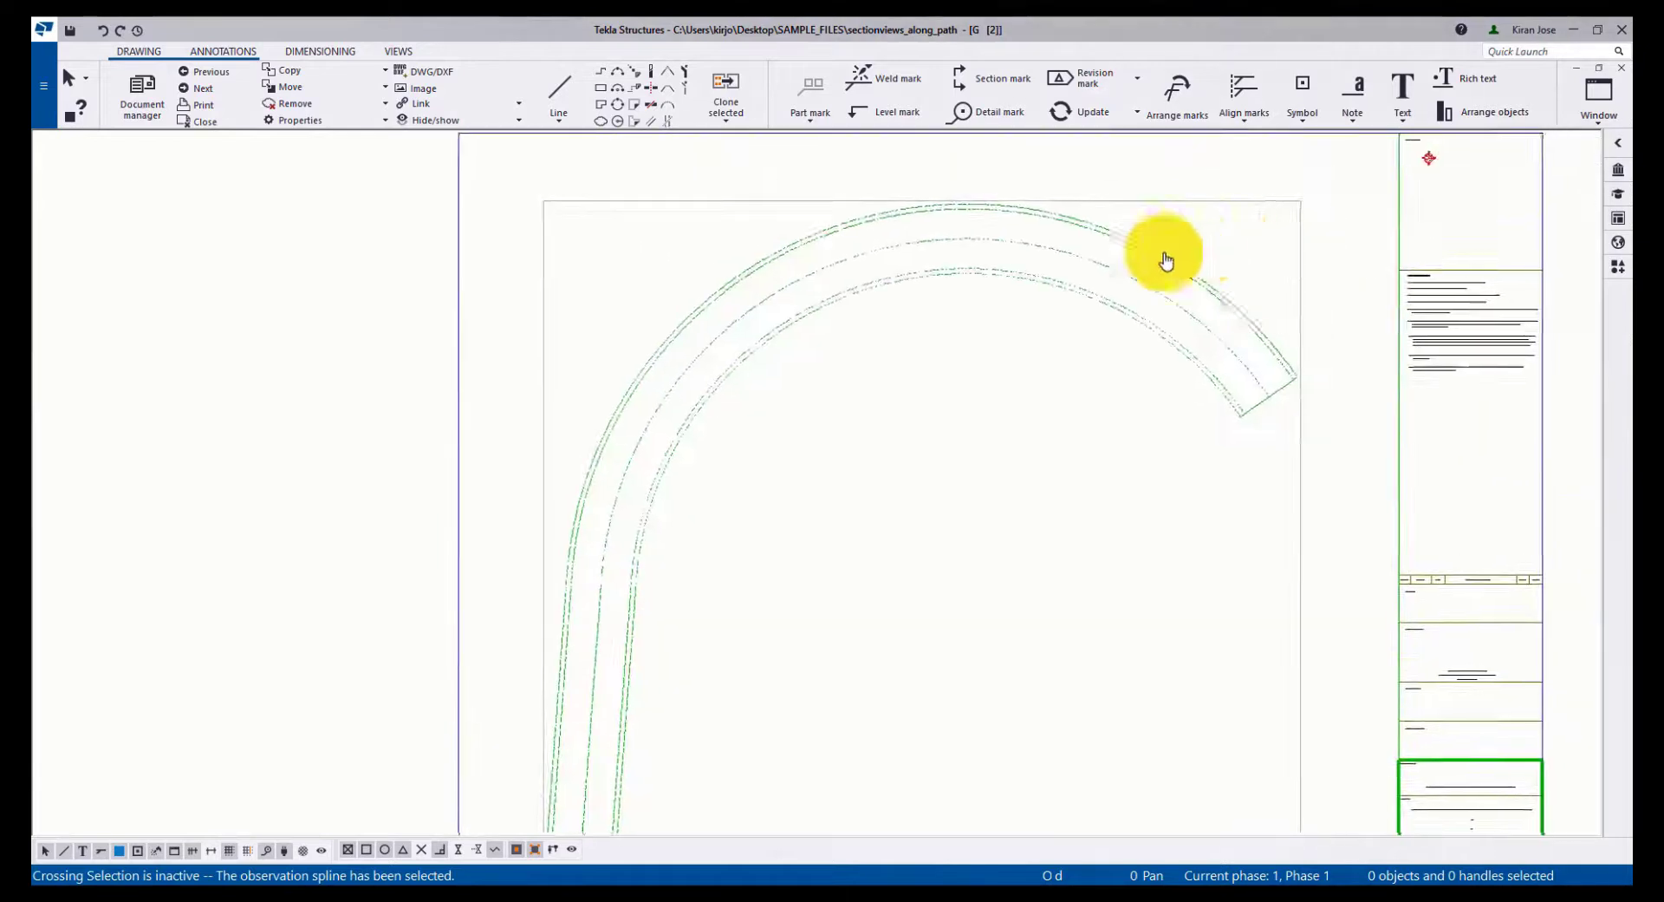
pyautogui.scroll(-1, 806, 309)
pyautogui.scroll(3, 808, 313)
pyautogui.scroll(-2, 806, 311)
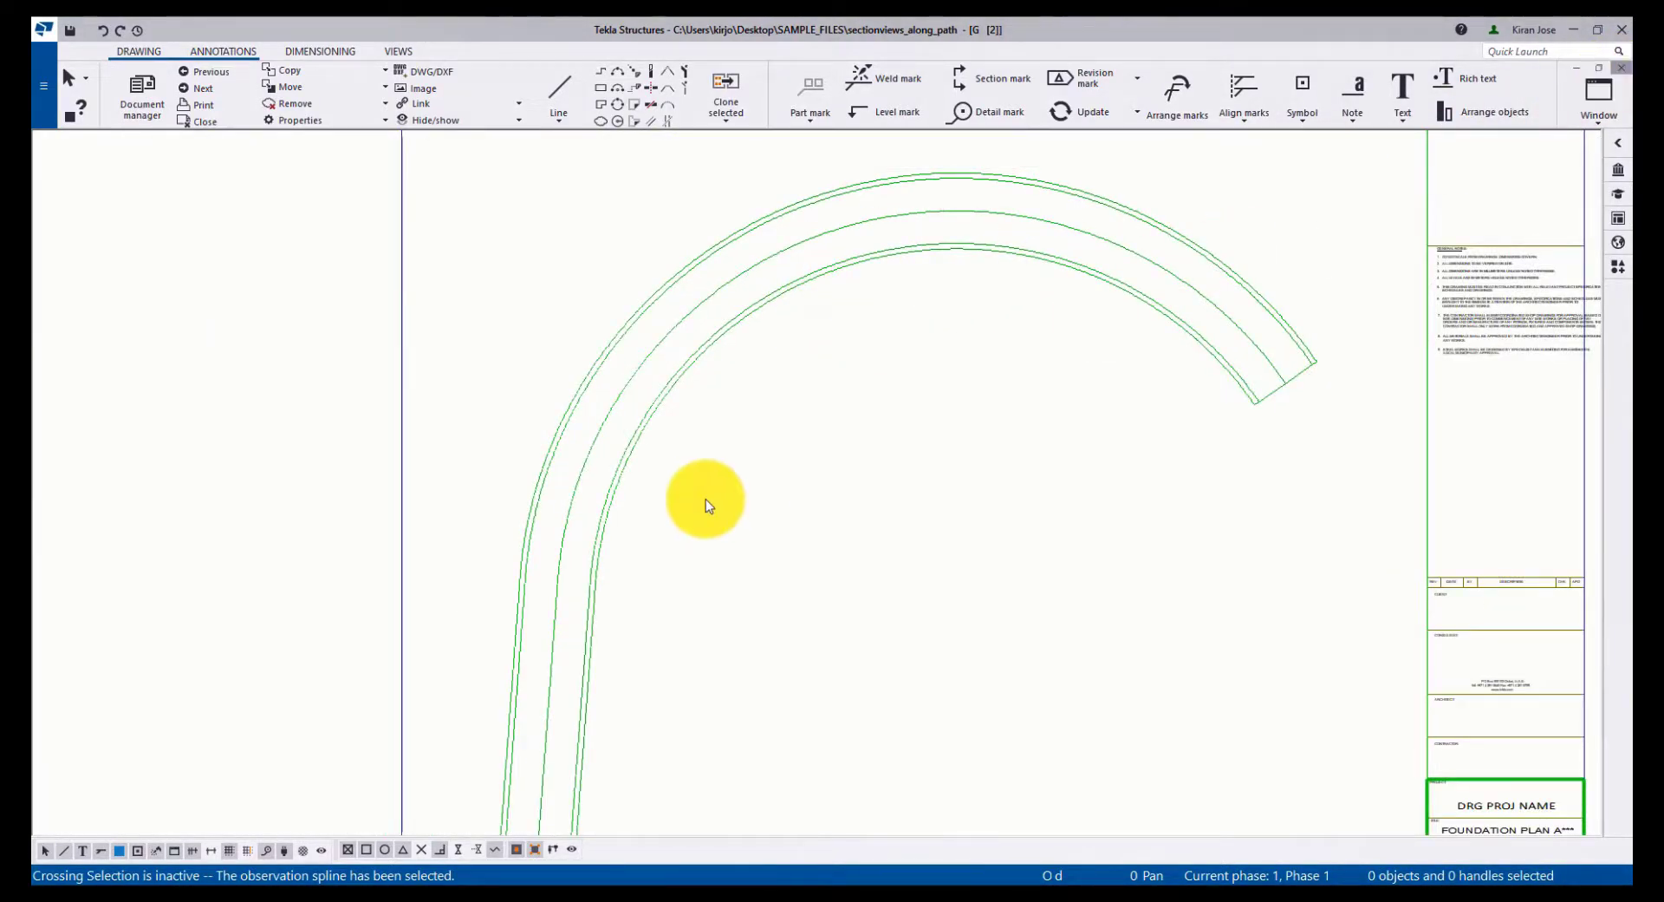
pyautogui.hotkey('ctrl', 'Tab')
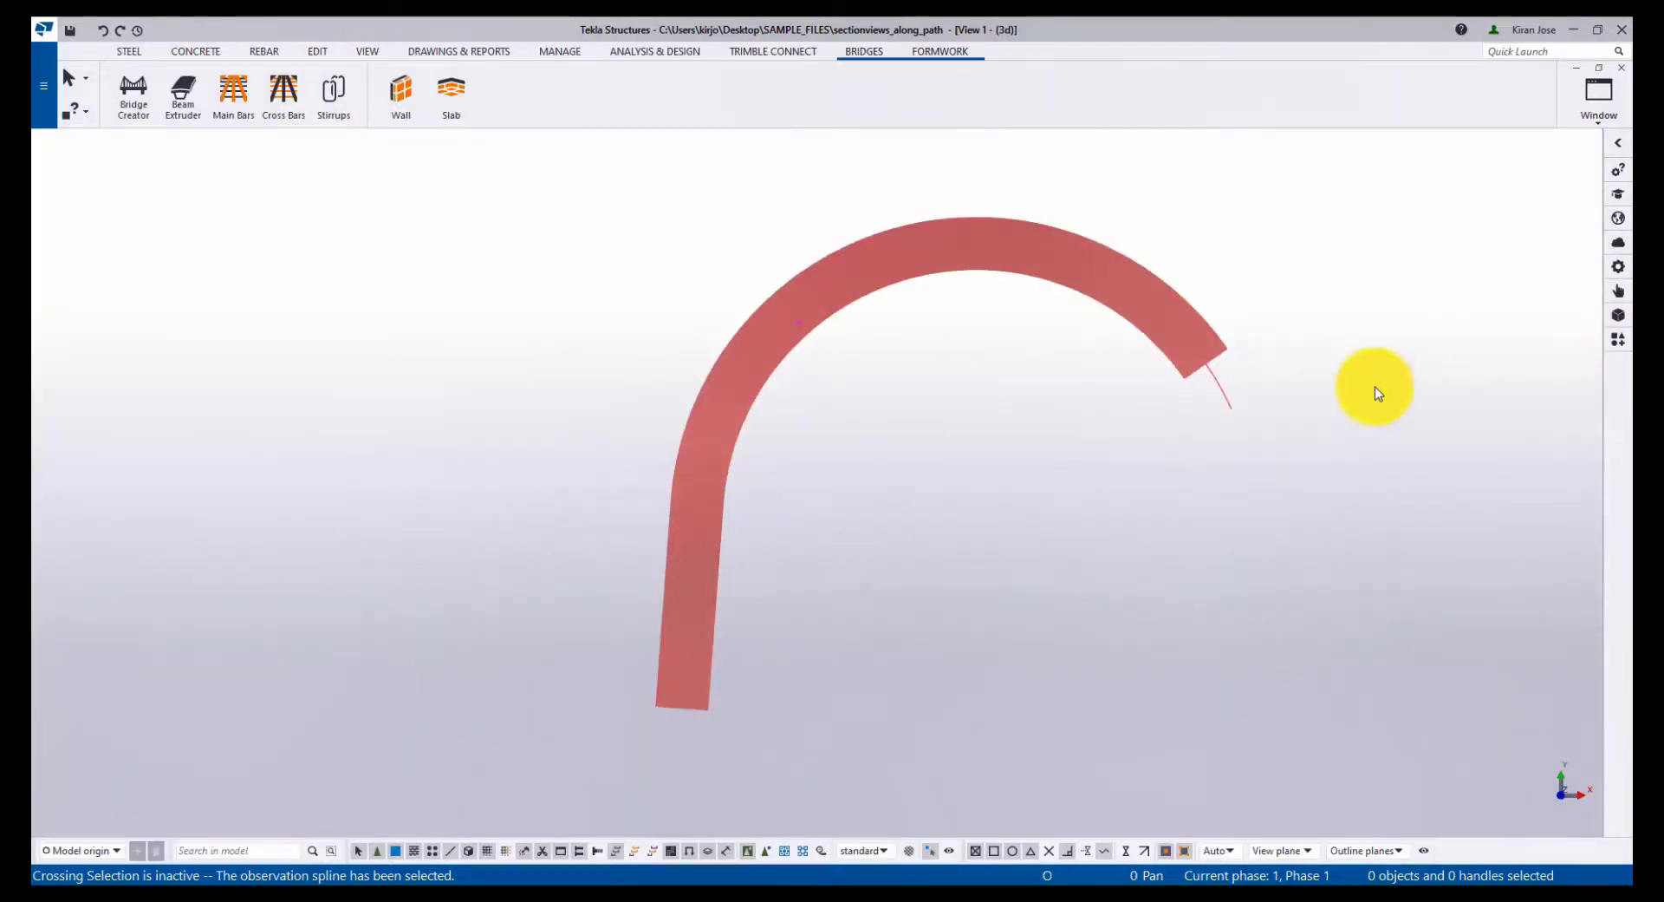
# - Open the SectionViewsAlongPath tool from the applications and components catalog
pyautogui.click(1618, 339)
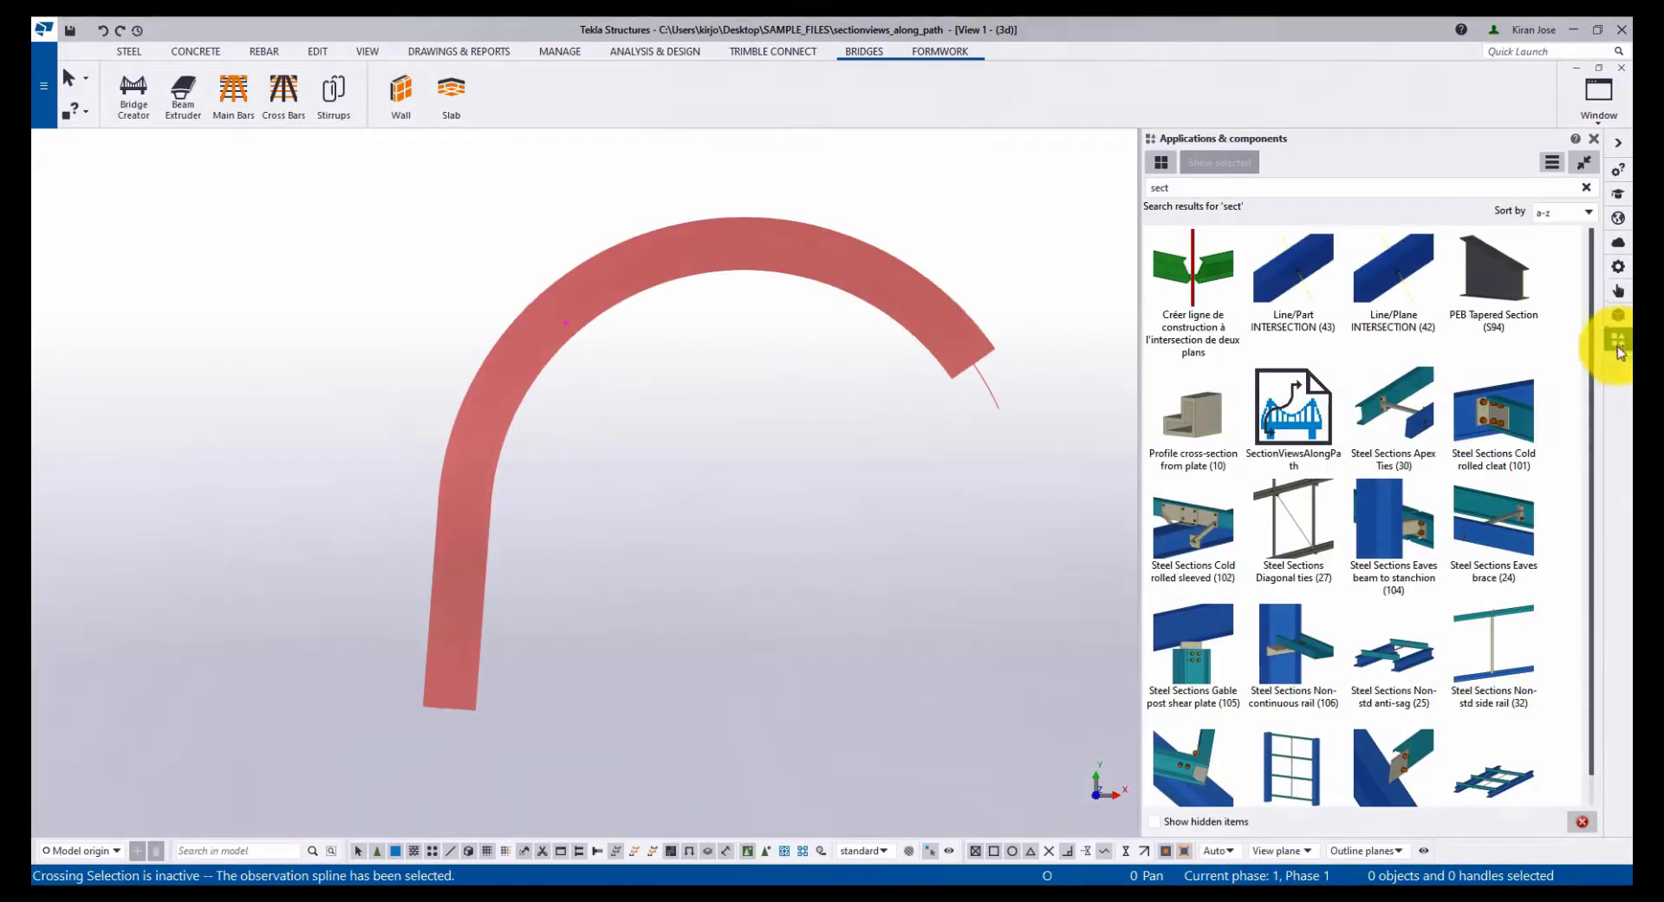
pyautogui.click(1286, 397)
pyautogui.doubleClick(1286, 397)
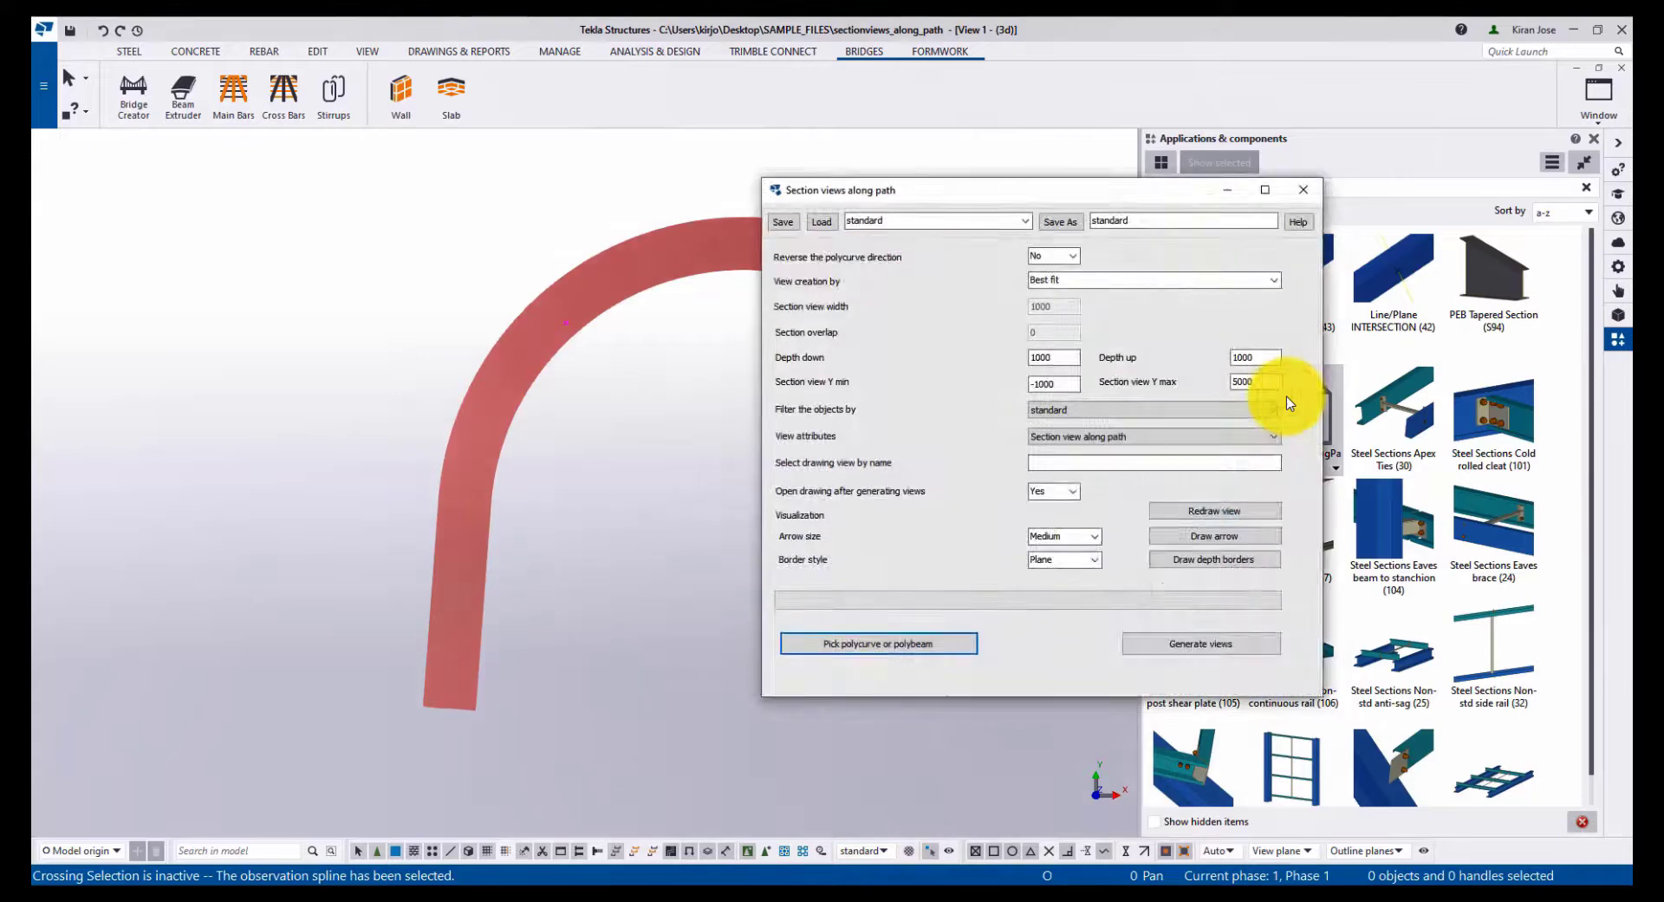
# - Pick the curved beam as the polycurve path for the section views
pyautogui.moveTo(1286, 397); pyautogui.dragTo(1081, 405, button='middle')
pyautogui.moveTo(371, 422); pyautogui.dragTo(417, 427, button='middle')
pyautogui.moveTo(262, 461); pyautogui.dragTo(352, 432, button='middle')
pyautogui.scroll(-3, 353, 432)
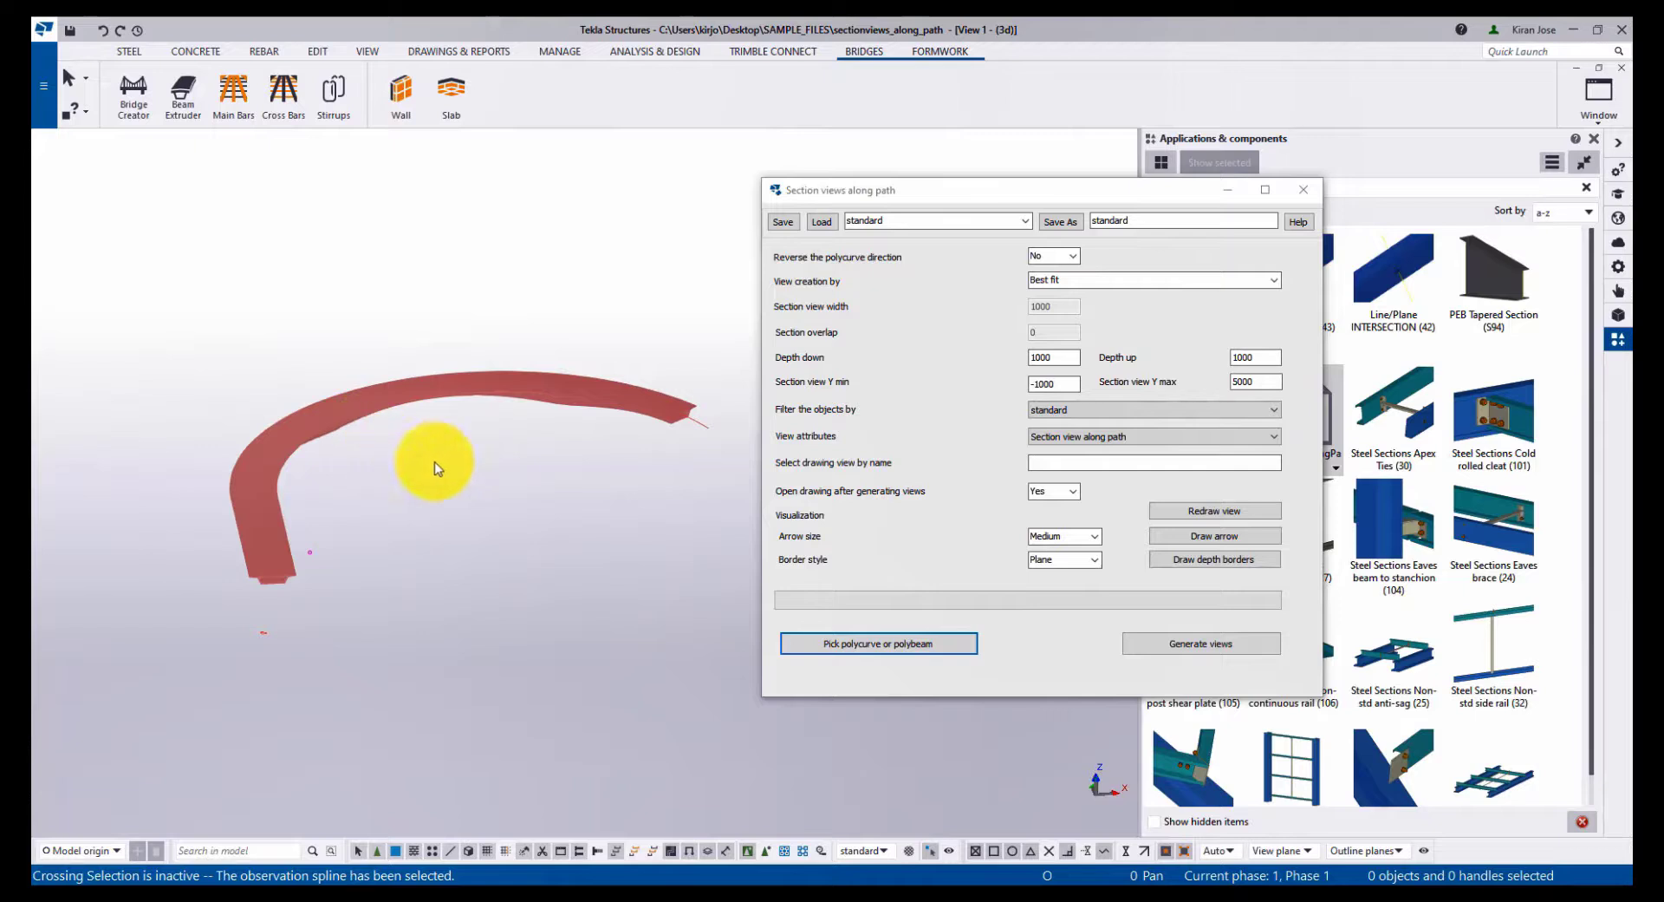
pyautogui.click(936, 643)
pyautogui.click(700, 423)
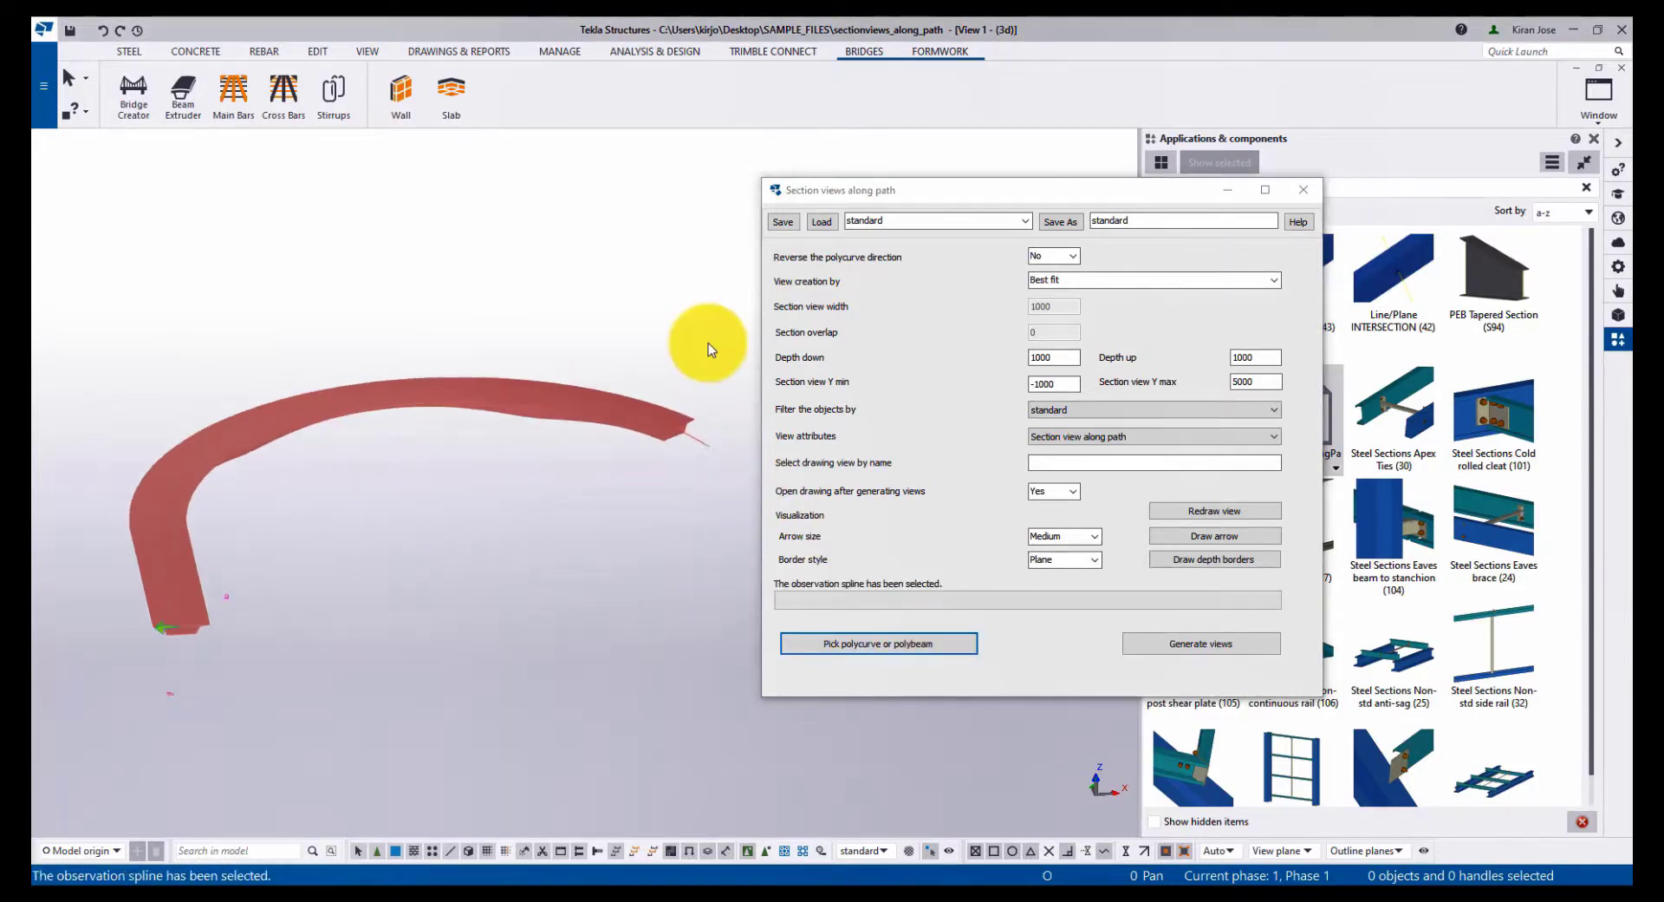
# - Set the section view Y max to 15000 and Y min to 8000
pyautogui.doubleClick(1264, 382)
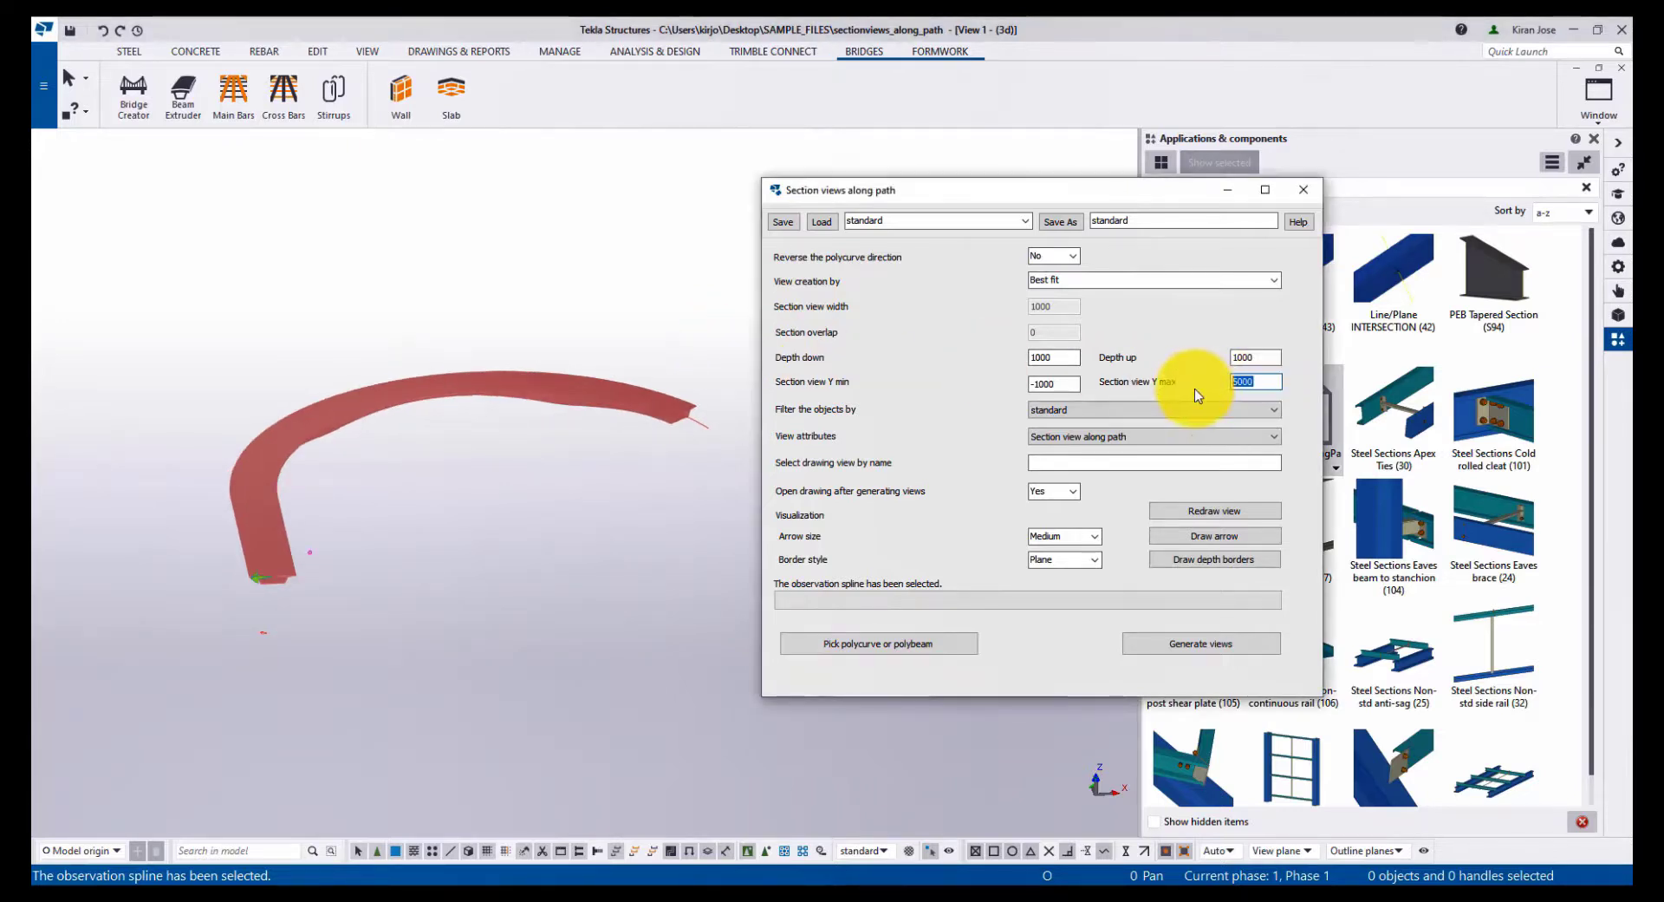
pyautogui.write('15000')
pyautogui.doubleClick(1052, 384)
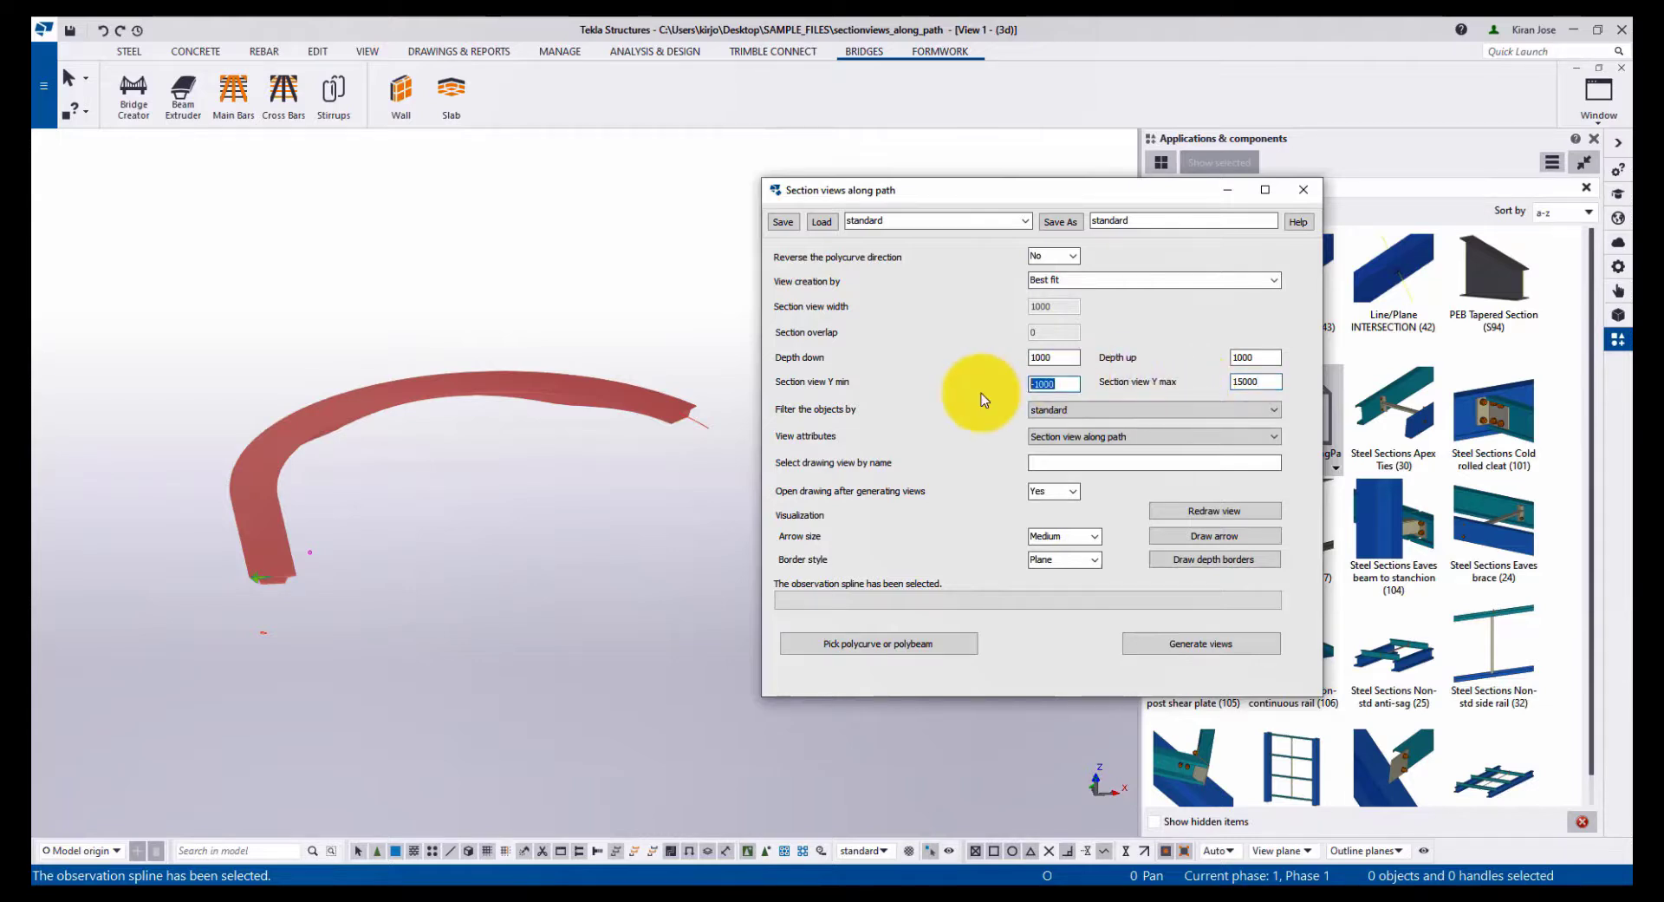
pyautogui.write('8')
# - Set both depth down and depth up to 5500
pyautogui.hotkey('shift', 'Tab')
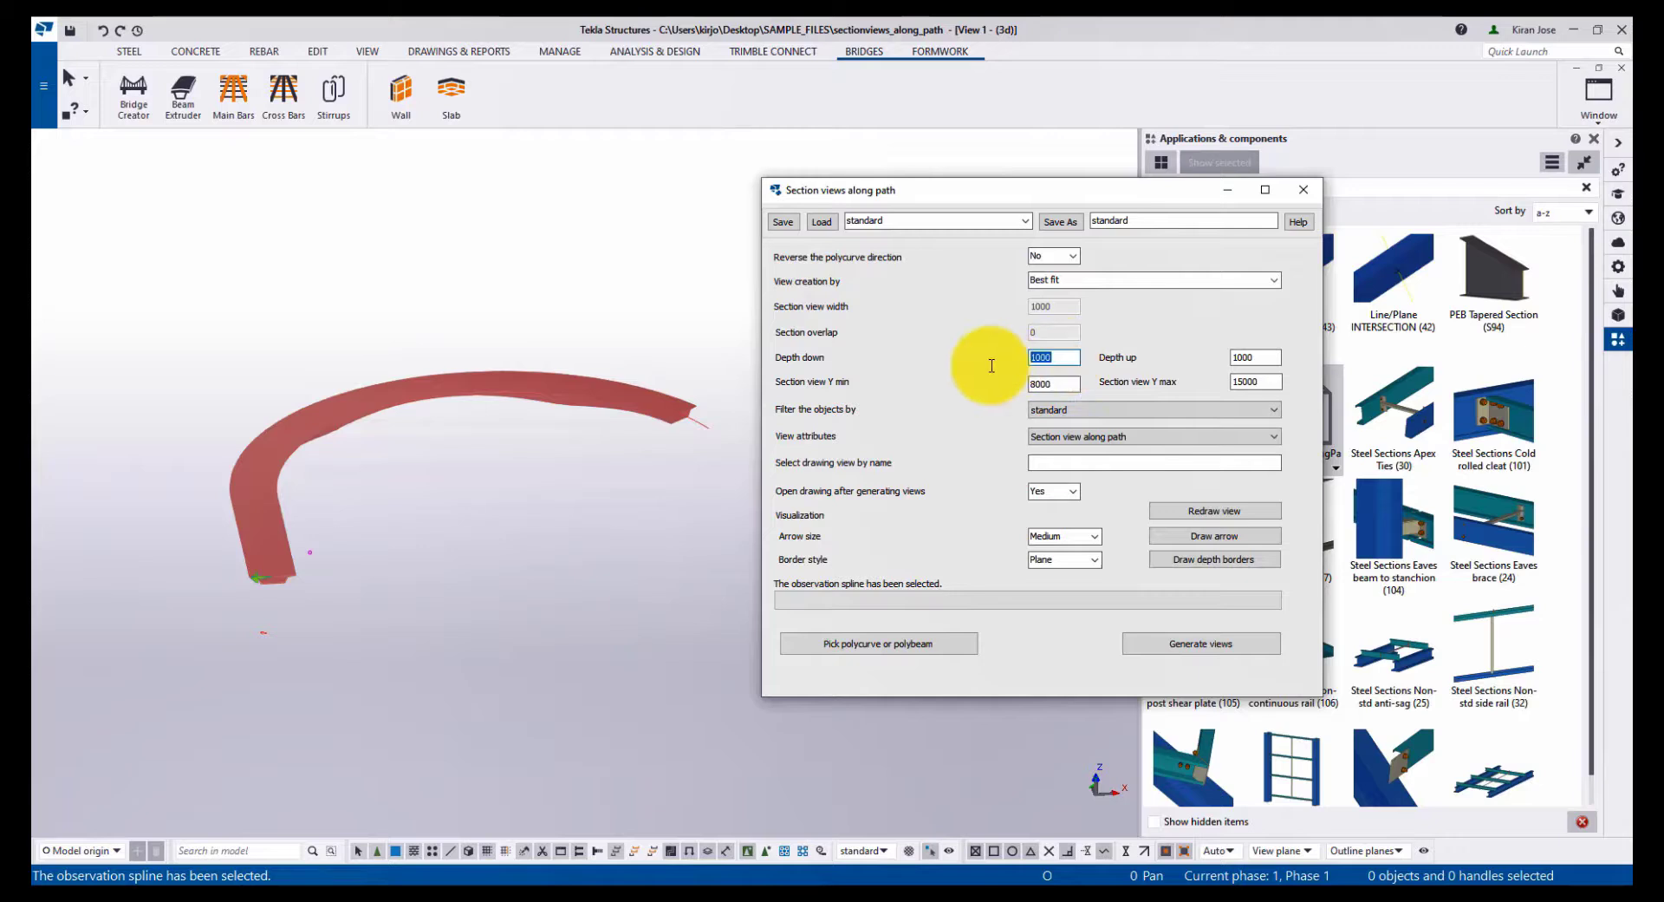
pyautogui.write('5500')
pyautogui.doubleClick(1239, 357)
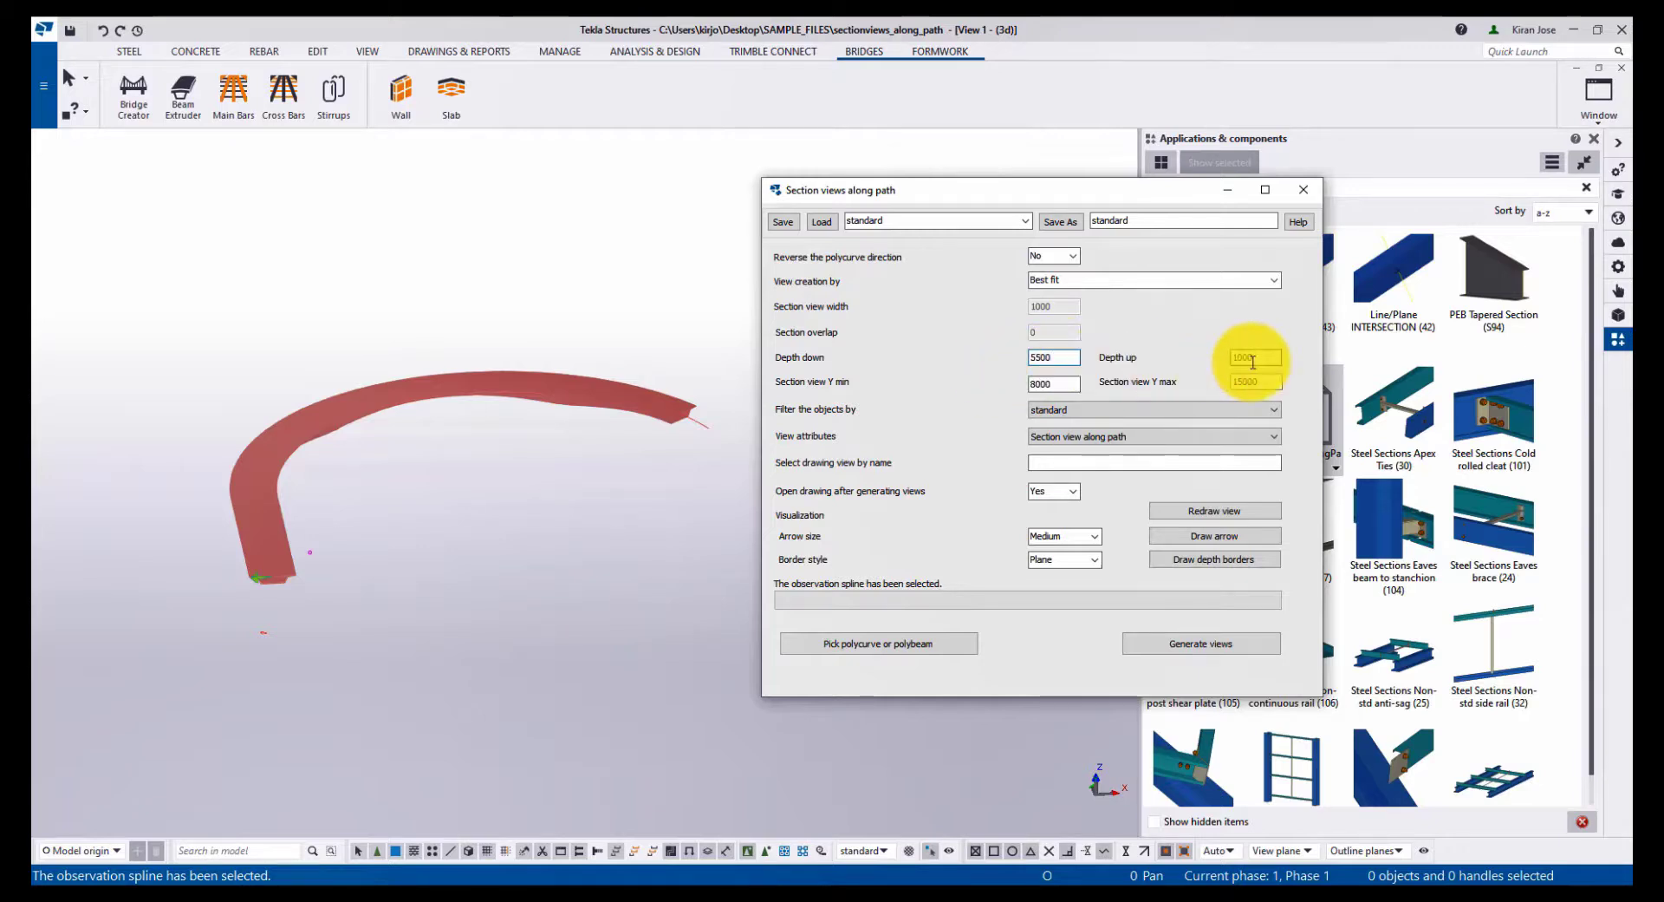
pyautogui.write('5500')
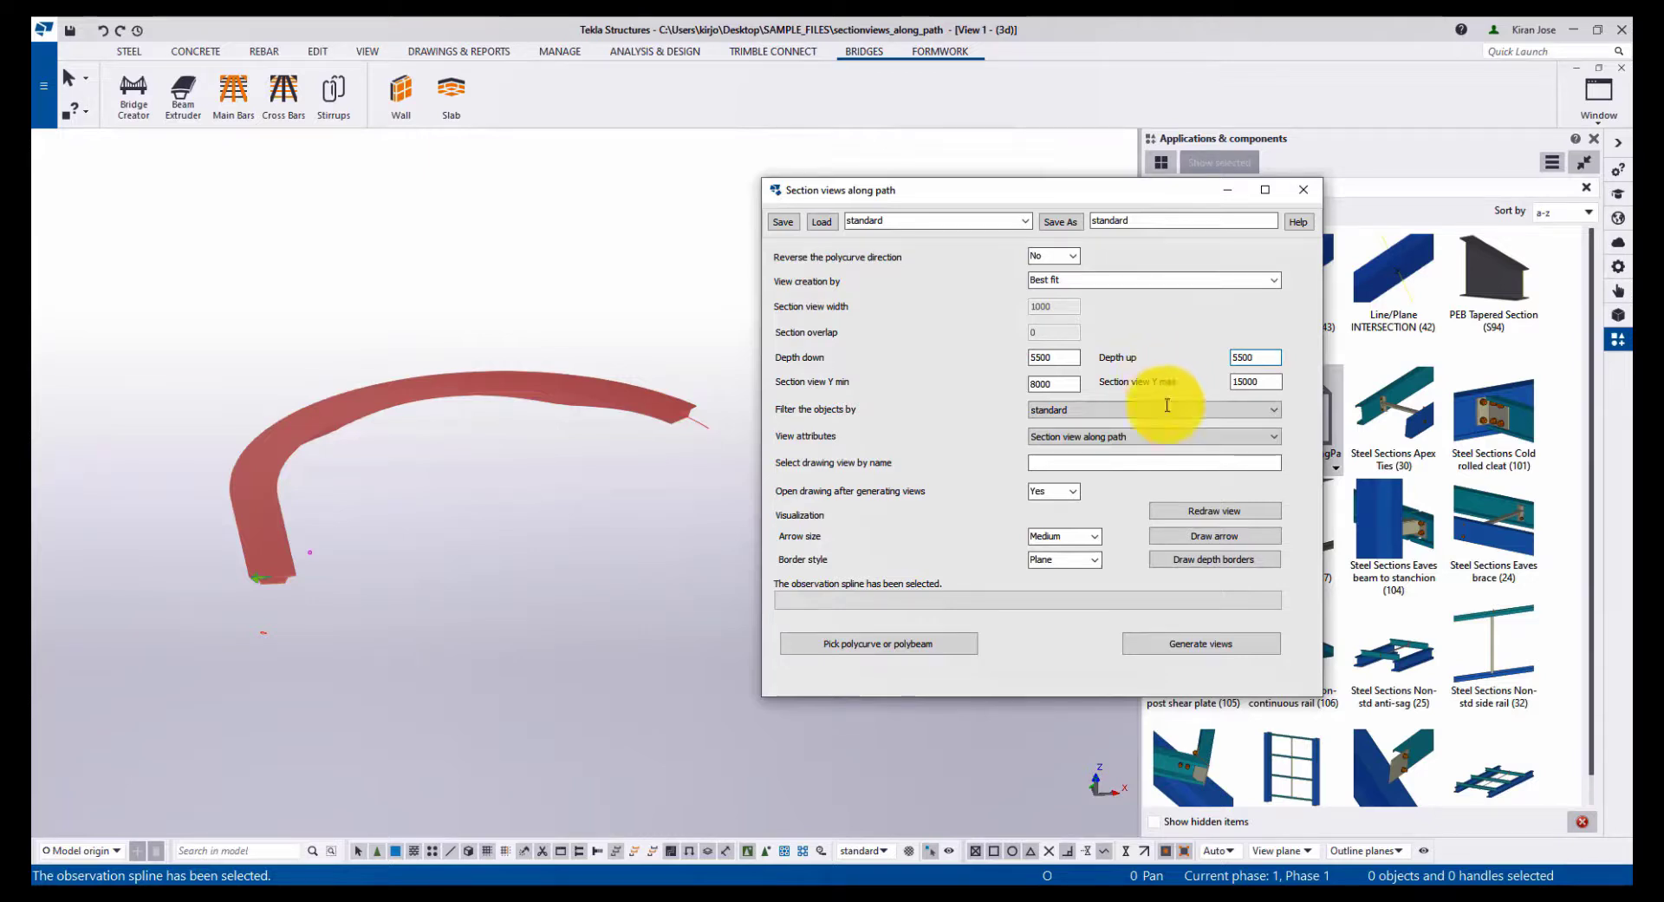
# - Draw the depth borders and orbit the model to preview the section extents
pyautogui.click(1180, 559)
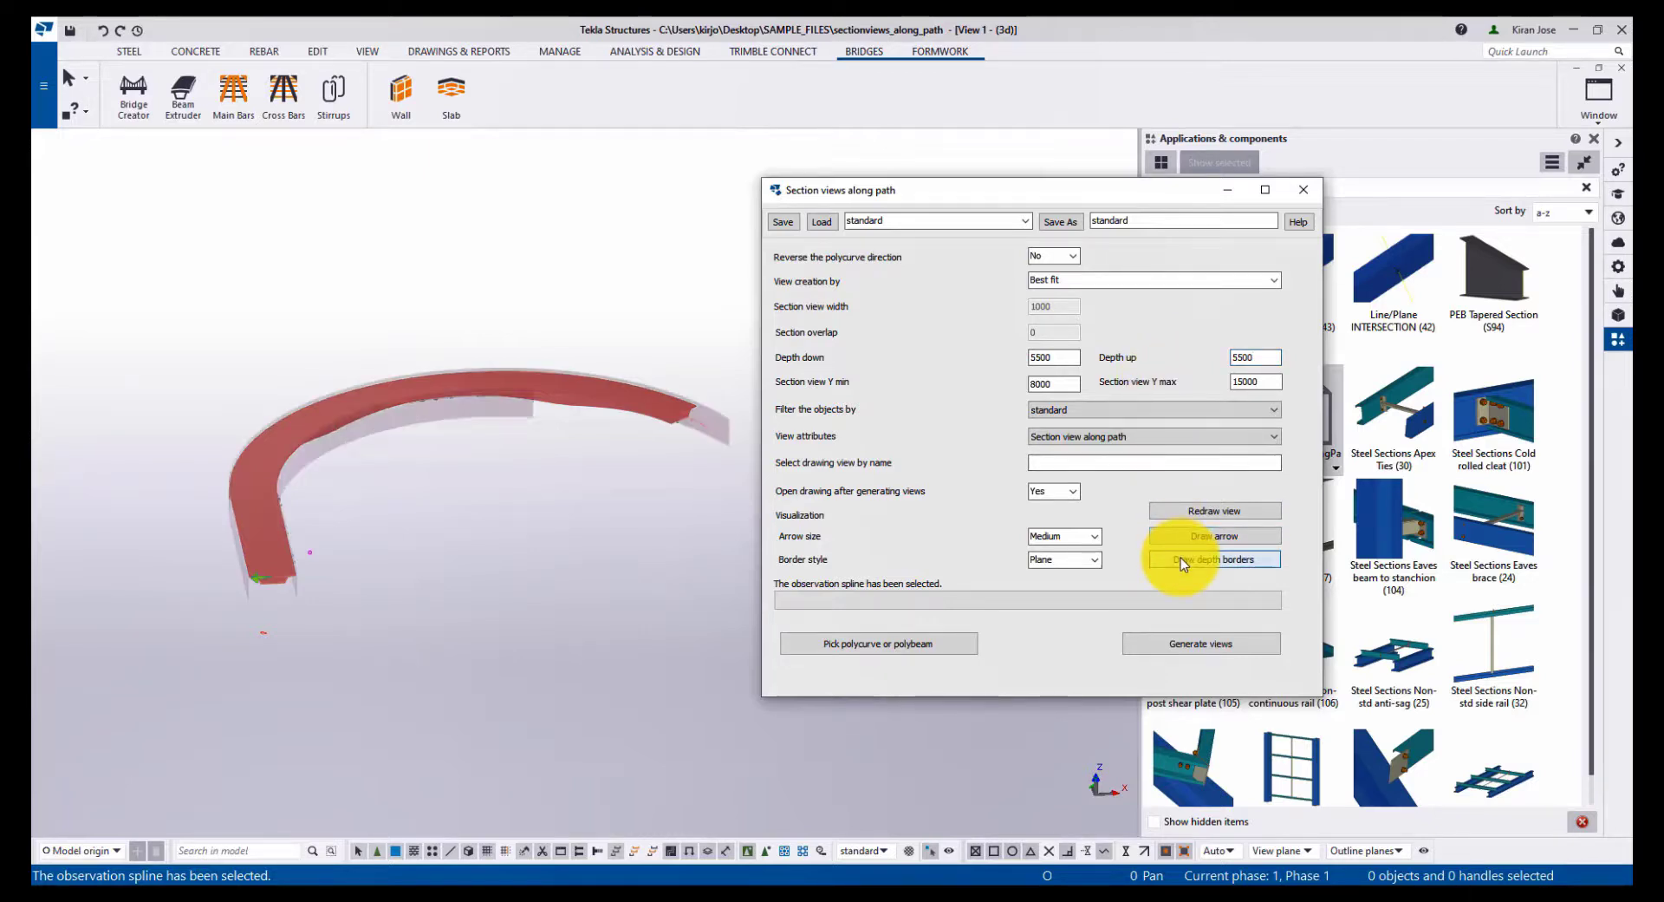
pyautogui.scroll(6, 205, 513)
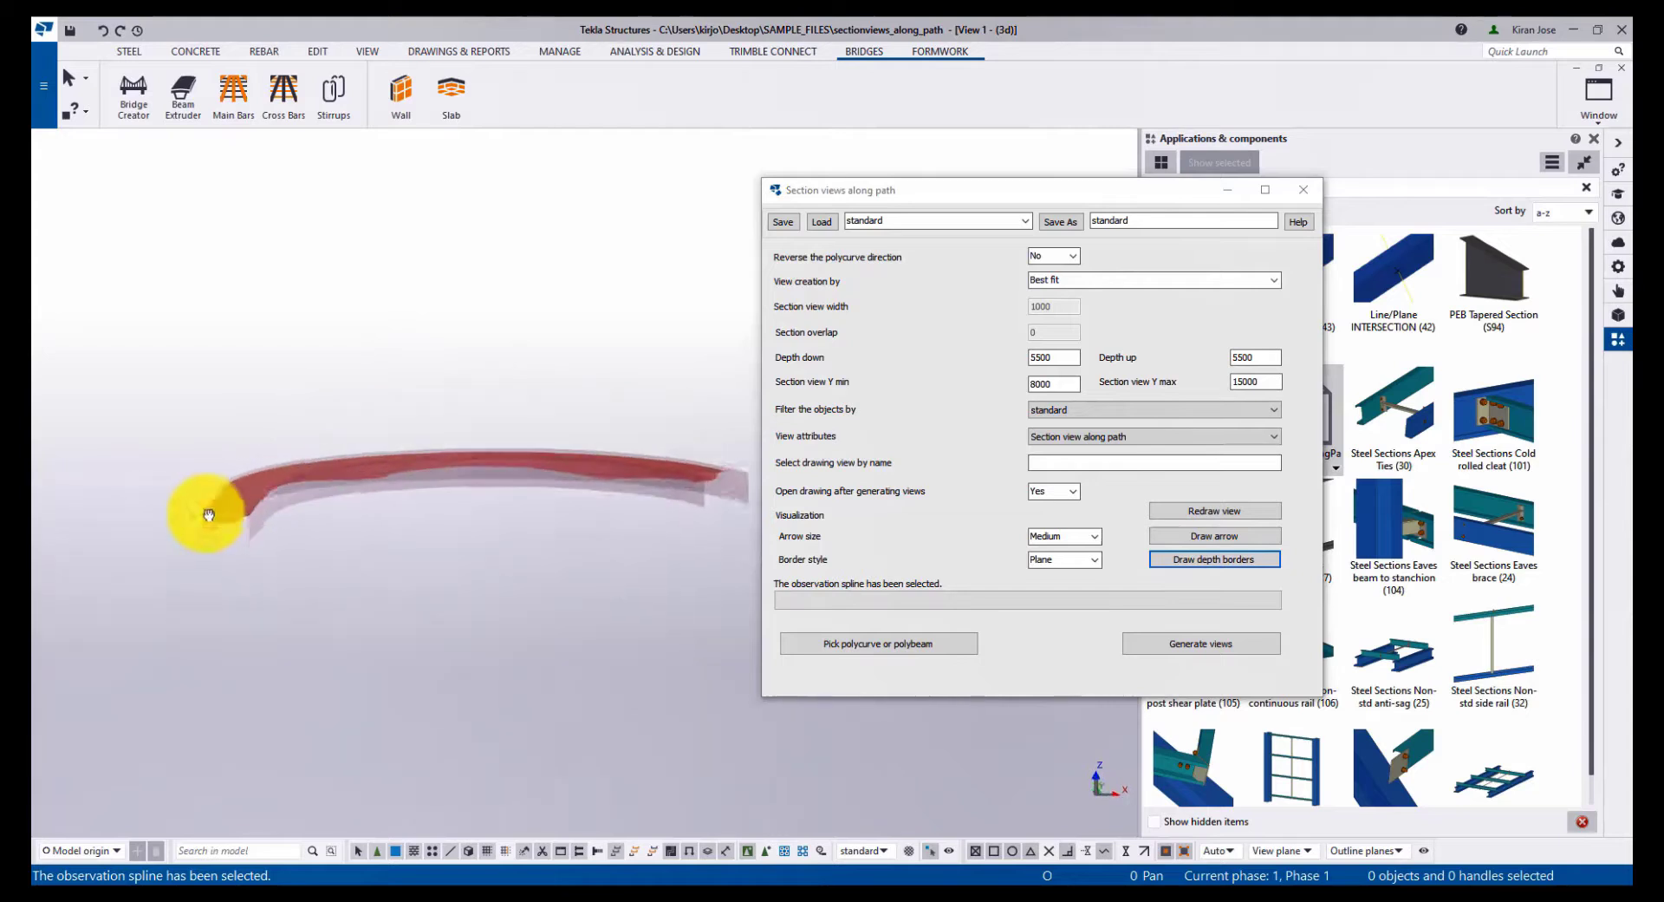
pyautogui.keyDown('ctrl'); pyautogui.moveTo(206, 513); pyautogui.dragTo(304, 506, button='middle'); pyautogui.keyUp('ctrl')
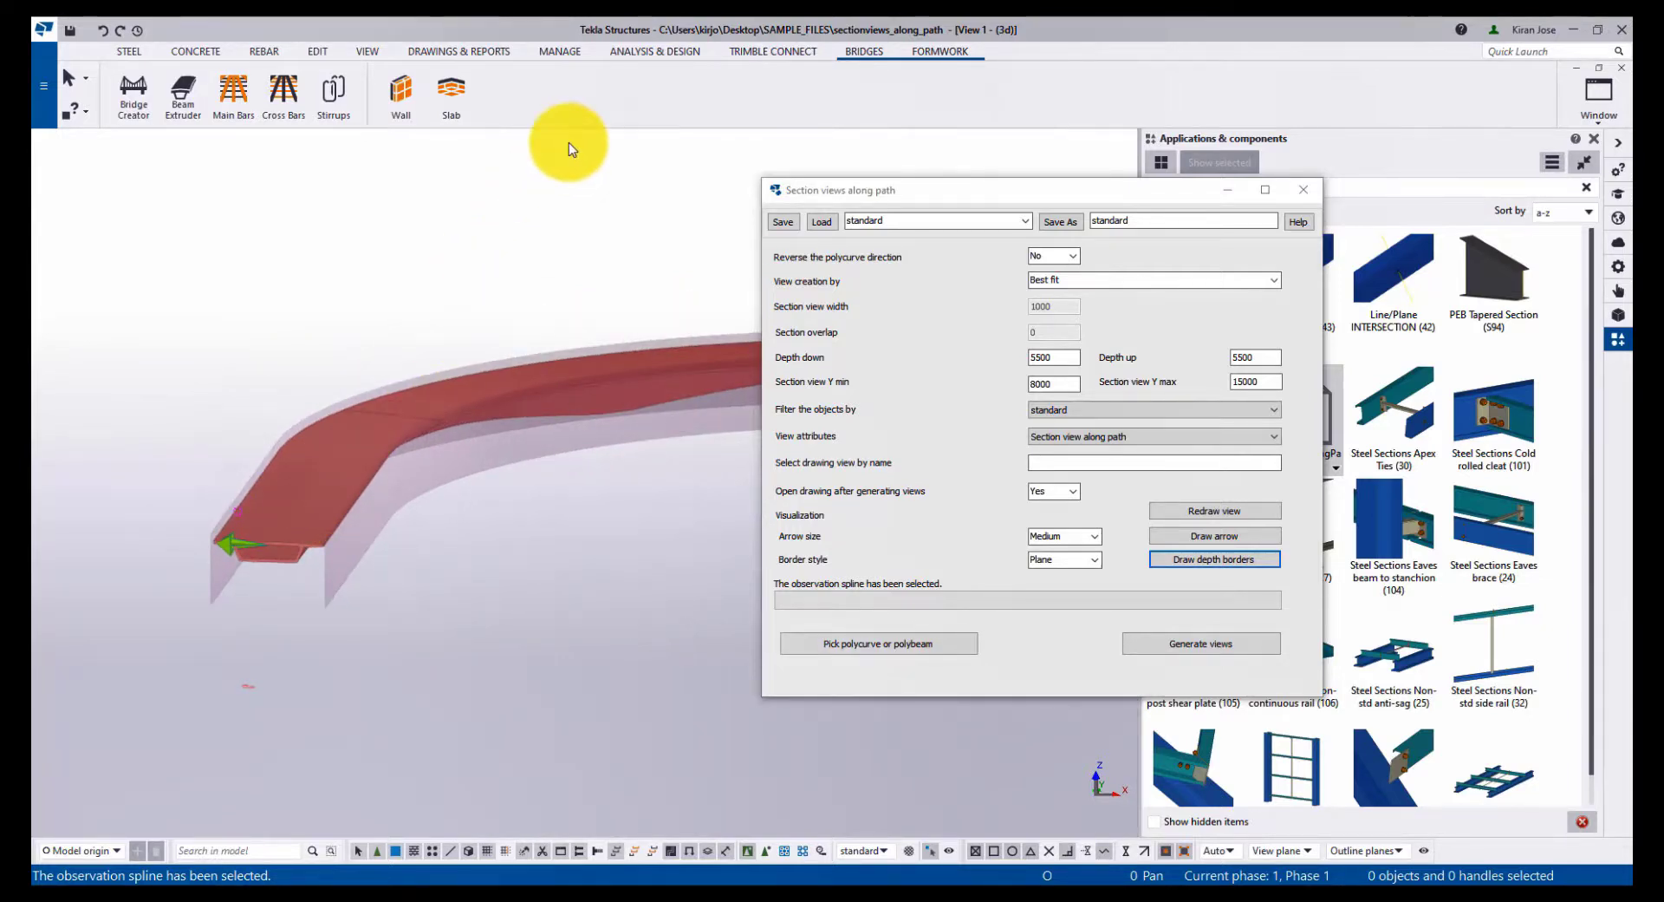
# - Select the GA drawing in the document manager and generate the section views along the path
pyautogui.hotkey('ctrl', 'l')
pyautogui.click(670, 289)
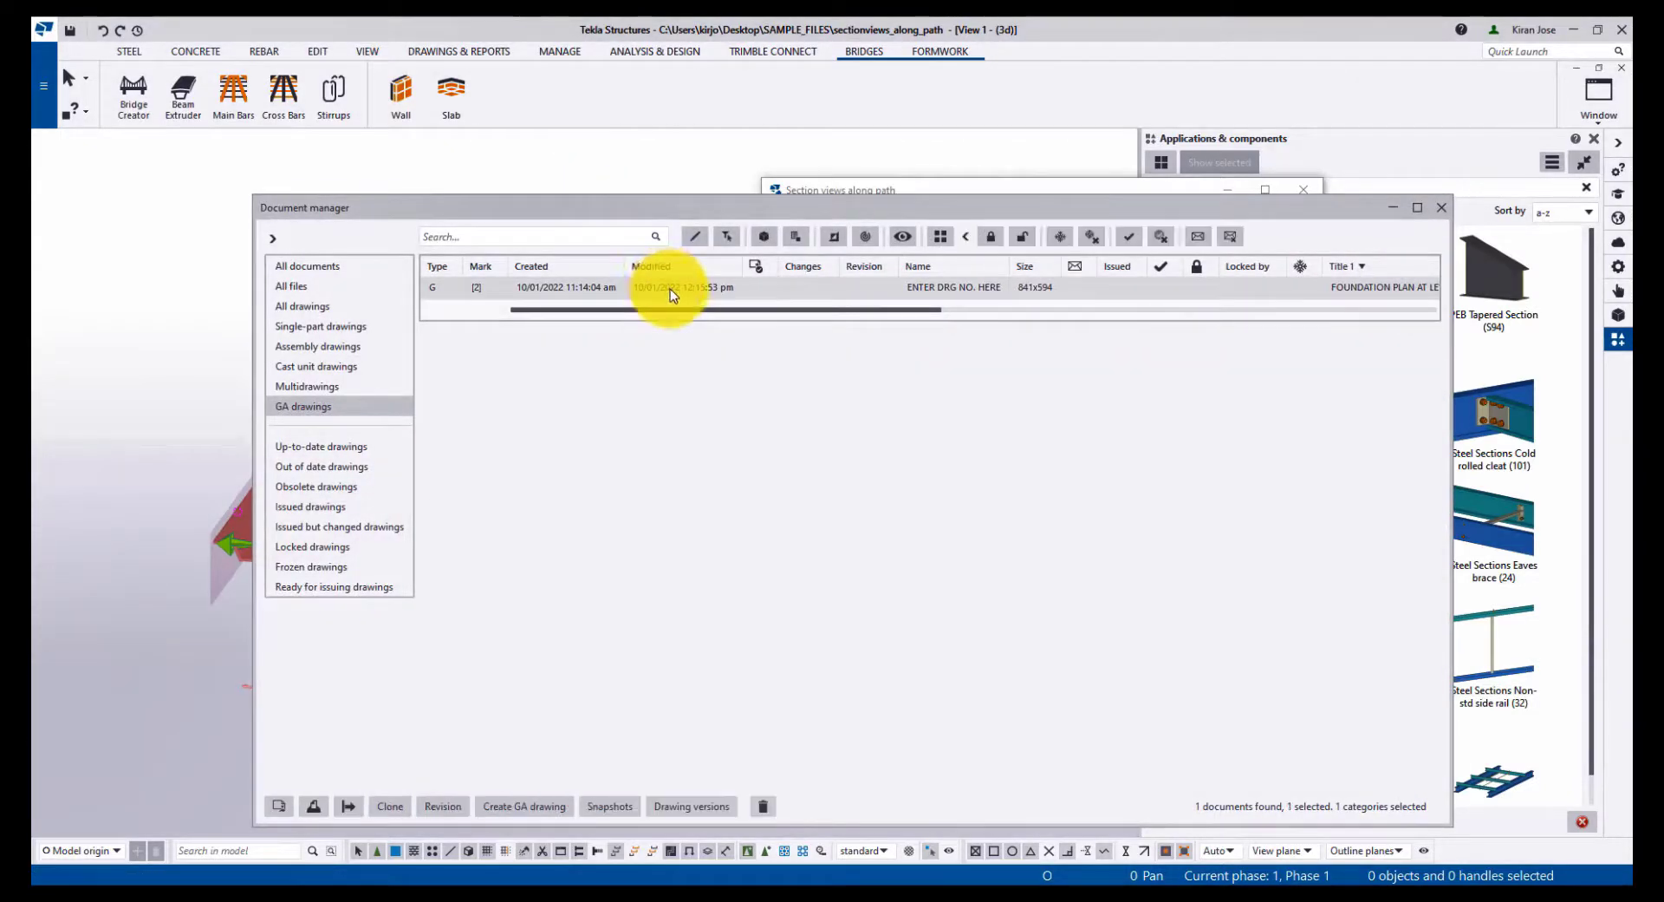
pyautogui.moveTo(693, 210); pyautogui.dragTo(674, 718)
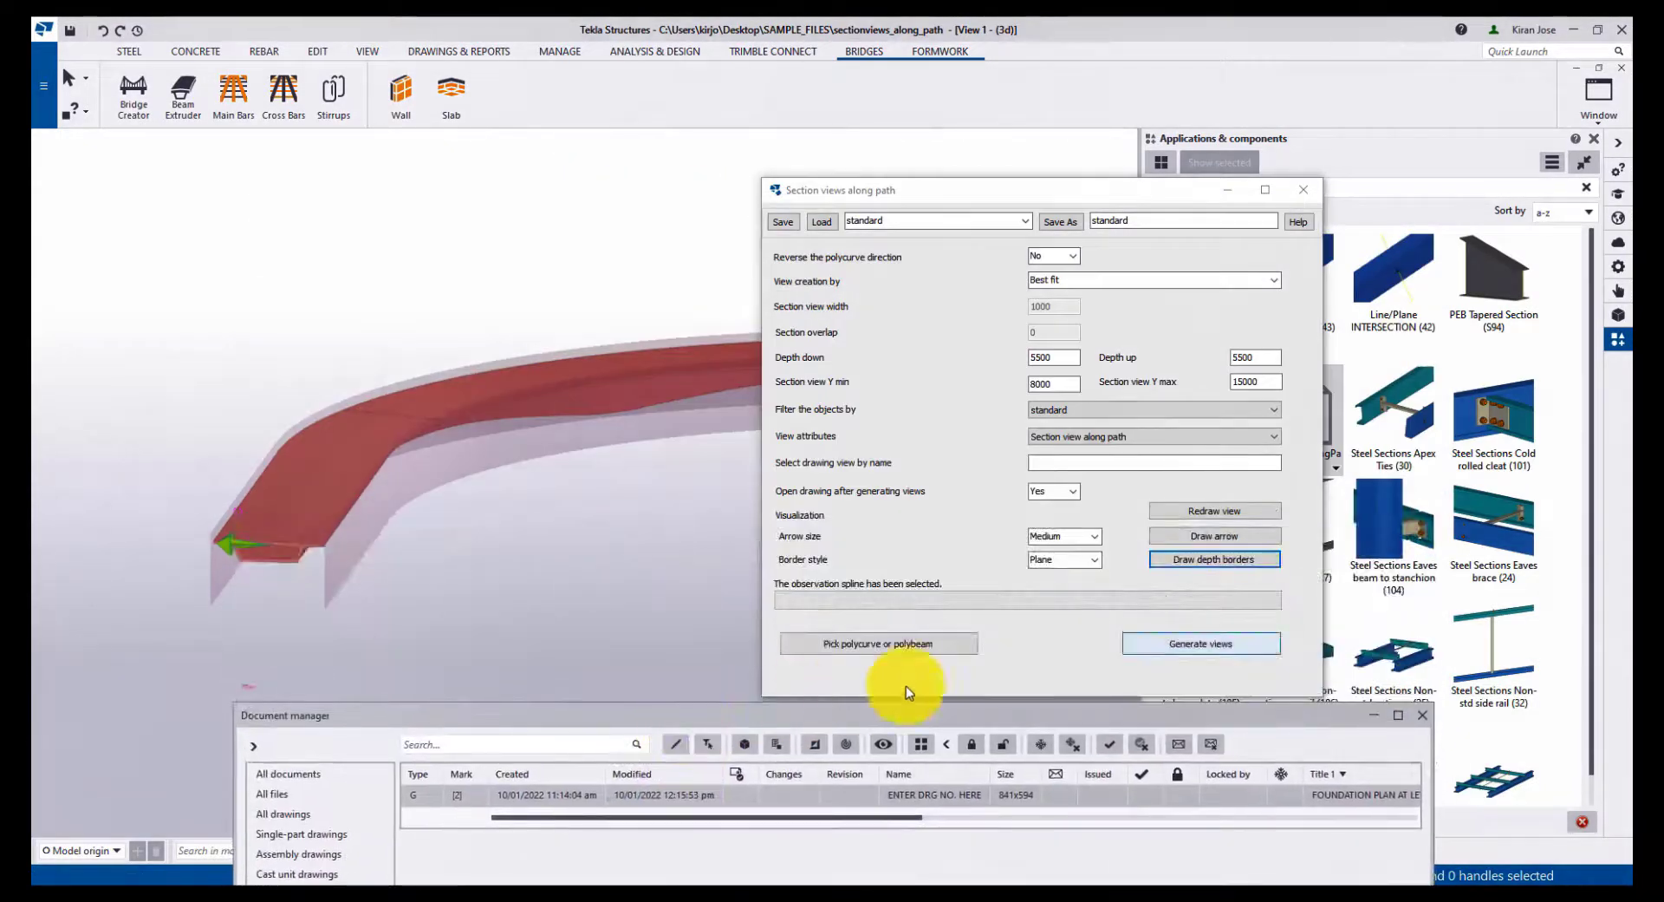
pyautogui.click(1194, 646)
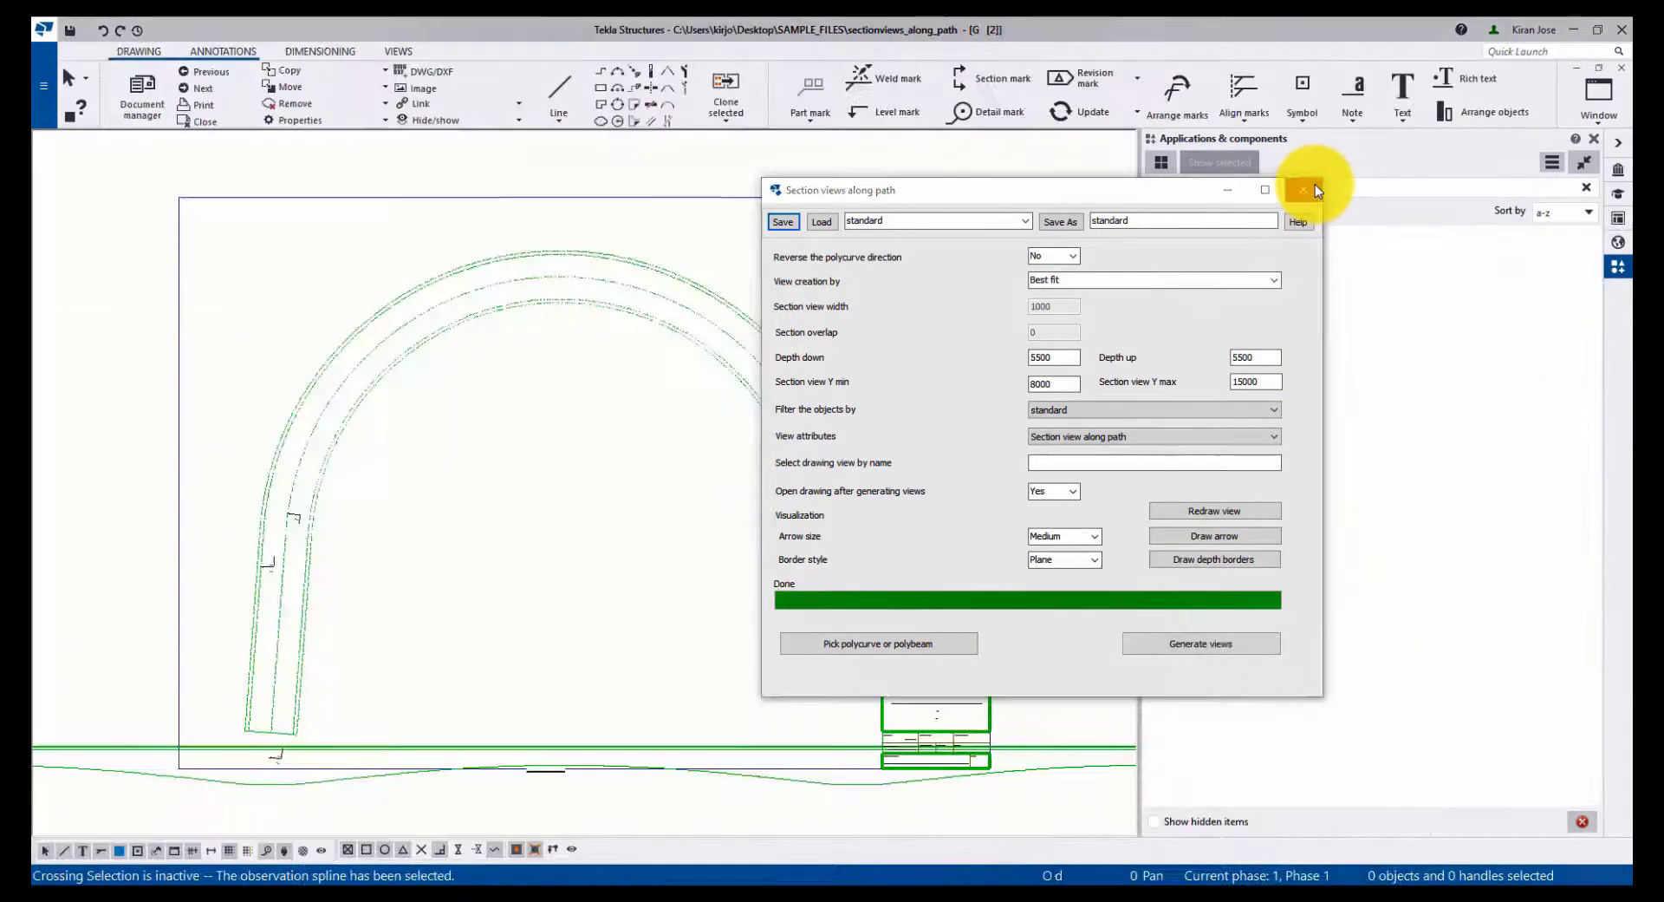
# - Close the tool and move the generated unfolded section view below the plan view
pyautogui.click(1304, 189)
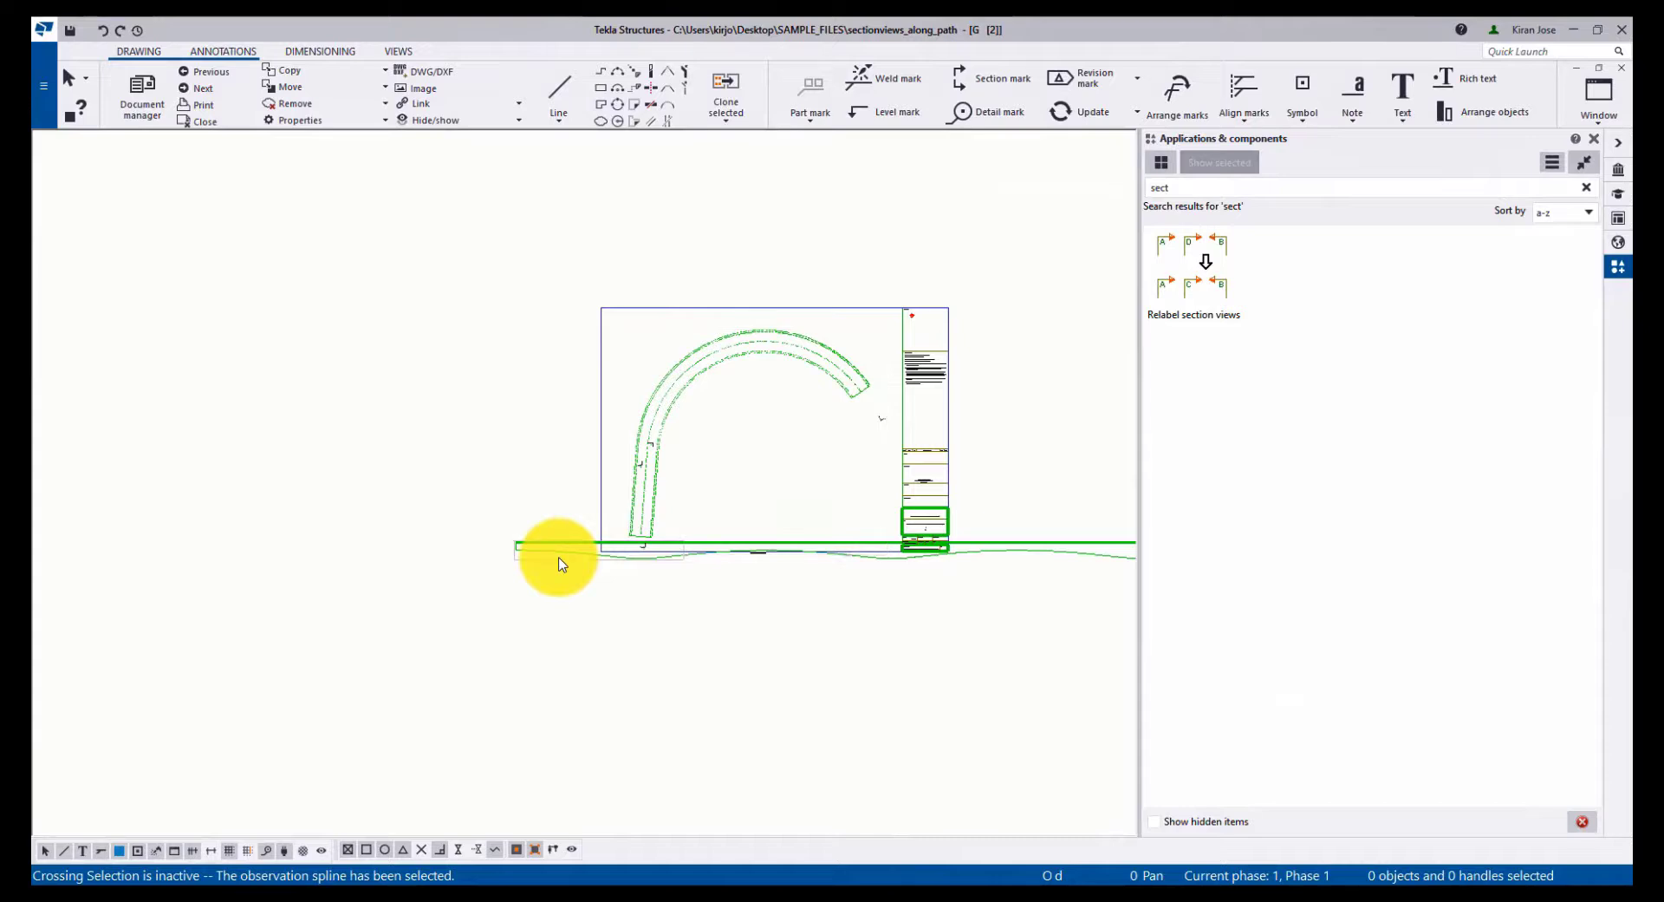
pyautogui.click(560, 564)
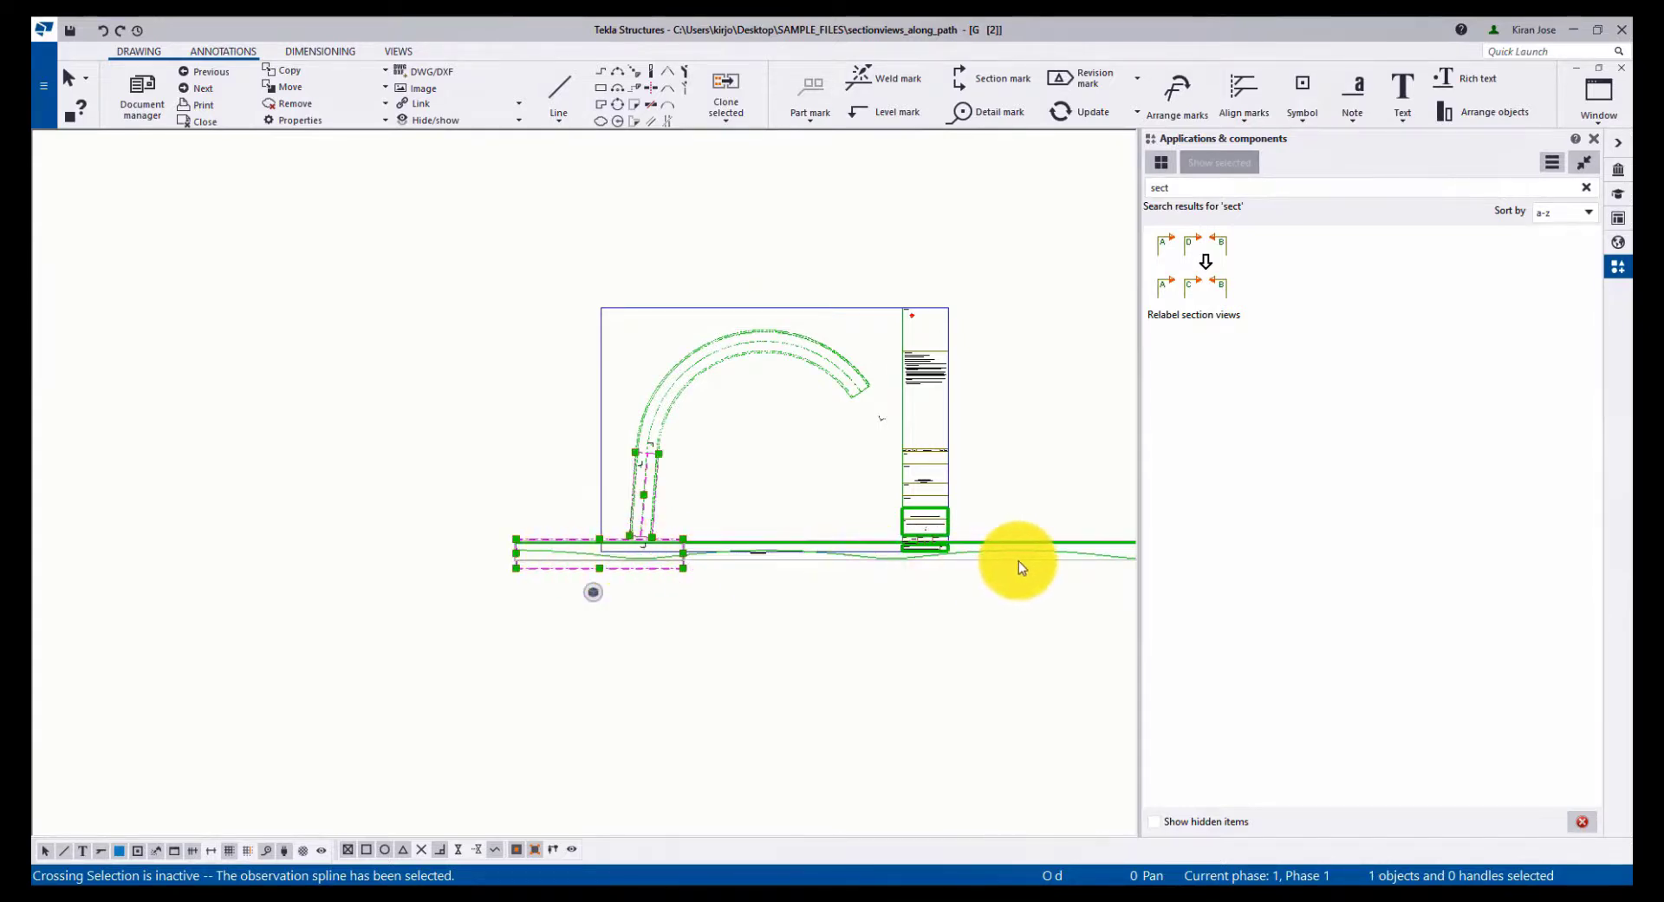
pyautogui.moveTo(1019, 562); pyautogui.dragTo(858, 642)
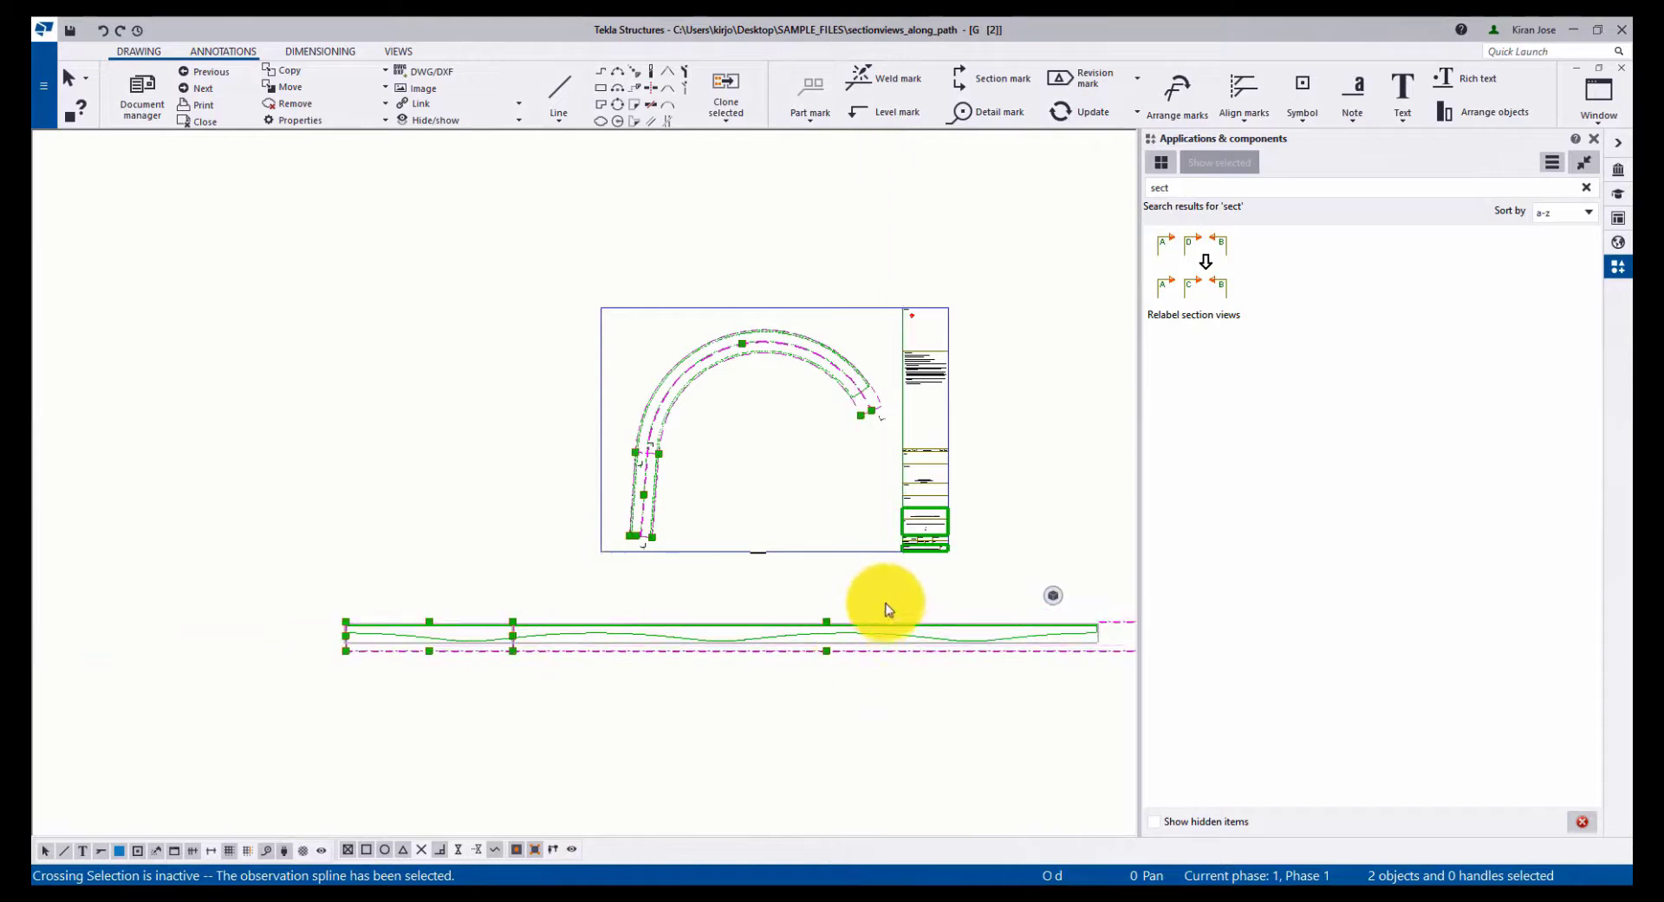
# - Zoom and pan around the drawing to inspect the plan view and the unfolded section view
pyautogui.click(889, 596)
pyautogui.scroll(5, 890, 597)
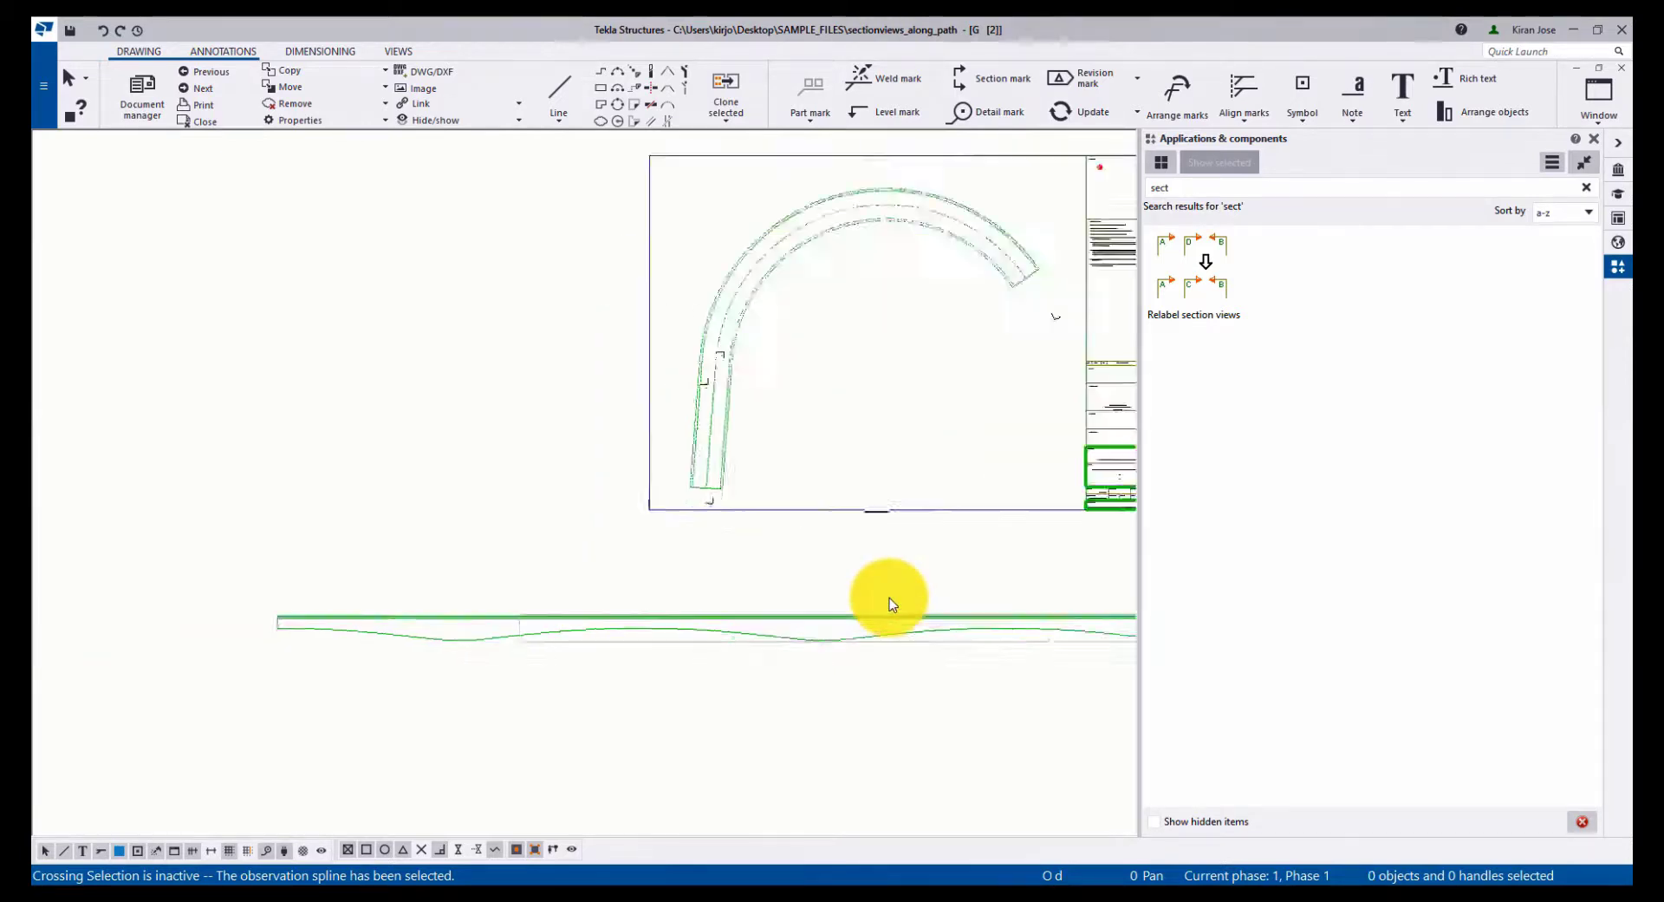
pyautogui.scroll(-4, 890, 597)
pyautogui.scroll(-4, 889, 596)
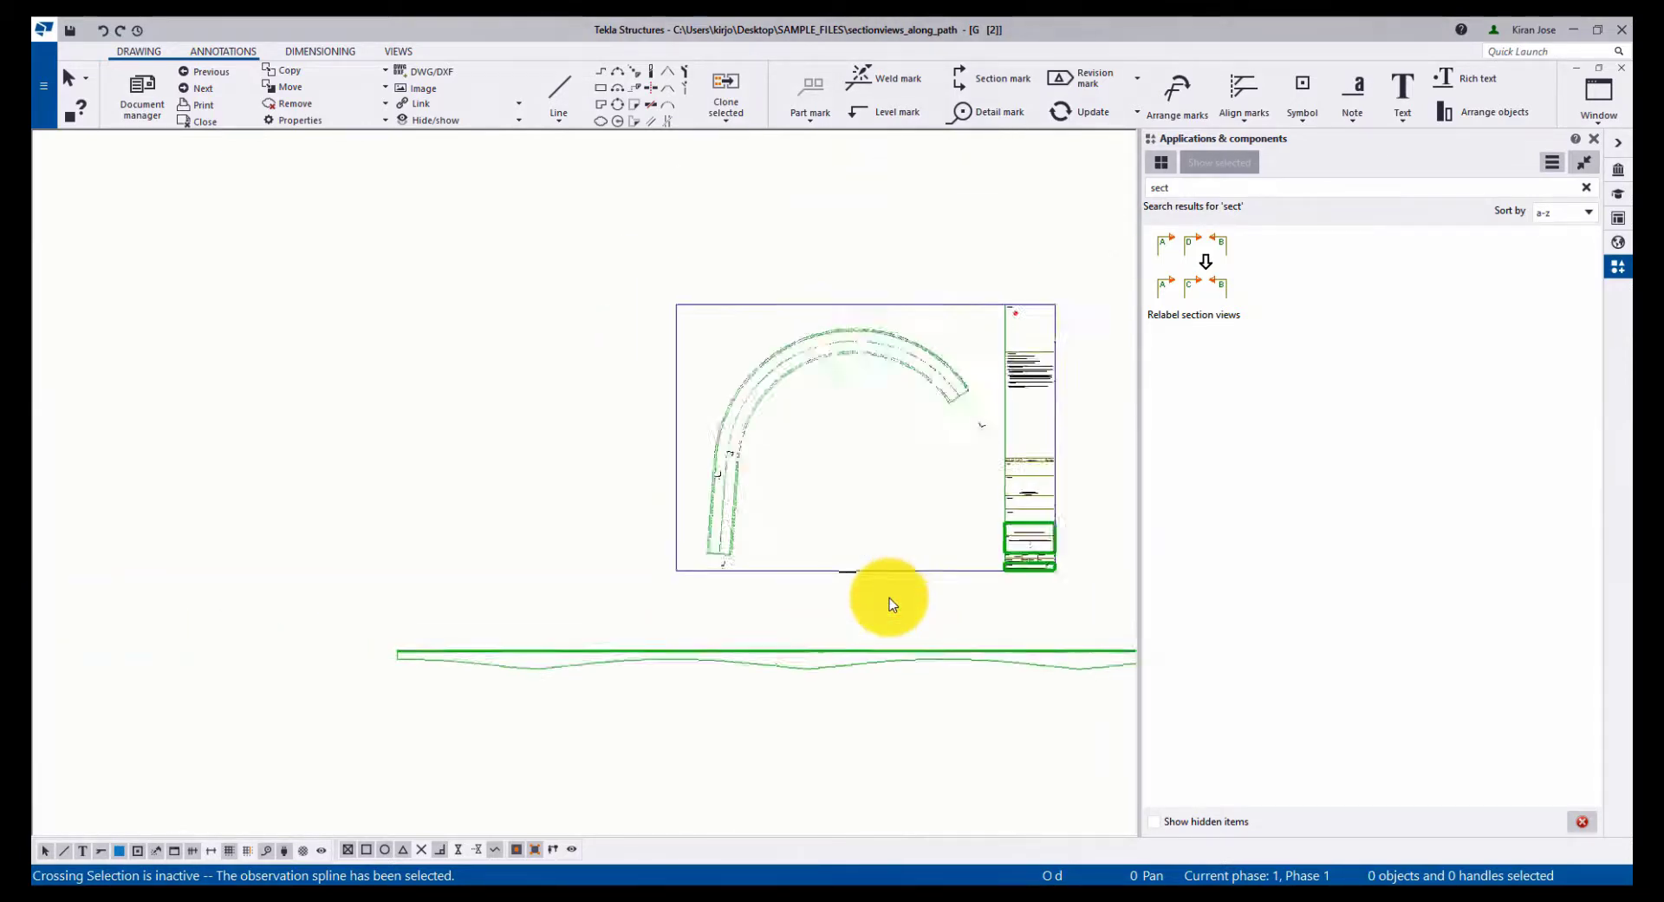
pyautogui.moveTo(889, 596); pyautogui.dragTo(785, 595, button='middle')
pyautogui.scroll(5, 657, 591)
pyautogui.scroll(2, 658, 591)
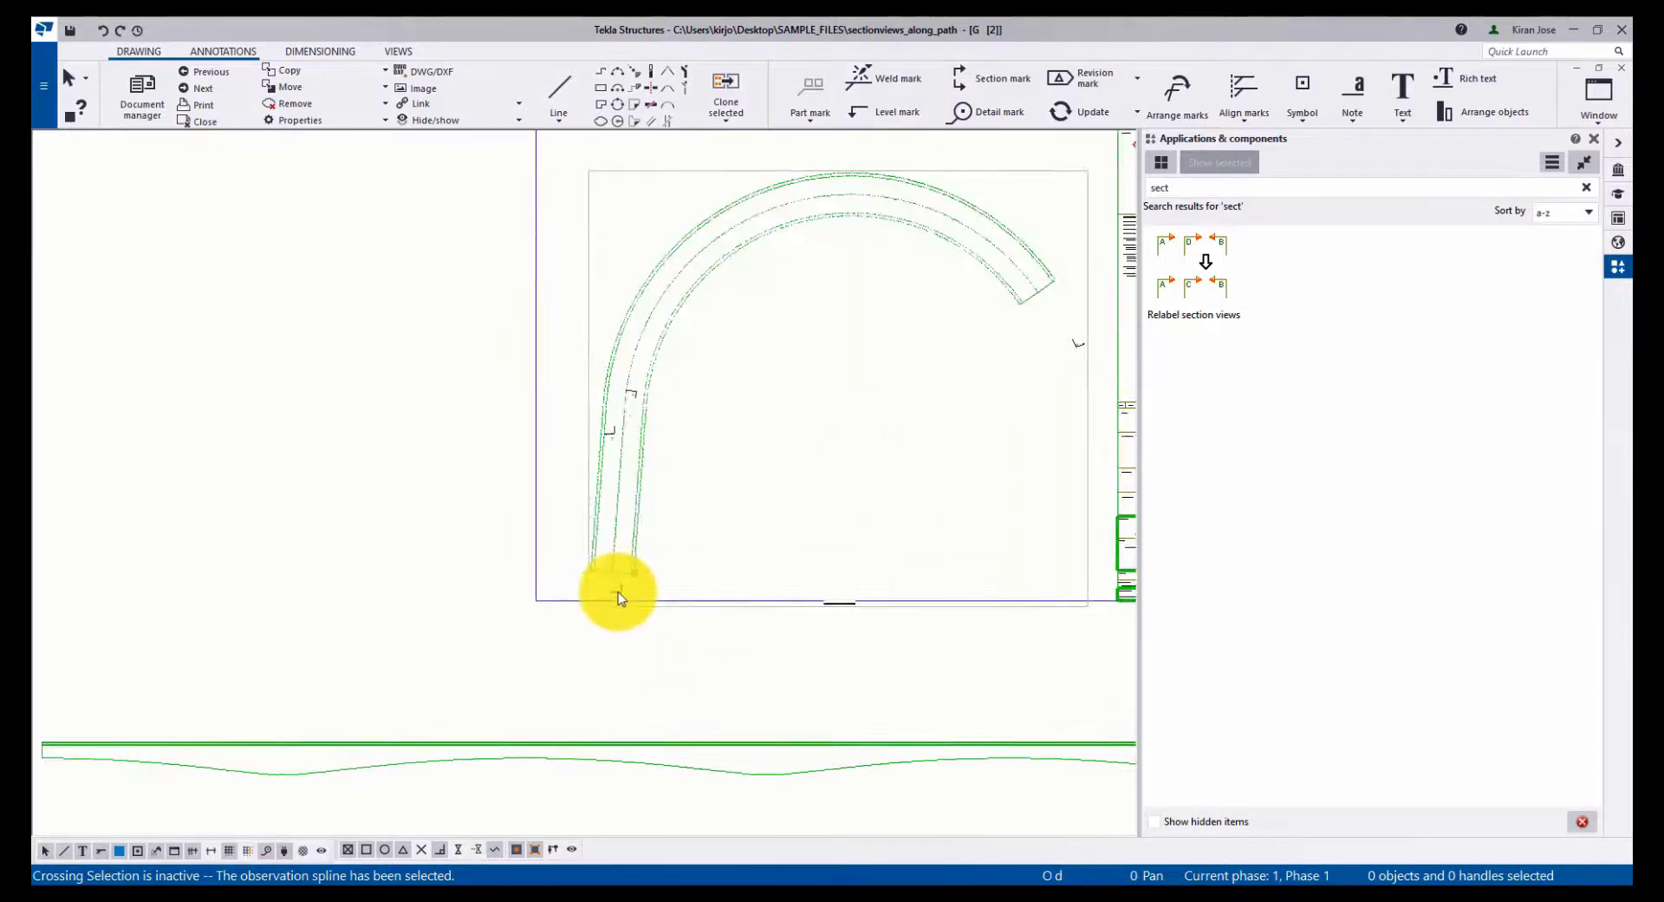
pyautogui.click(617, 591)
pyautogui.click(612, 430)
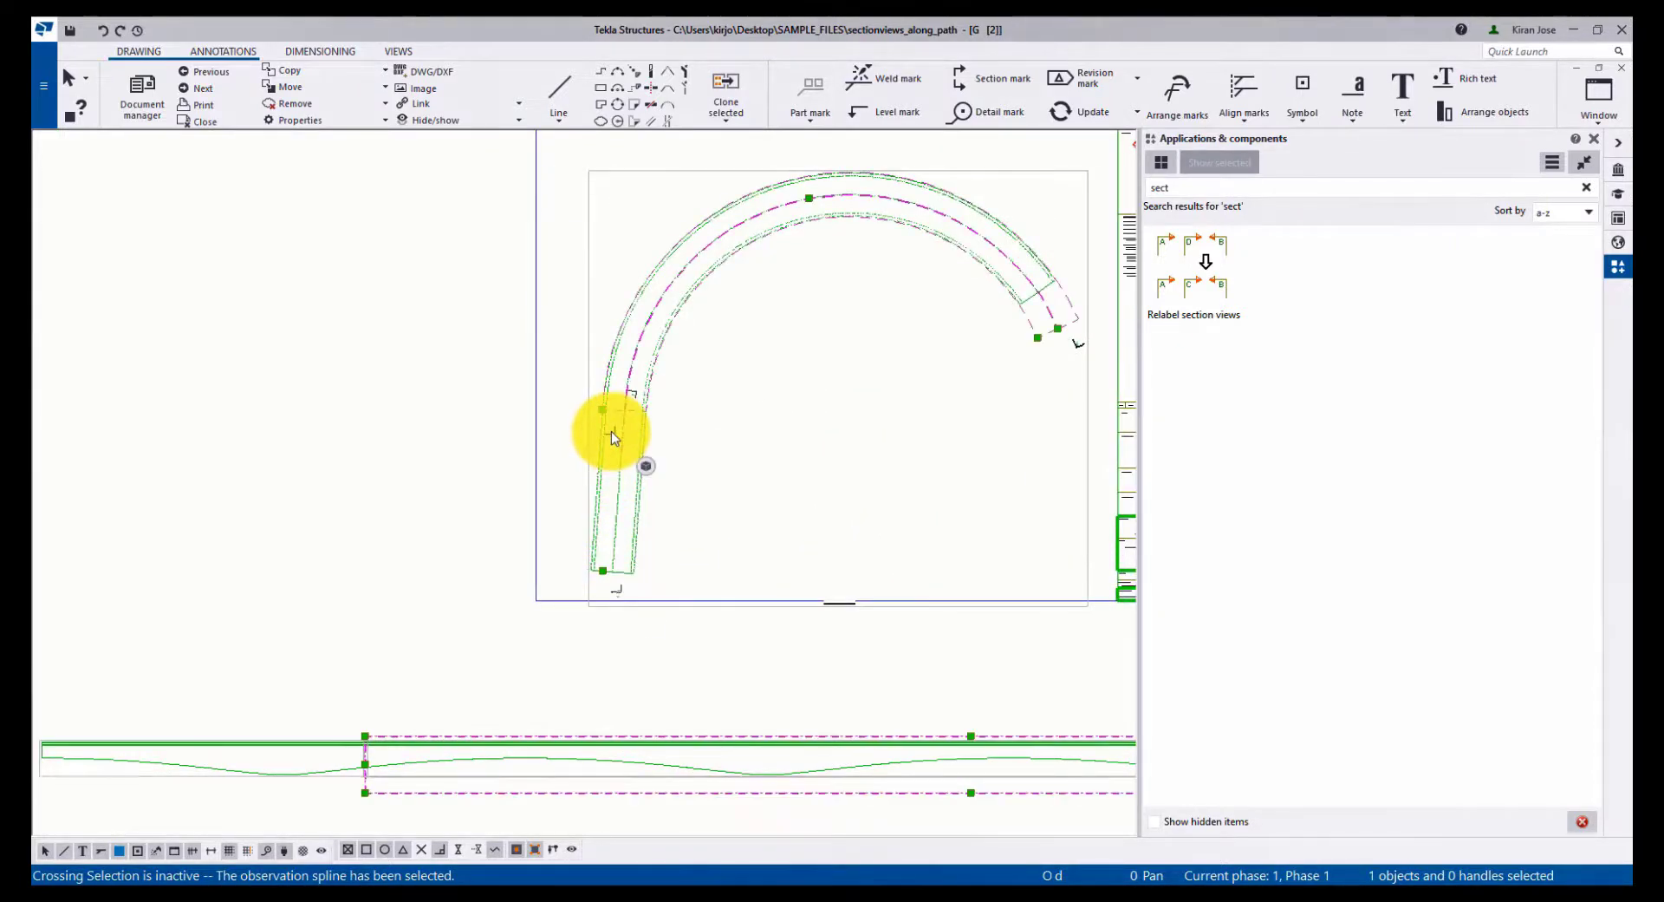
pyautogui.scroll(-4, 611, 430)
pyautogui.click(1062, 414)
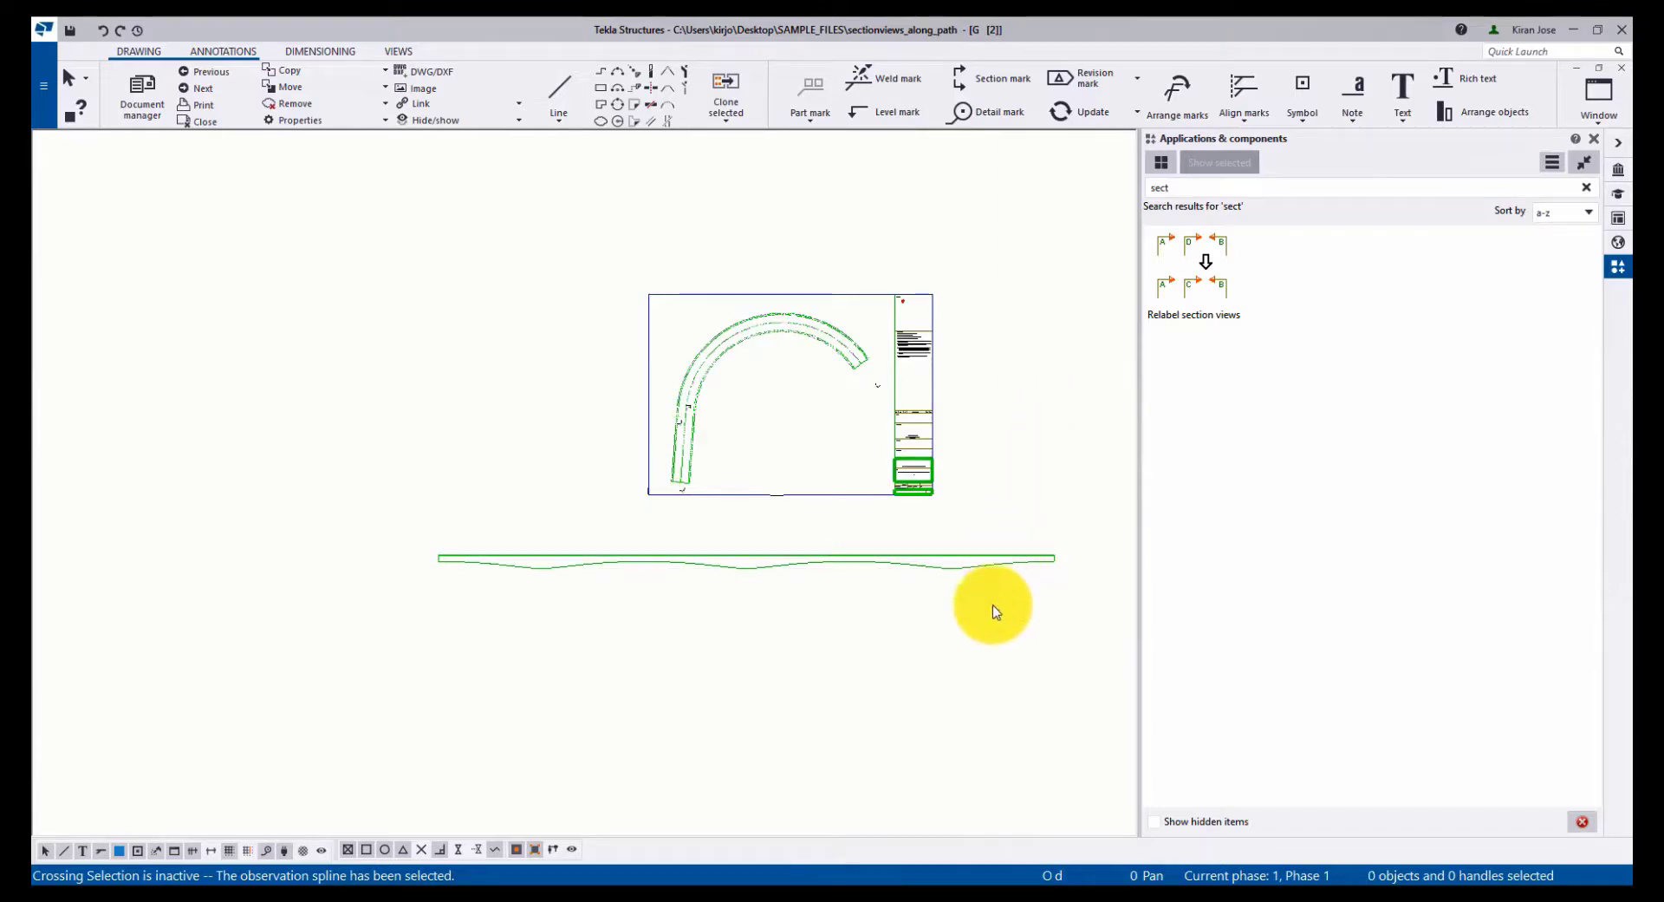
pyautogui.scroll(1, 995, 611)
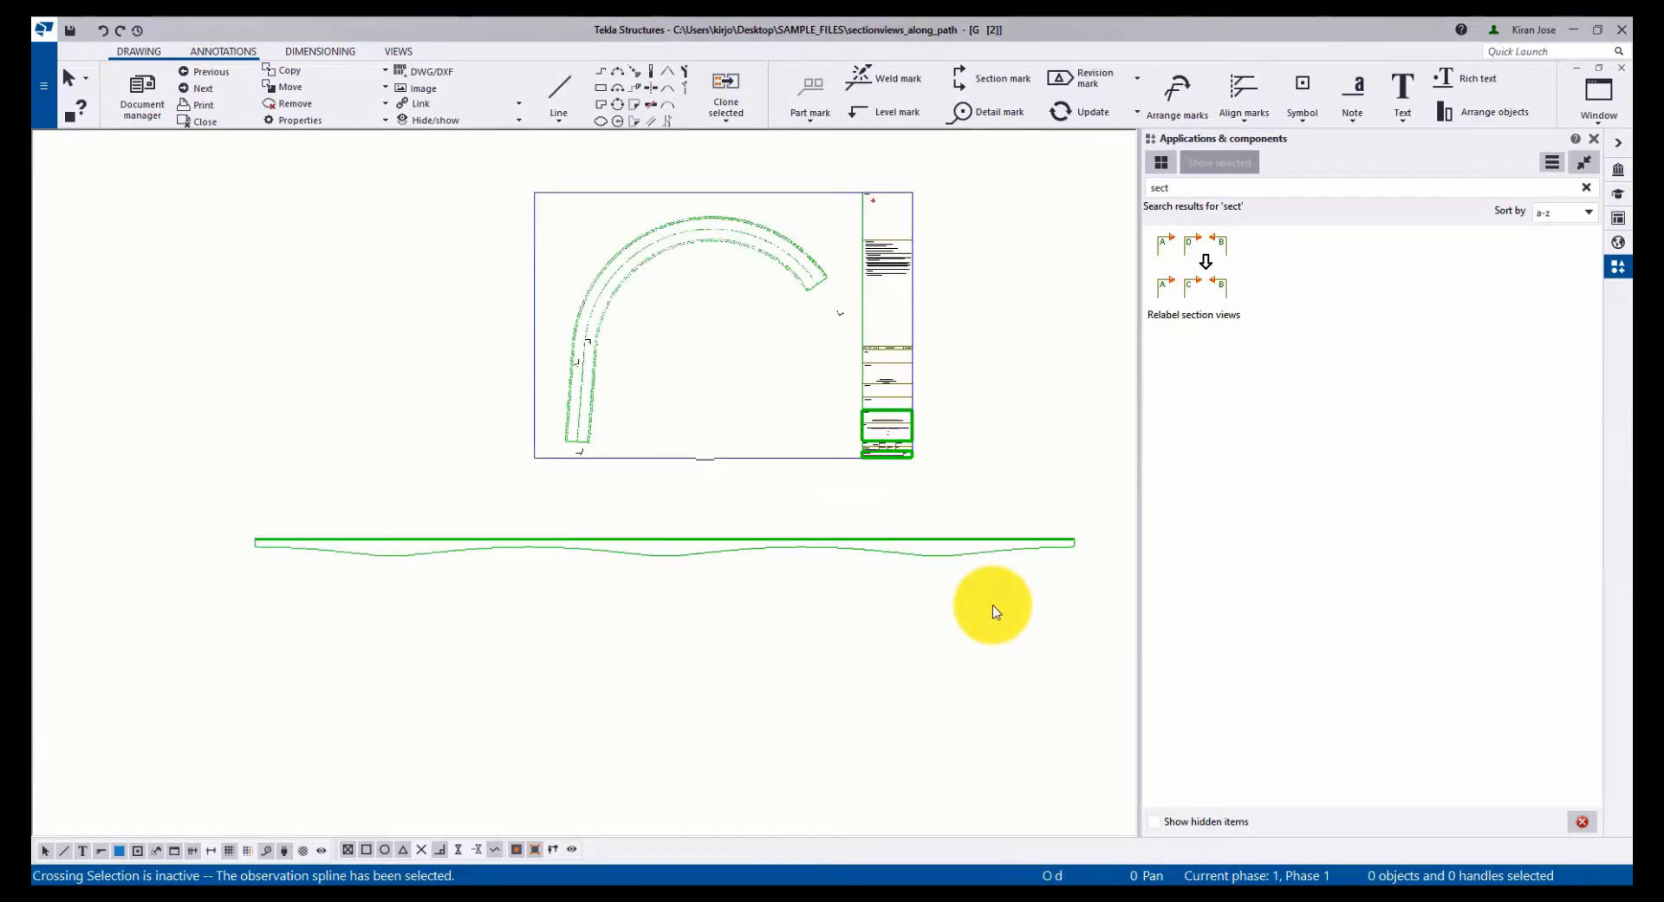